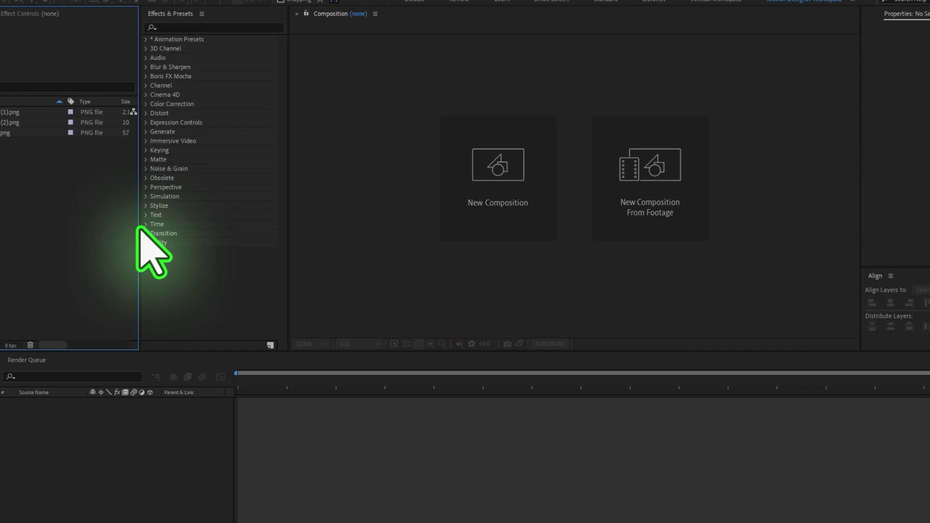
Create a 1920 × 1080 composition named Main Comp at 23.976 fps with a 5-second duration
left_click(514, 175)
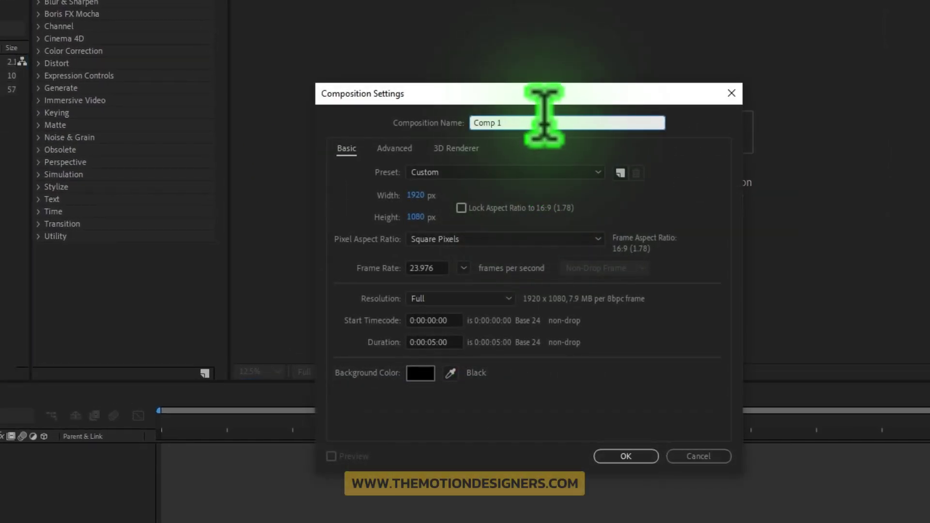
left_click_drag(545, 117, 331, 138)
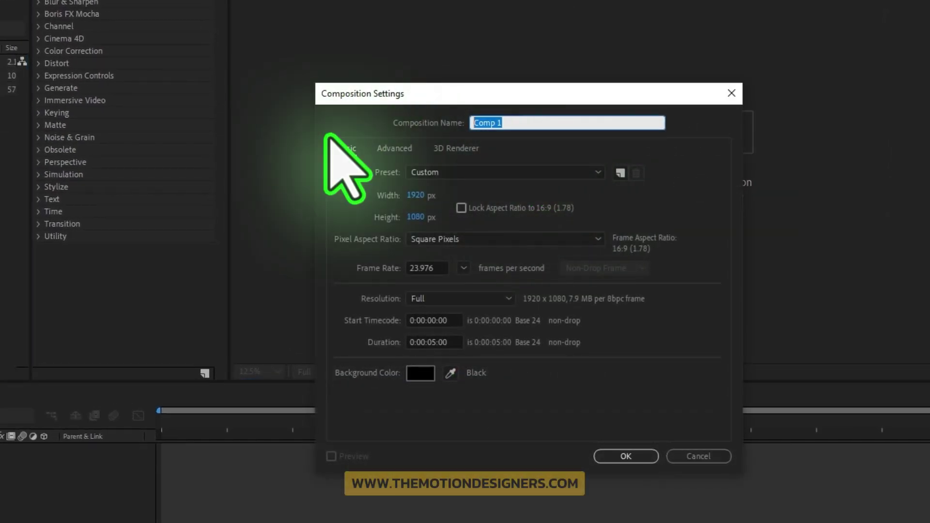
type("Main Comp")
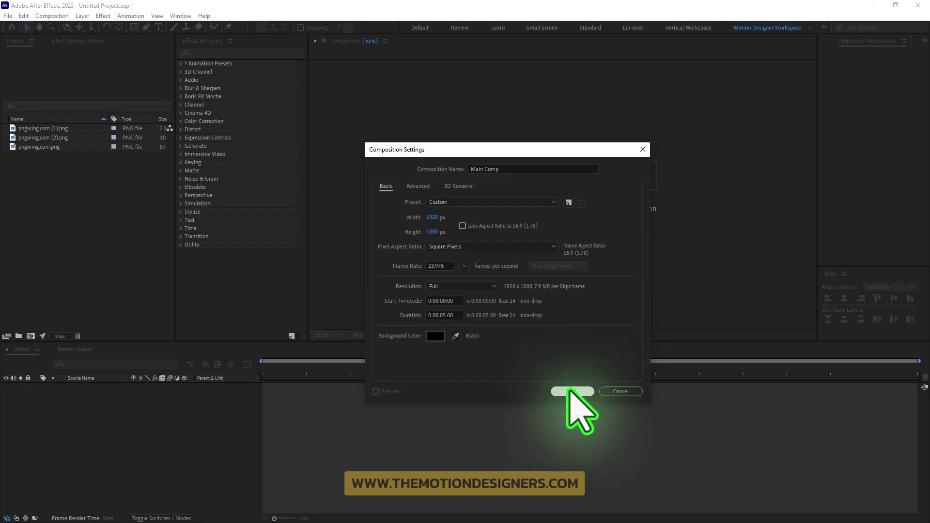
left_click(570, 391)
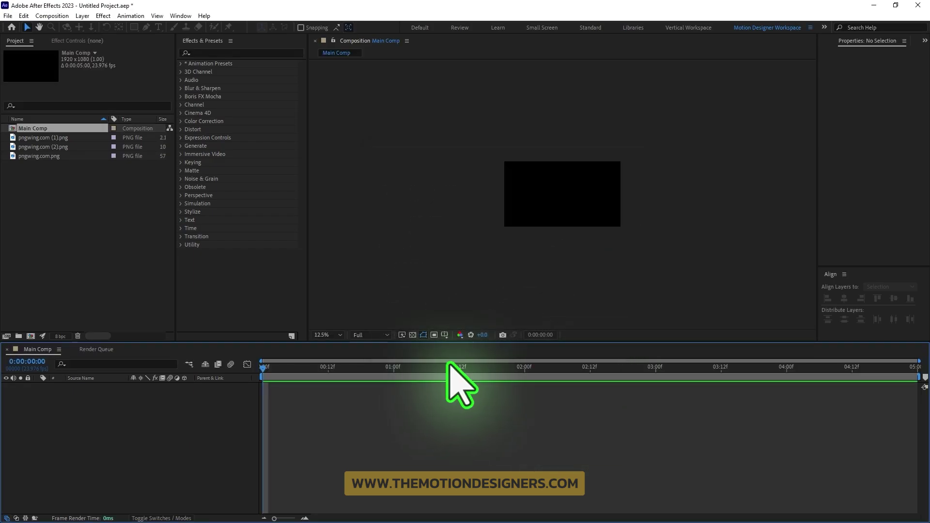
Add pngwing.com (1).png to Main Comp as a layer and rename it Packaging
left_click(324, 335)
left_click(341, 345)
left_click(51, 138)
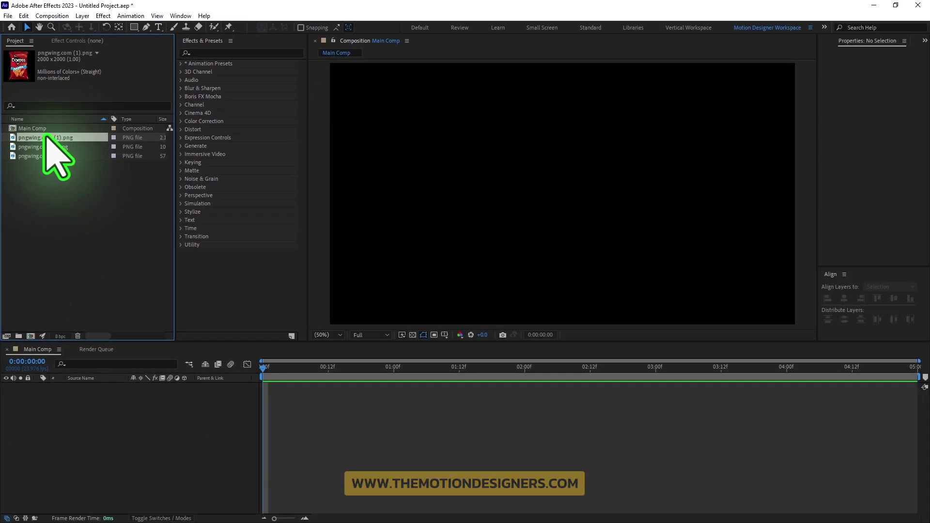
left_click_drag(45, 138, 141, 422)
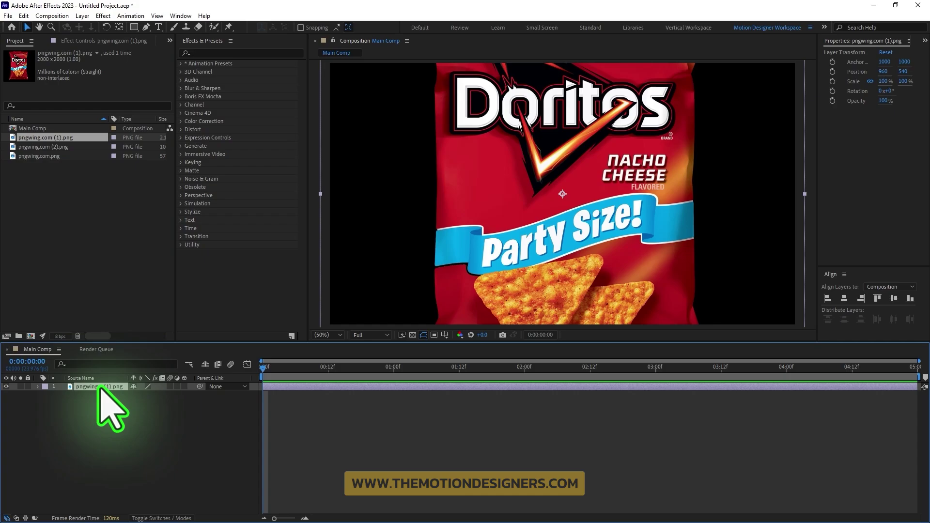
key("Return")
type("Packaging")
key("Return")
Add pngwing.com (2).png and pngwing.com.png above the Packaging layer, naming the layers Chips and Logo
left_click(57, 144)
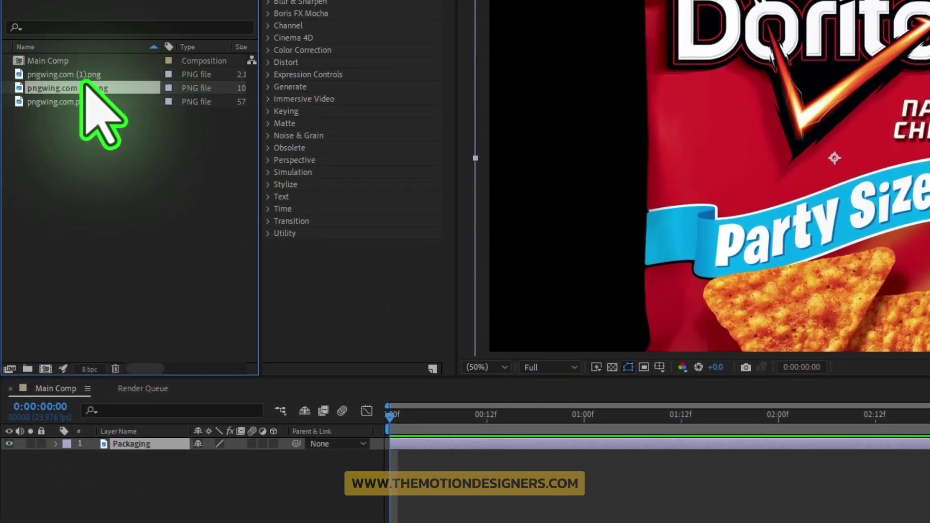
left_click_drag(85, 83, 143, 443)
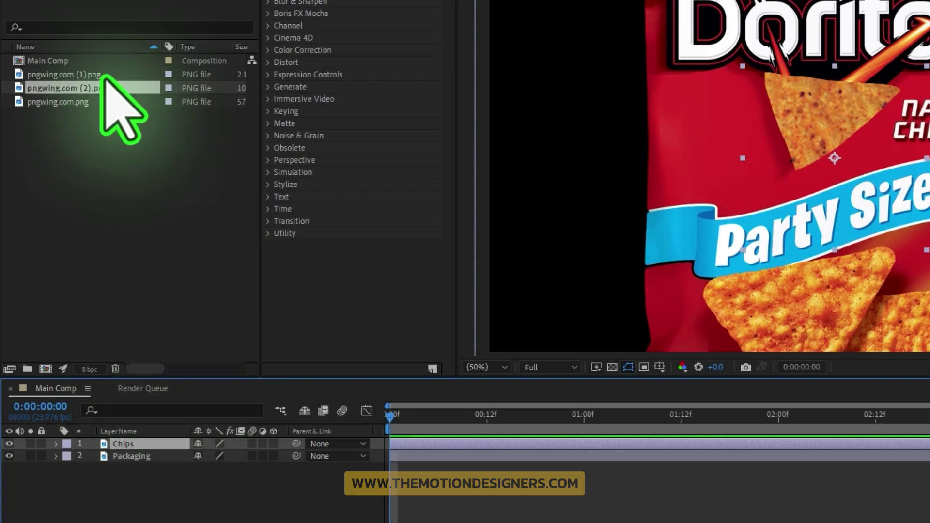
left_click(86, 106)
left_click_drag(76, 104, 136, 438)
type("ogo")
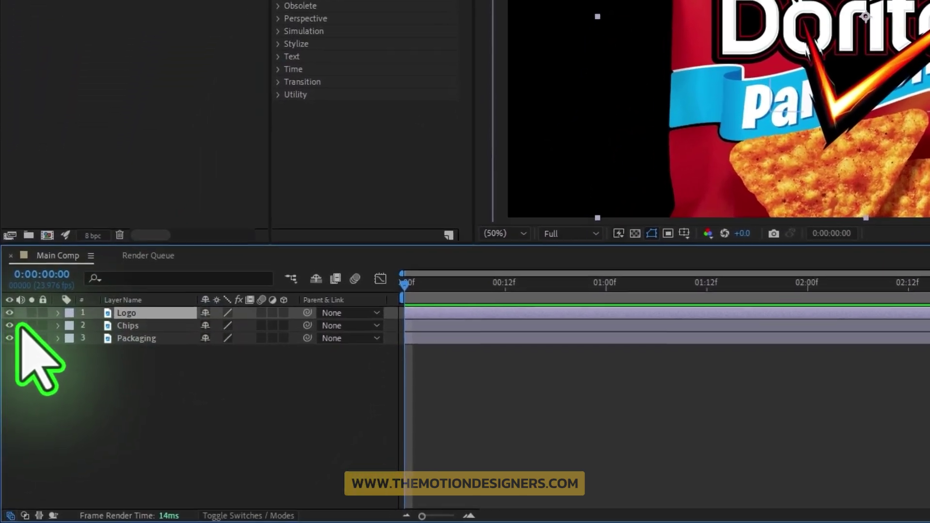
Hide the Chips layer and move the Logo layer below it in the layer stack
left_click(97, 372)
left_click(7, 373)
left_click_drag(175, 313, 164, 326)
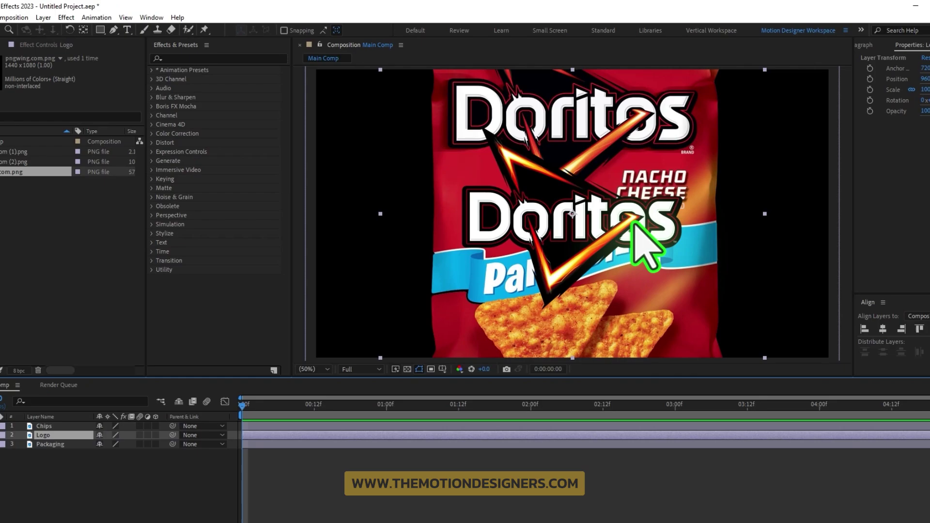
Move and enlarge the Logo layer to match the Doritos logo printed on the bag, and parent it to Packaging
left_click_drag(851, 64, 849, 0)
left_click_drag(673, 171, 672, 156)
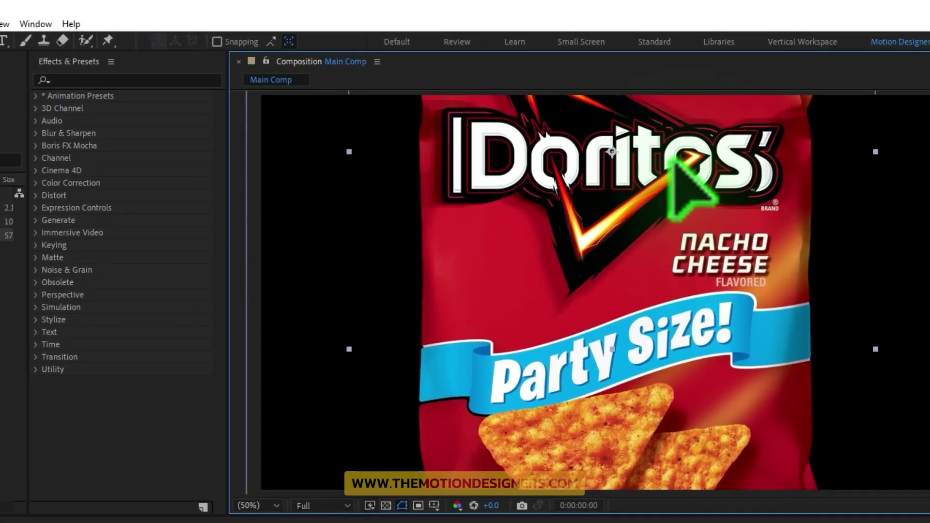
left_click_drag(873, 221, 906, 229)
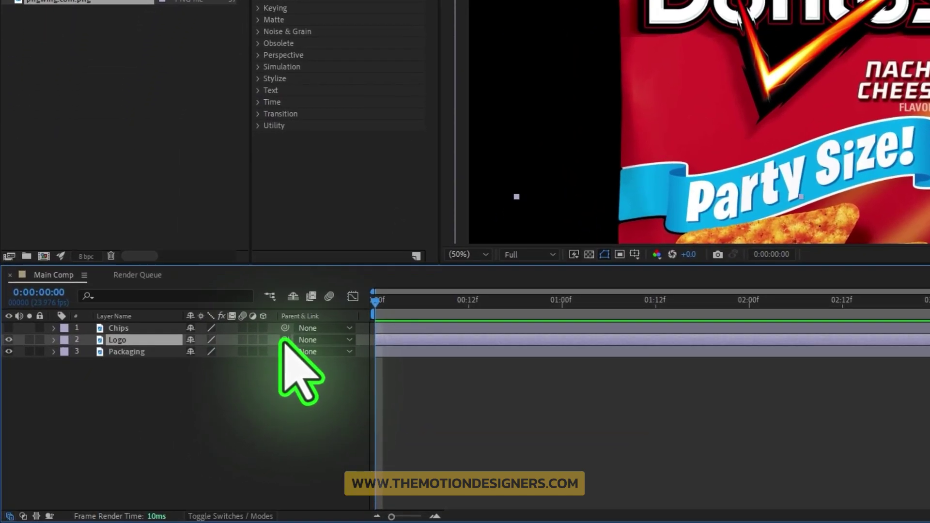
left_click_drag(301, 329, 267, 344)
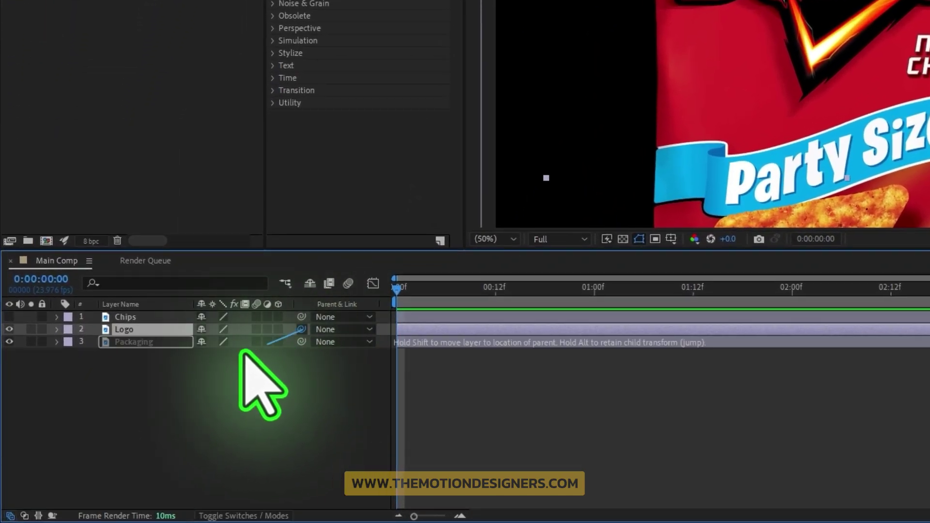
left_click(137, 341)
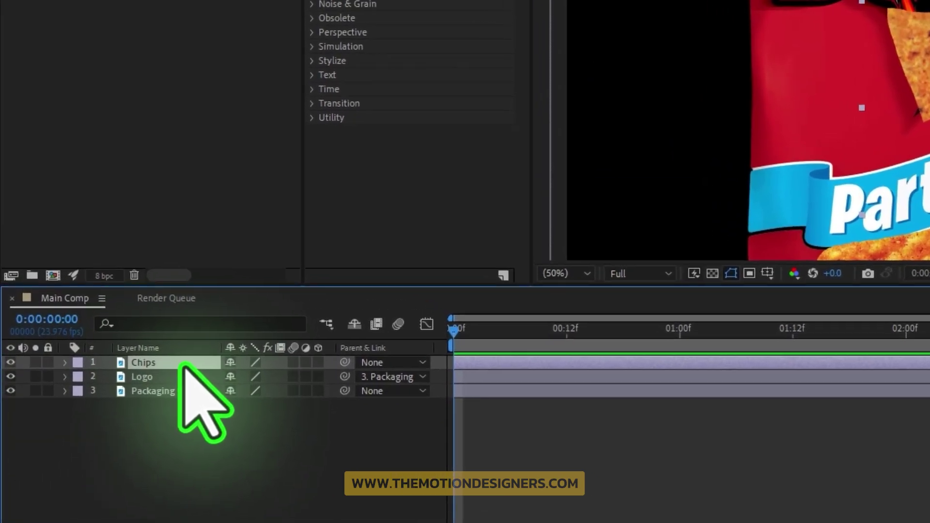
Pre-compose the Chips layer as Chips Comp with all attributes moved into the new composition, and hide it
right_click(160, 317)
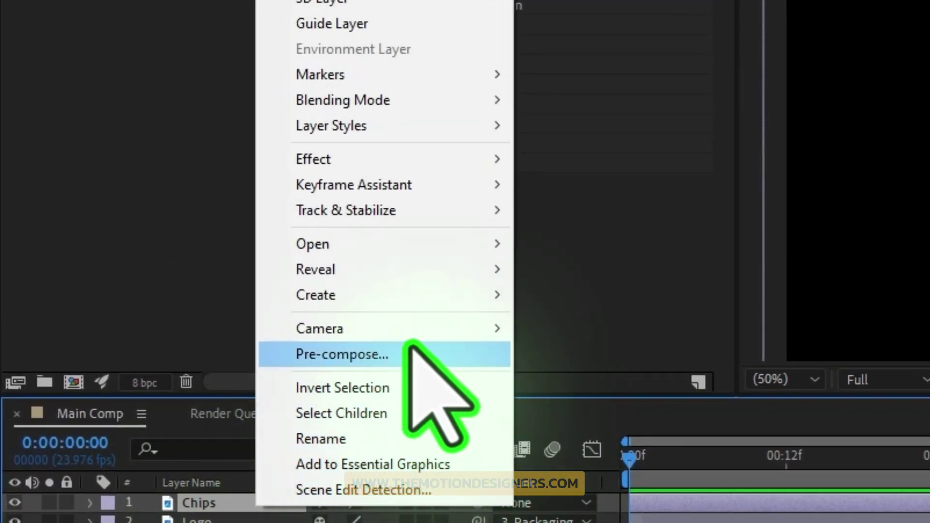
left_click(385, 356)
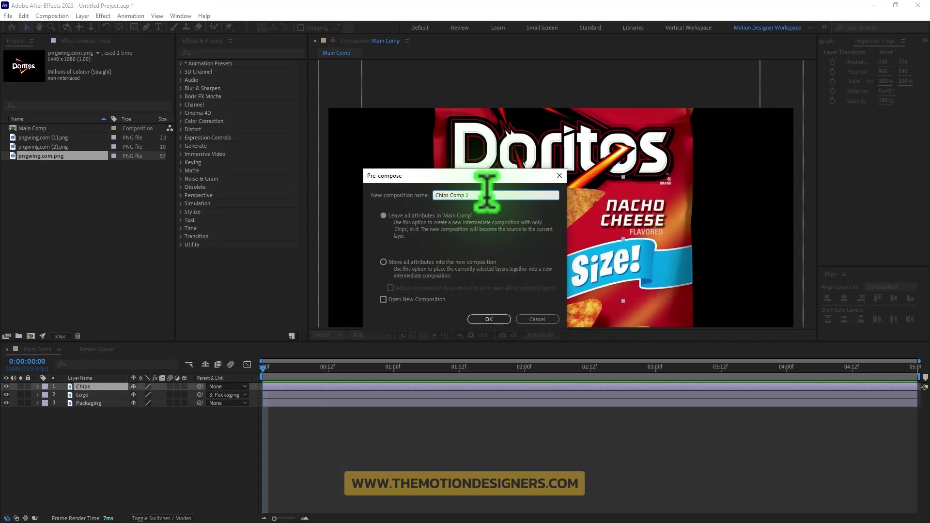
left_click(383, 262)
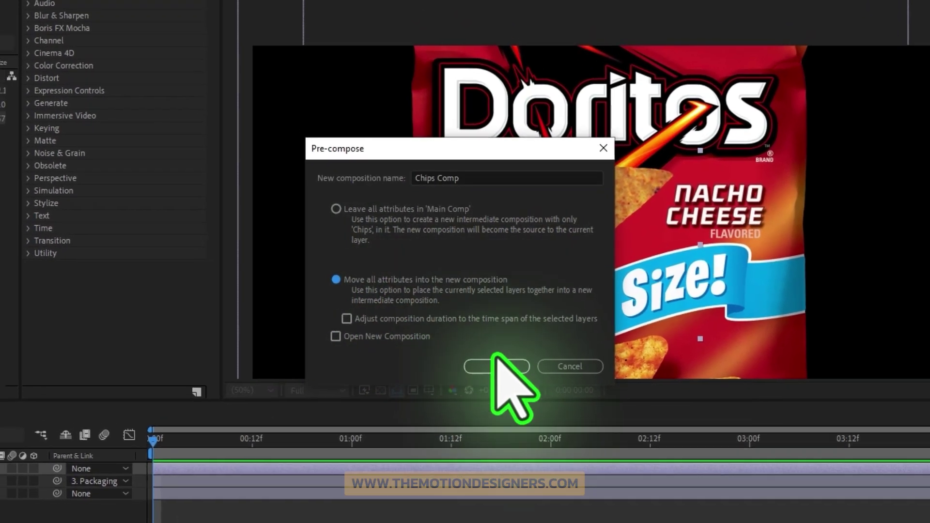
left_click(489, 319)
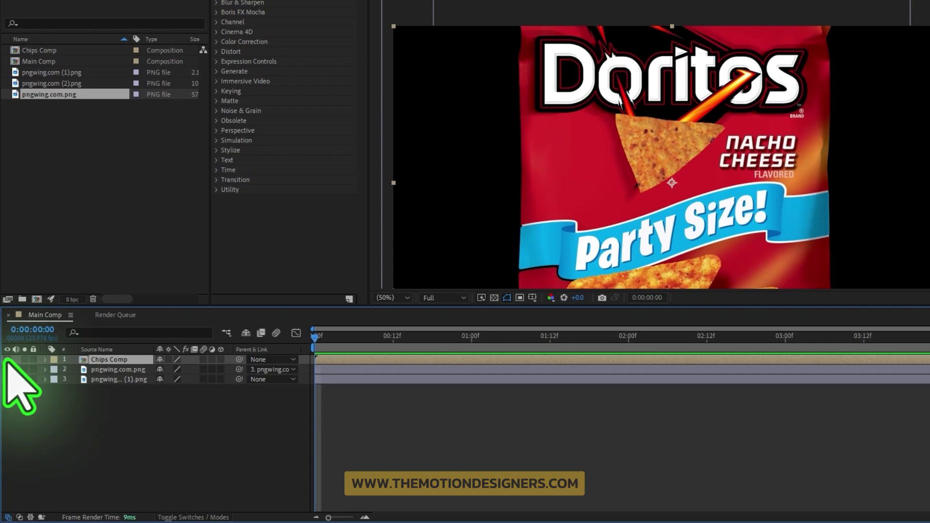
left_click(6, 386)
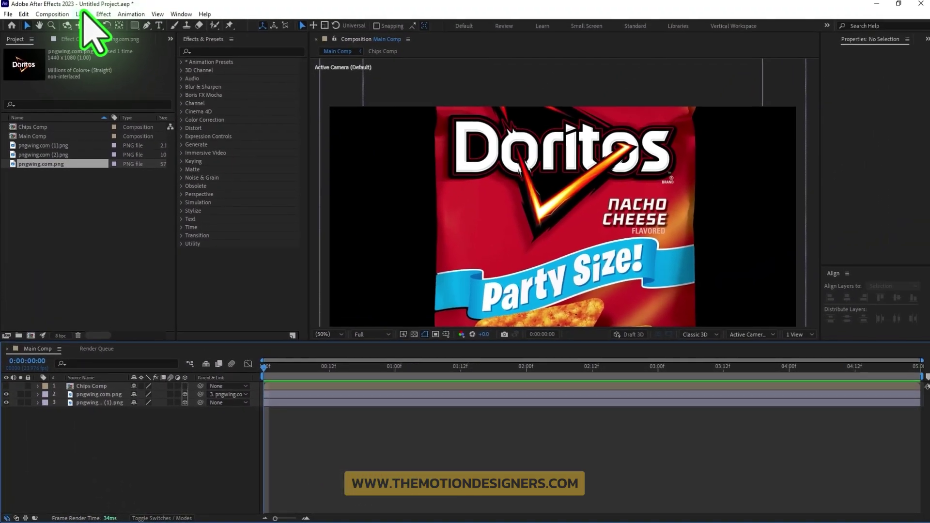
Add a two-node camera with the 50mm preset to Main Comp
left_click(83, 16)
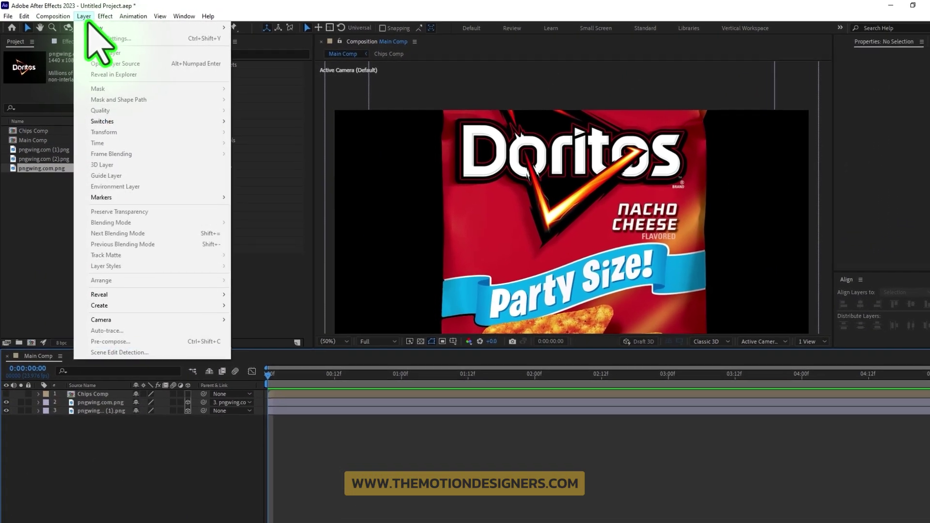
mouse_move(94, 28)
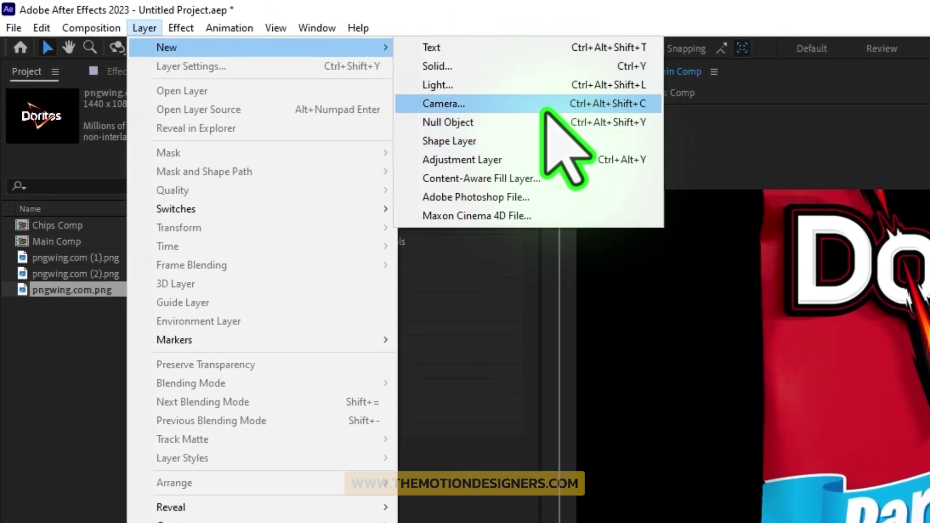
left_click(545, 103)
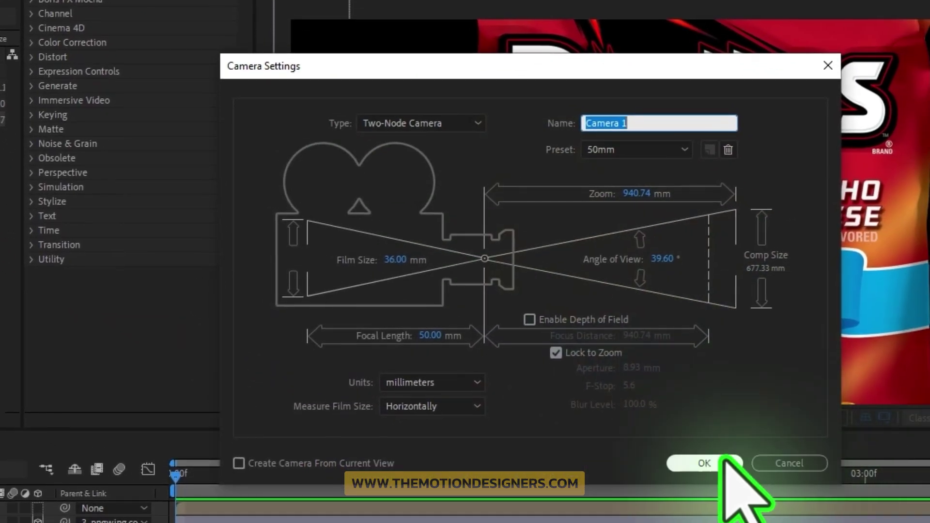
left_click(717, 463)
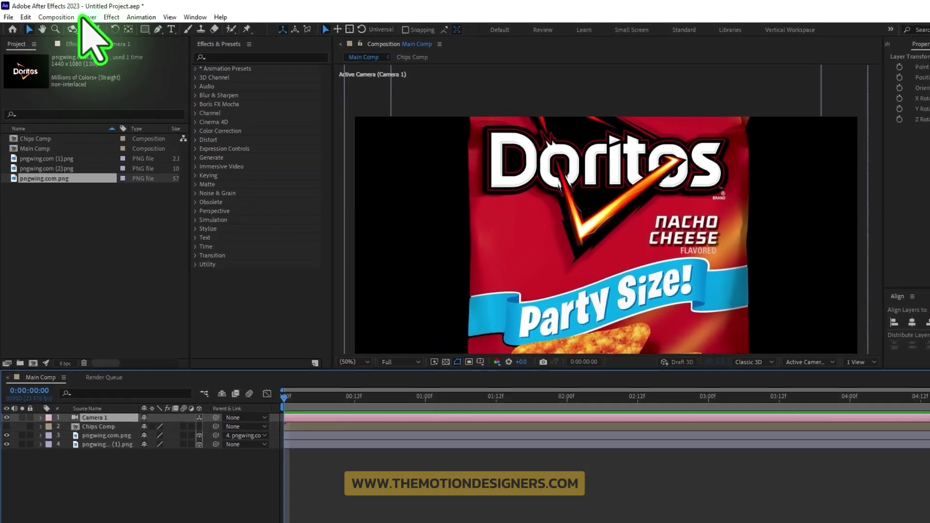
Add a null object with its 3D switch enabled and parent Camera 1 to it
left_click(80, 16)
mouse_move(160, 46)
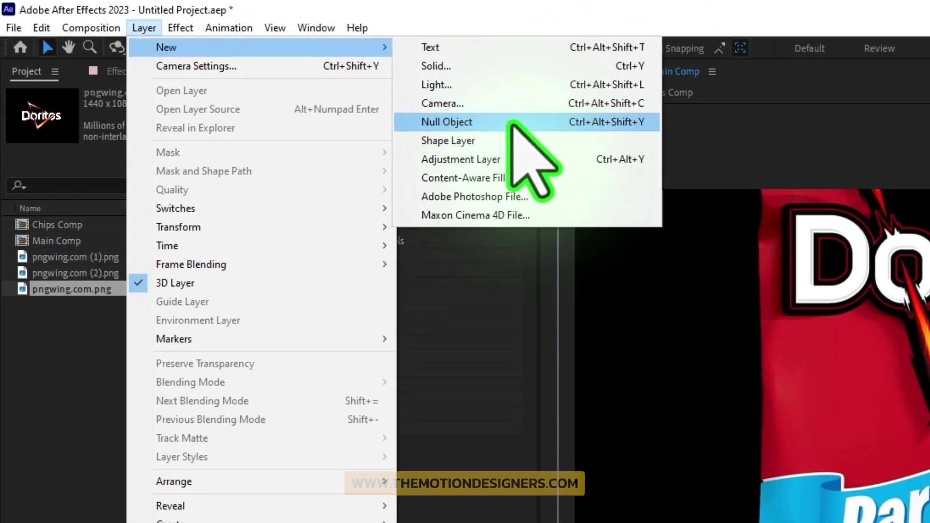
left_click(543, 130)
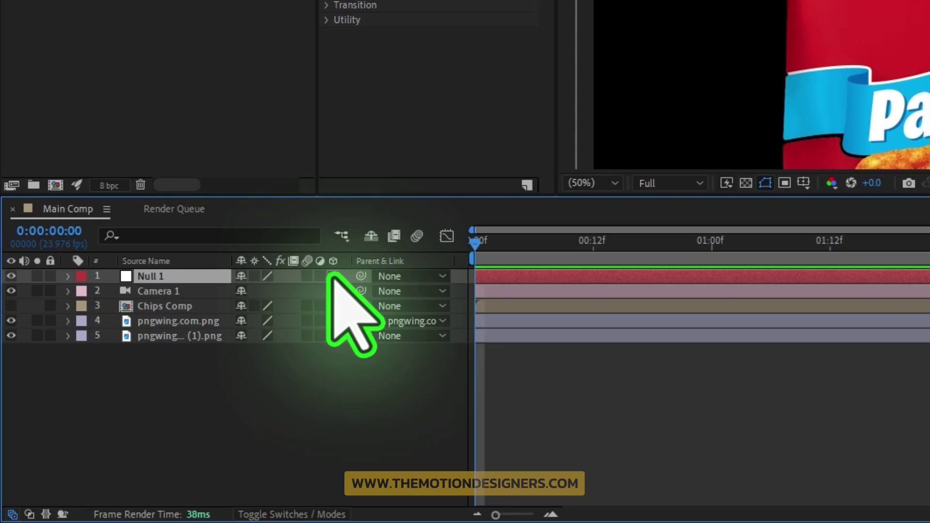
left_click(333, 276)
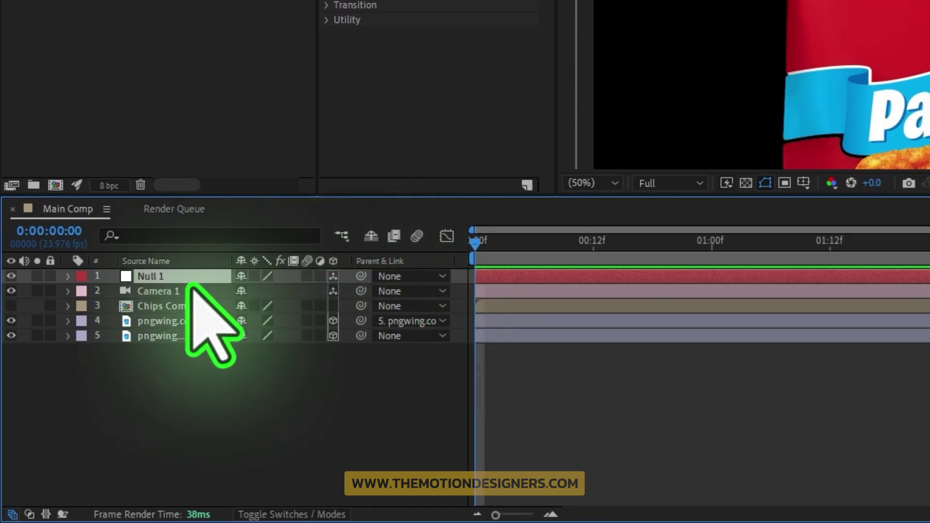
left_click_drag(361, 291, 161, 278)
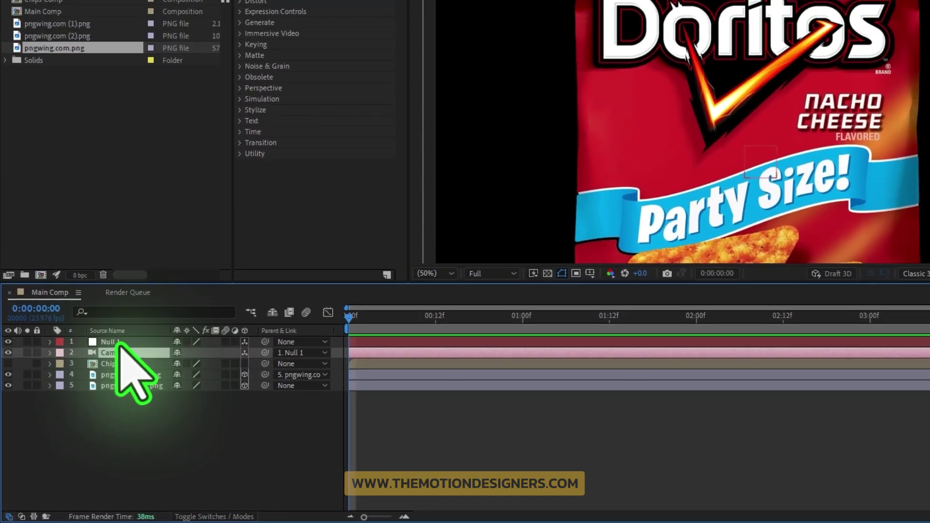
Switch the composition viewer to the 2 Views layout, with the second view showing Top
left_click(118, 343)
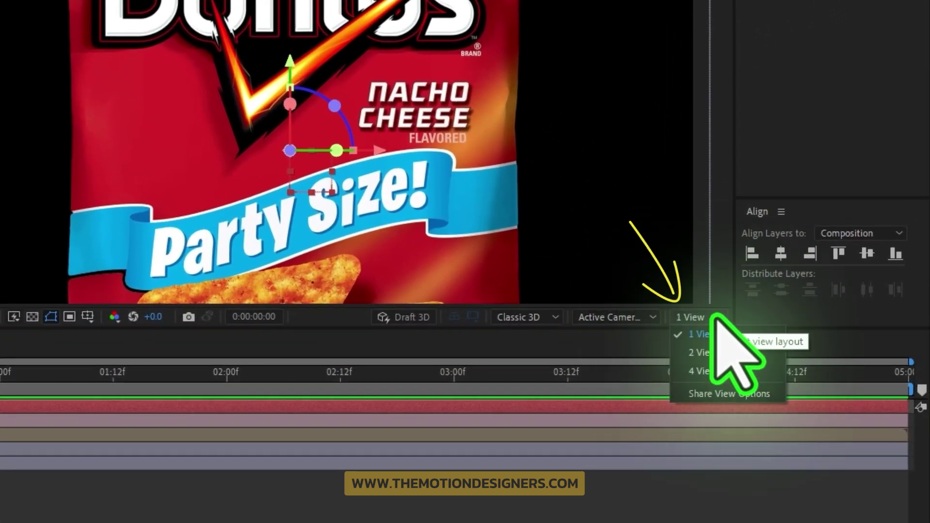
left_click(701, 353)
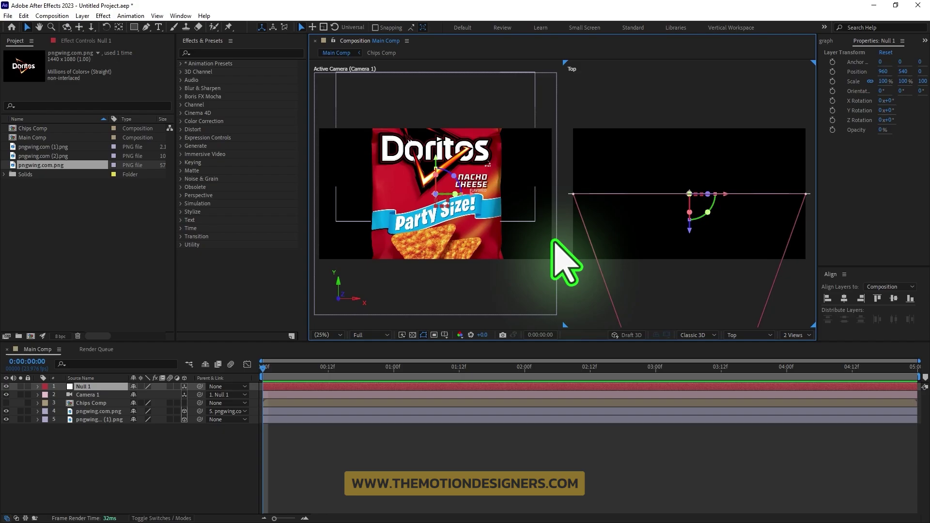
left_click(744, 335)
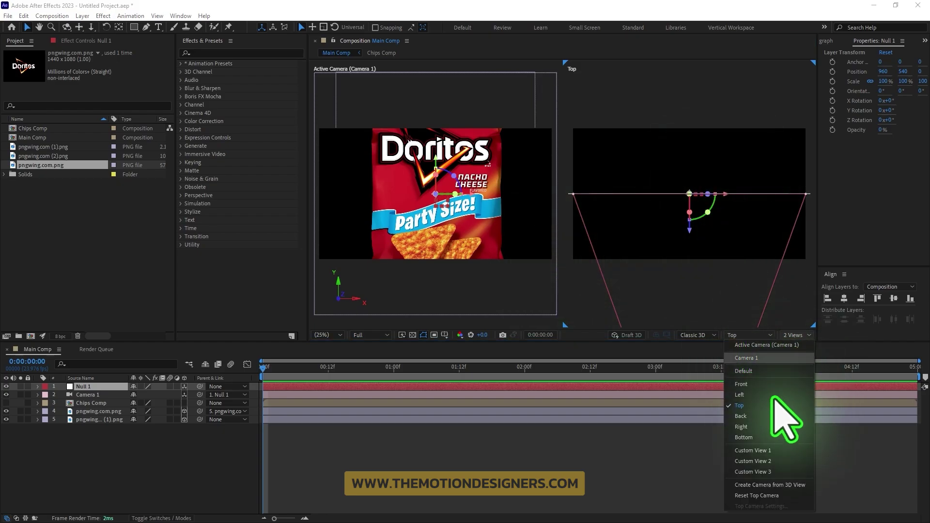
left_click(764, 426)
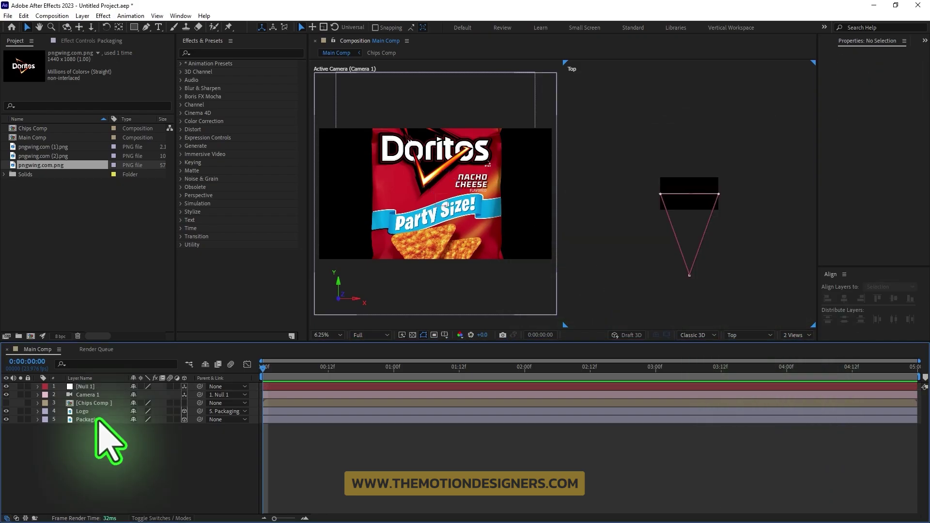
Push the Packaging layer back from the camera to a Z position of 2327
left_click(96, 419)
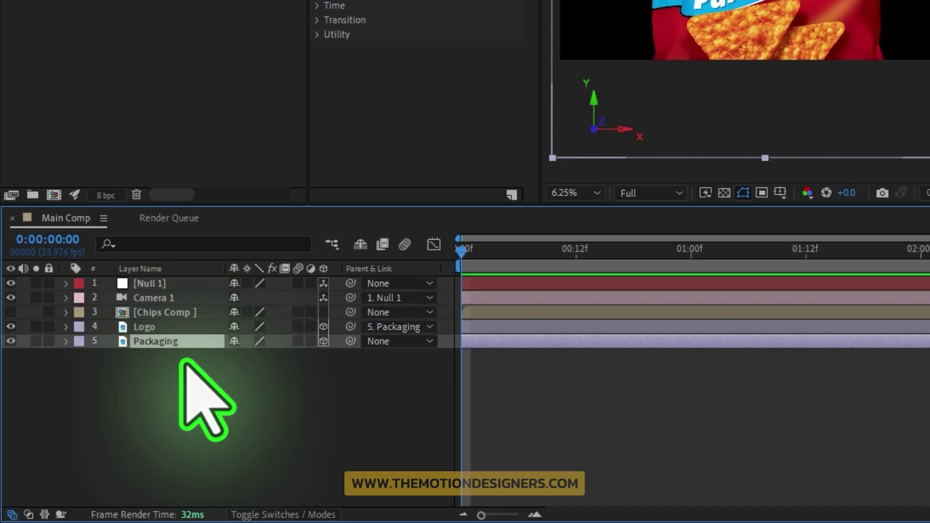
left_click_drag(285, 355, 618, 364)
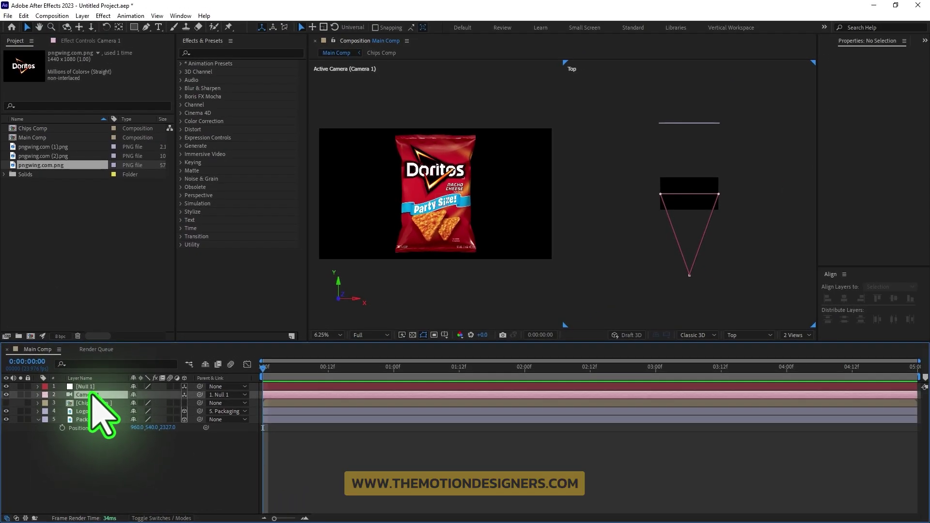
Check where Camera 1 and the Logo and Packaging layers sit in the Top view by selecting them
left_click(92, 394)
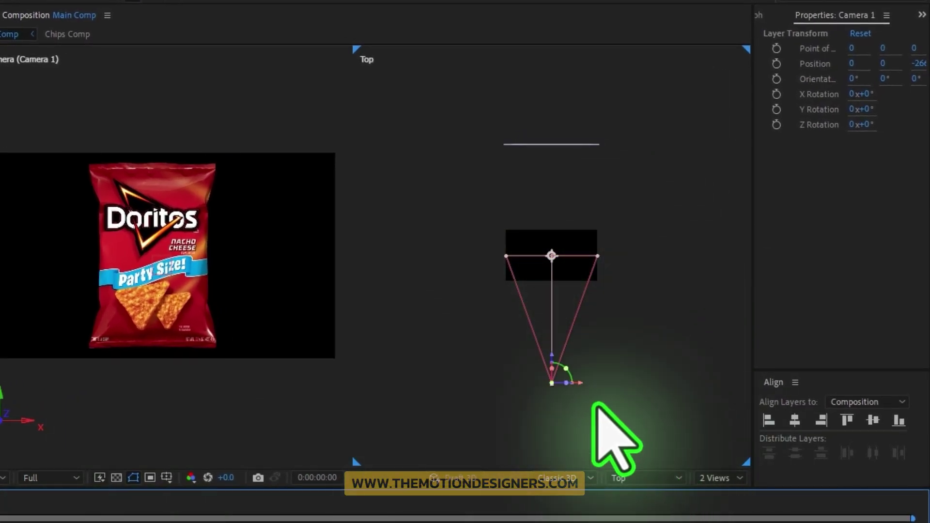
left_click_drag(479, 111, 626, 161)
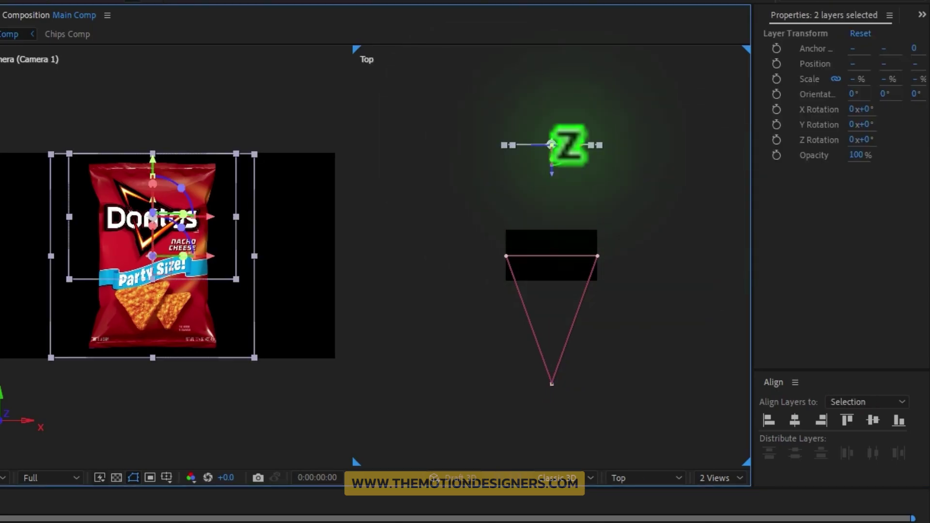
left_click(552, 383)
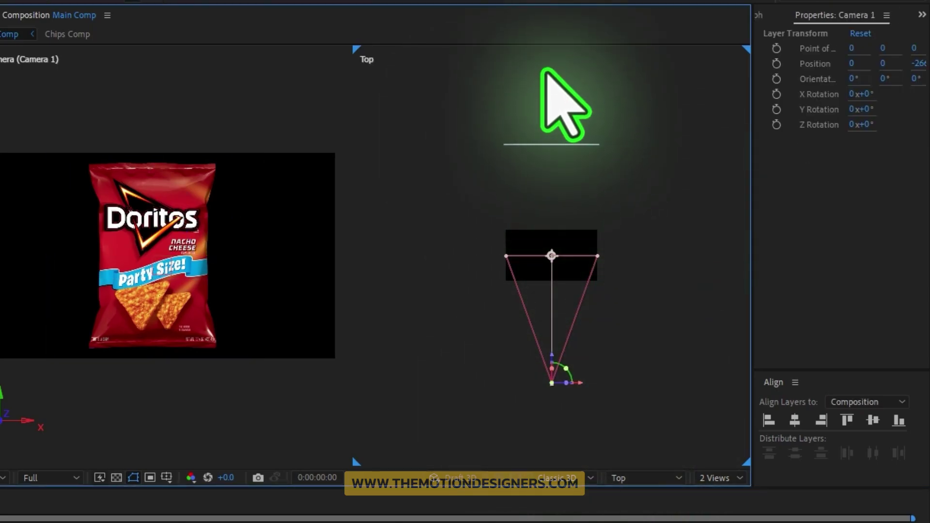
left_click(541, 82)
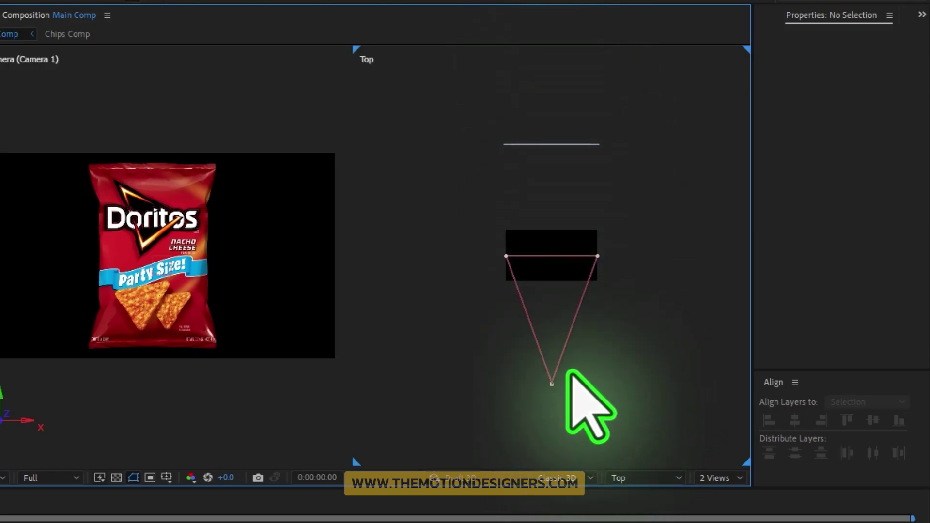
left_click_drag(592, 416, 501, 367)
left_click(532, 402)
left_click(552, 384)
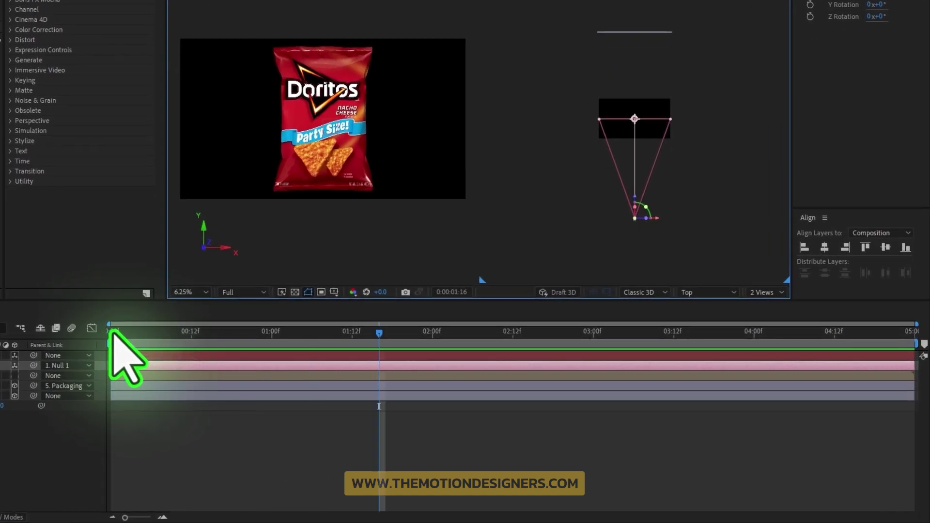
Animate Null 1 with Position keyframes: Z 0 at 0:00:01:16, and about 960, 224, 3971 at 0:00:00:00 to close in on the logo
left_click(52, 354)
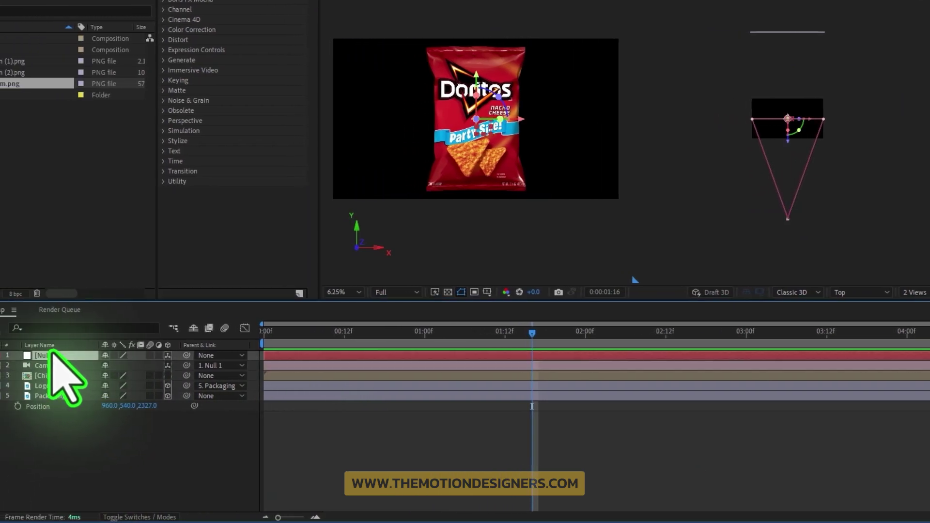
key("p")
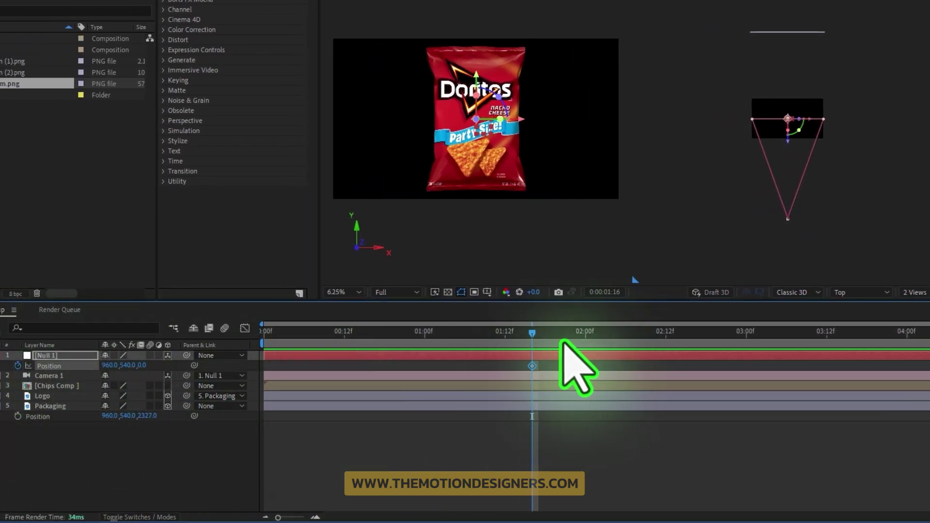
left_click_drag(516, 340, 261, 356)
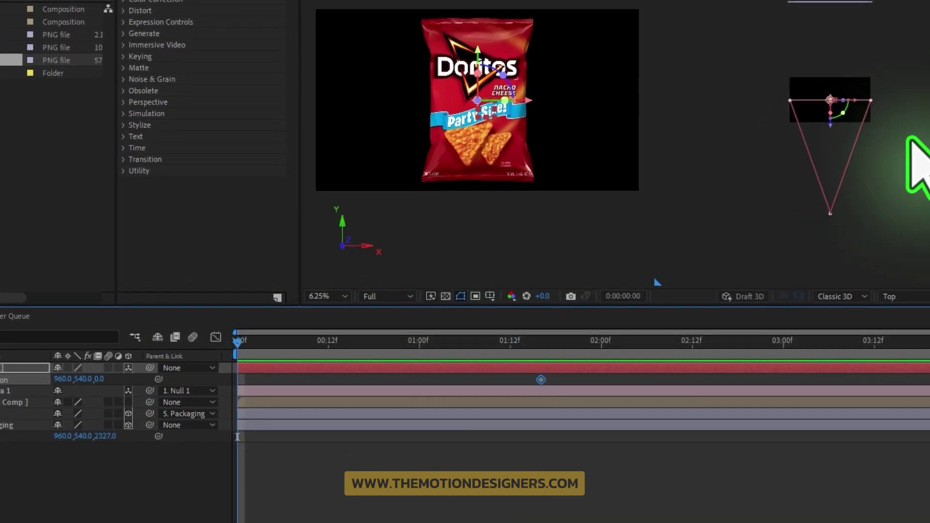
left_click_drag(100, 379, 920, 353)
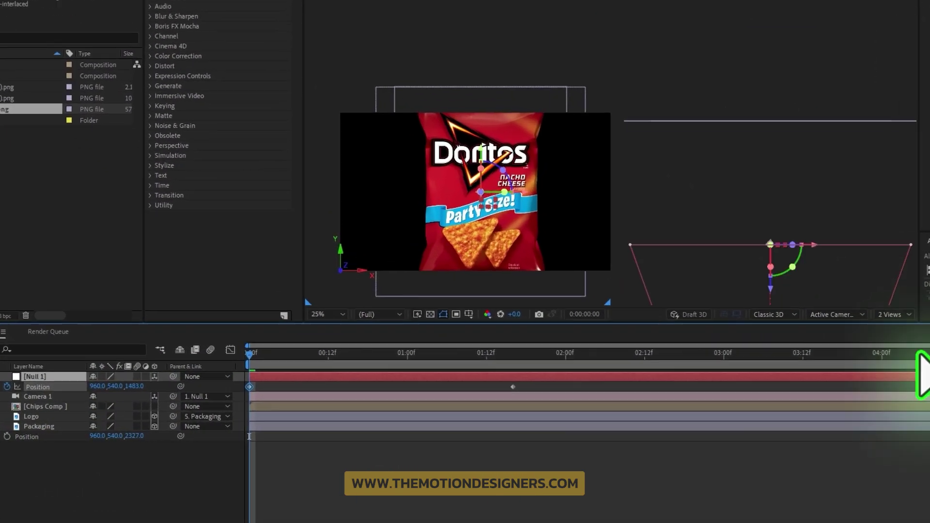
left_click_drag(134, 386, 927, 348)
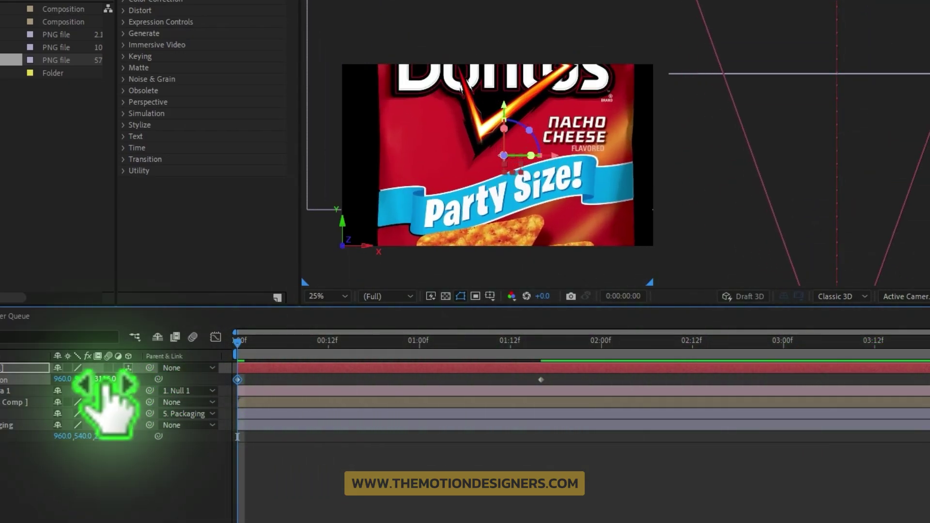
left_click_drag(106, 382, 10, 393)
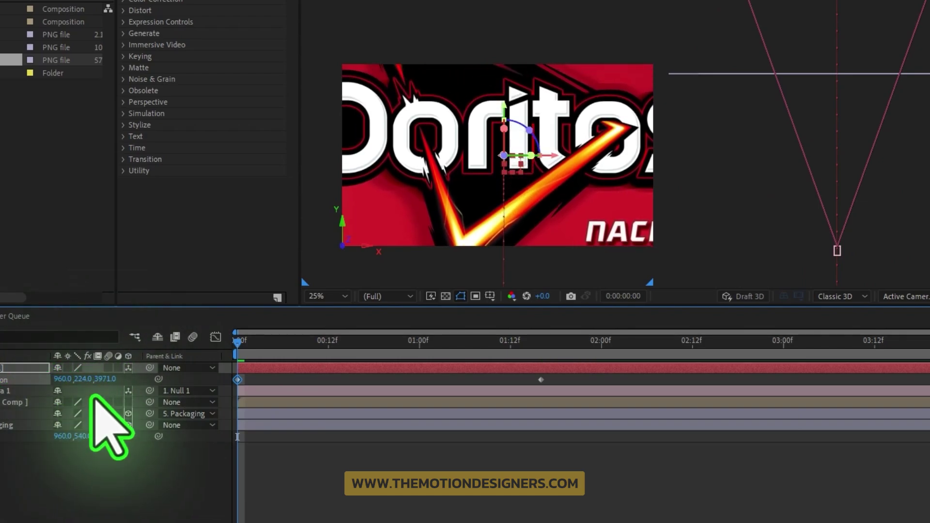
left_click_drag(208, 375, 61, 388)
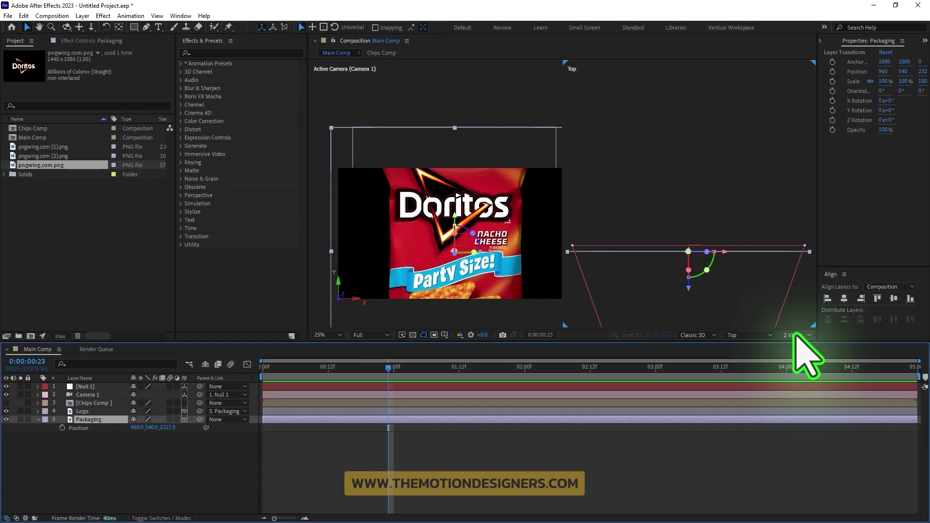
Switch the composition viewer back to the 1 View layout and fit the composition in it
left_click(797, 345)
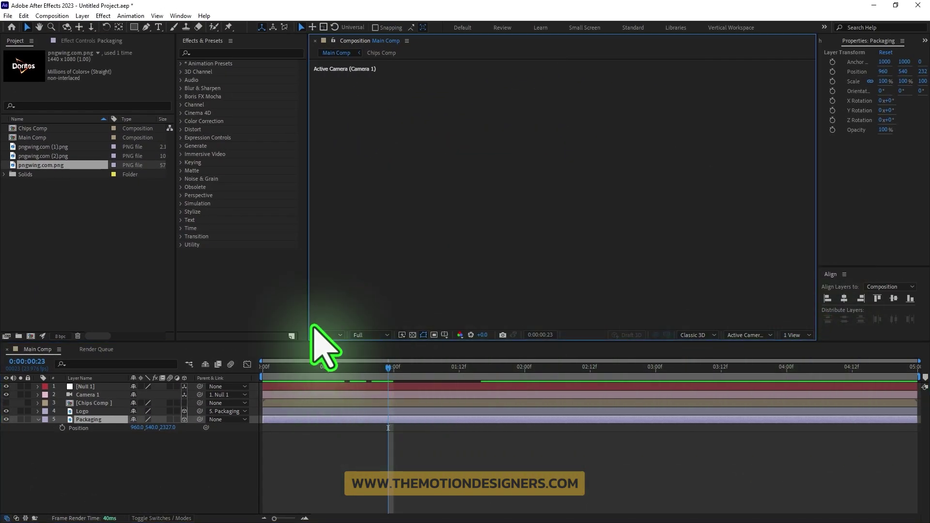
left_click(324, 335)
left_click(290, 407)
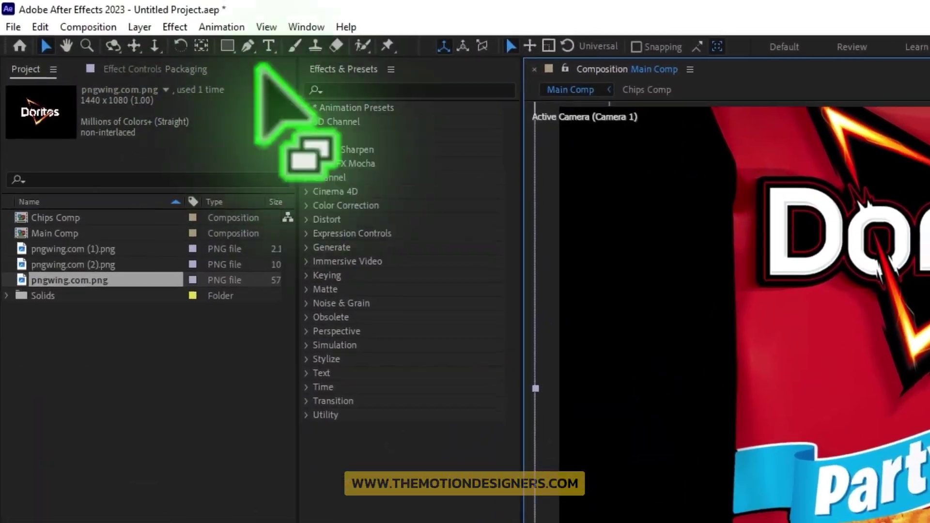
Start a Pen tool mask on the Packaging layer, tracing from the gap between r and i around the base of the i
left_click(145, 27)
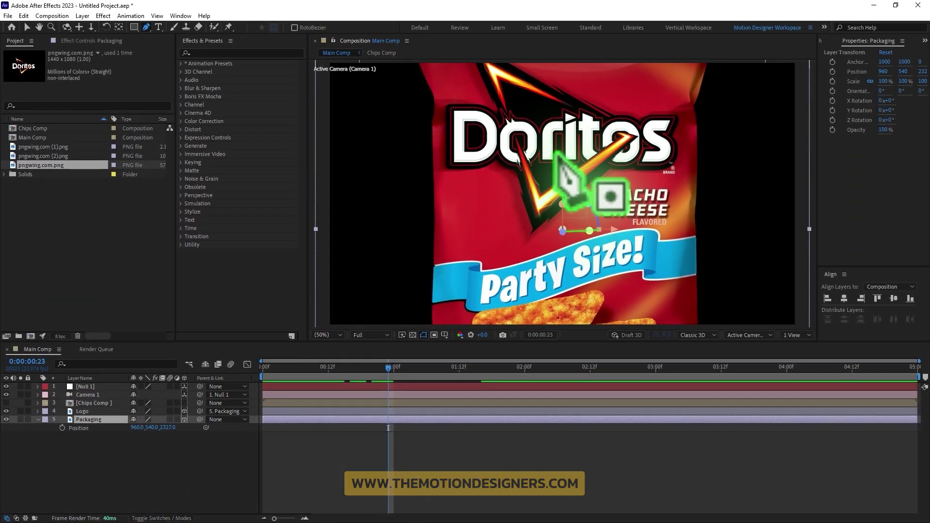
scroll(557, 164, "up", 1)
scroll(577, 169, "up", 1)
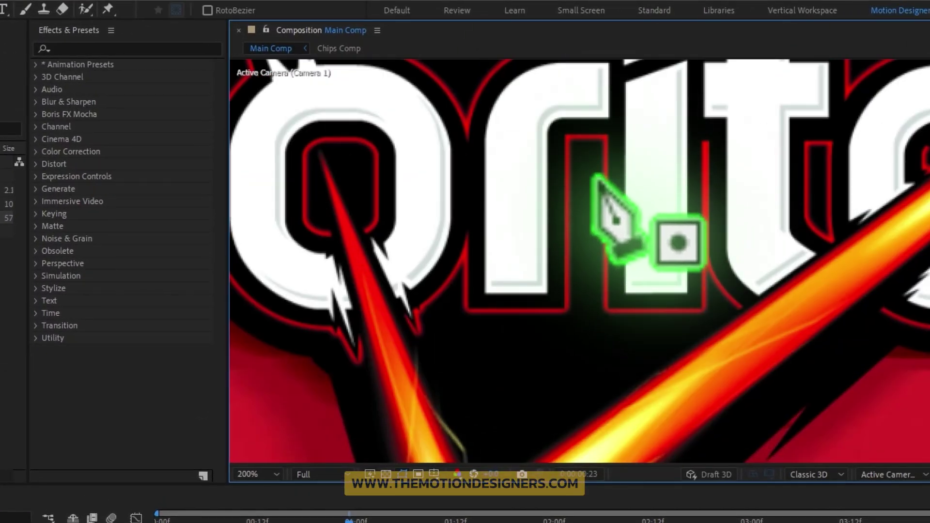
scroll(577, 145, "up", 1)
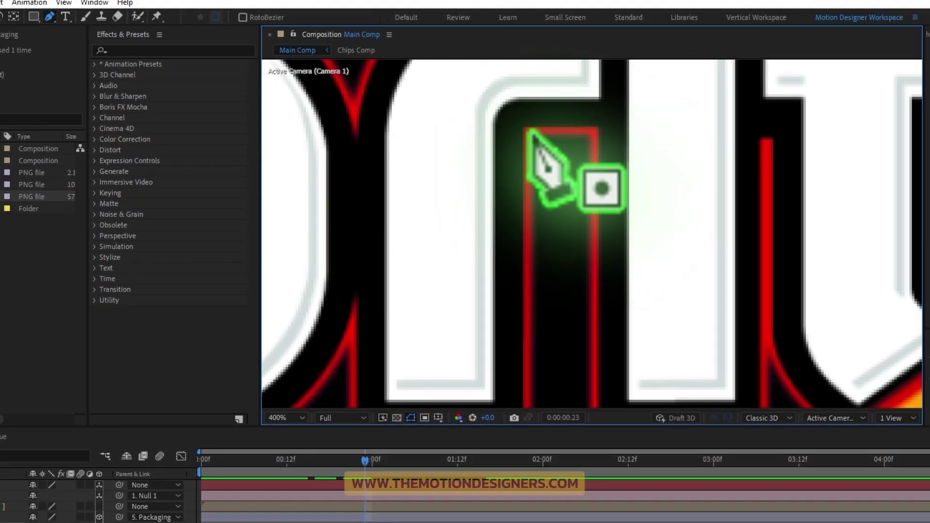
left_click(544, 143)
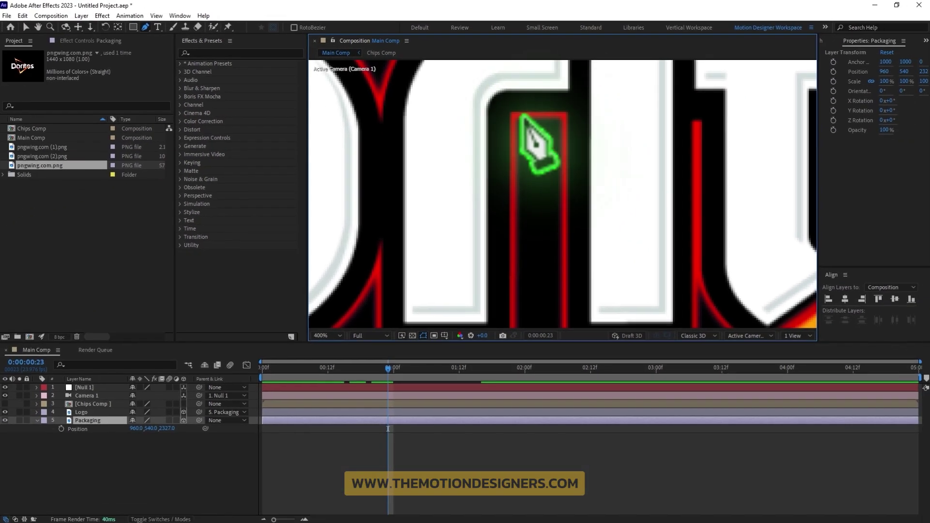
left_click(610, 144)
left_click_drag(649, 368, 659, 171)
left_click(620, 283)
left_click(627, 297)
left_click(818, 296)
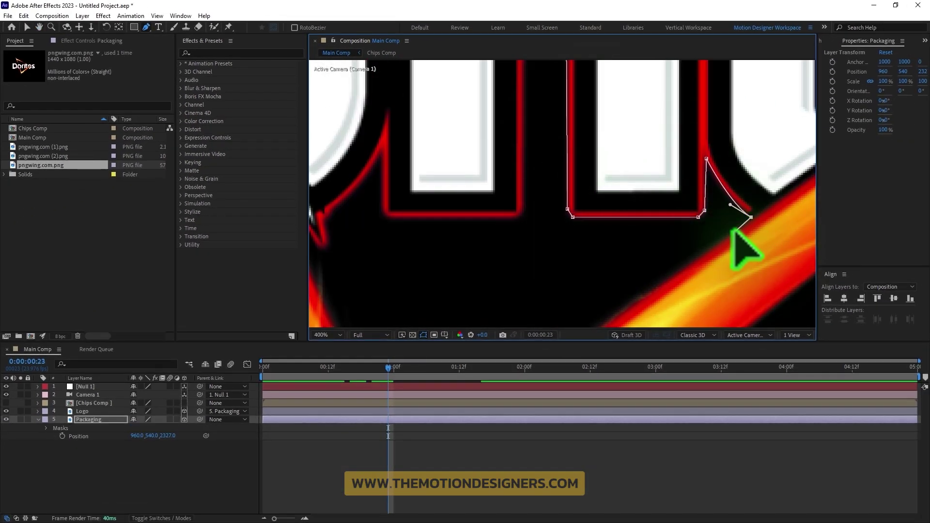
Continue the mask along the inside of the orange V and around the lightning spike below the o
left_click_drag(734, 230, 704, 165)
left_click_drag(501, 310, 577, 145)
left_click(449, 240)
left_click(458, 271)
left_click(446, 222)
left_click(454, 220)
left_click(470, 248)
left_click(477, 244)
left_click(470, 218)
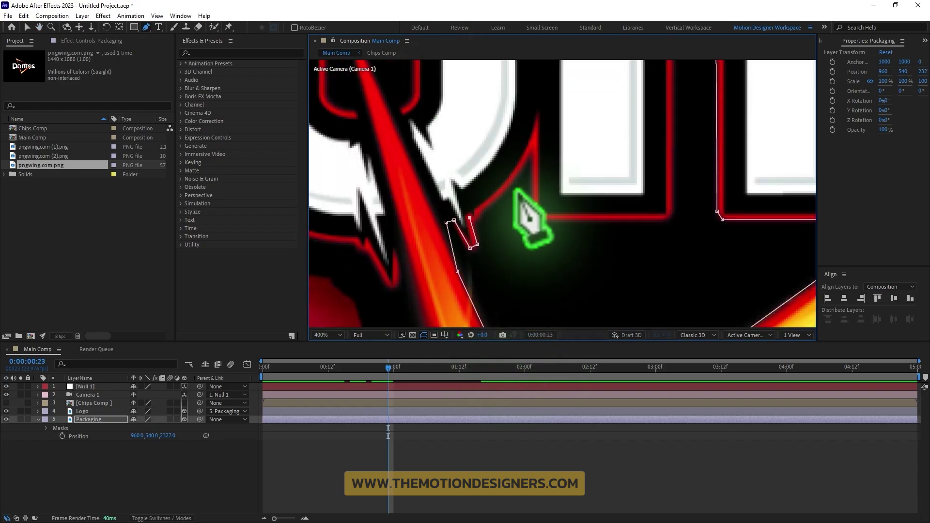
Trace the mask around the base of the r and close it at its starting point in the gap beside the i
left_click(532, 213)
left_click(538, 219)
left_click(664, 218)
left_click(673, 211)
left_click_drag(673, 211, 580, 290)
left_click(580, 68)
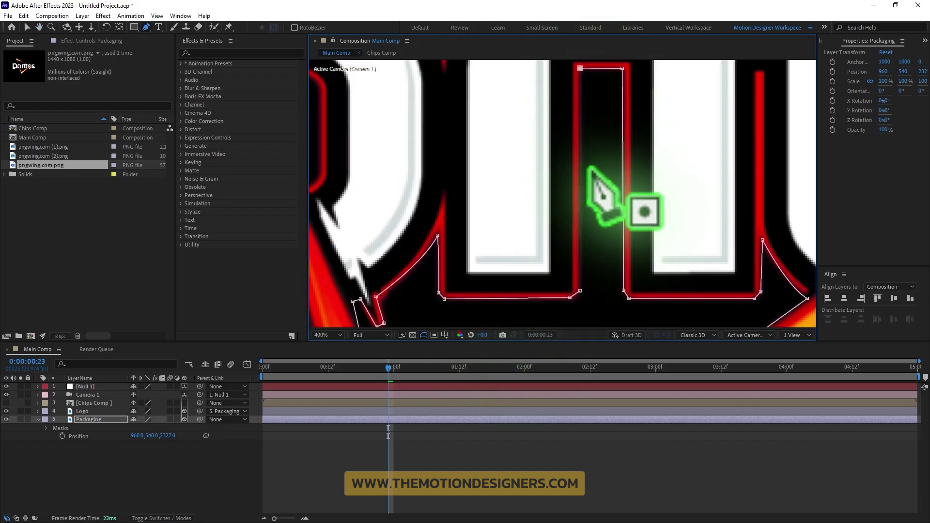
key("comma")
key("comma")
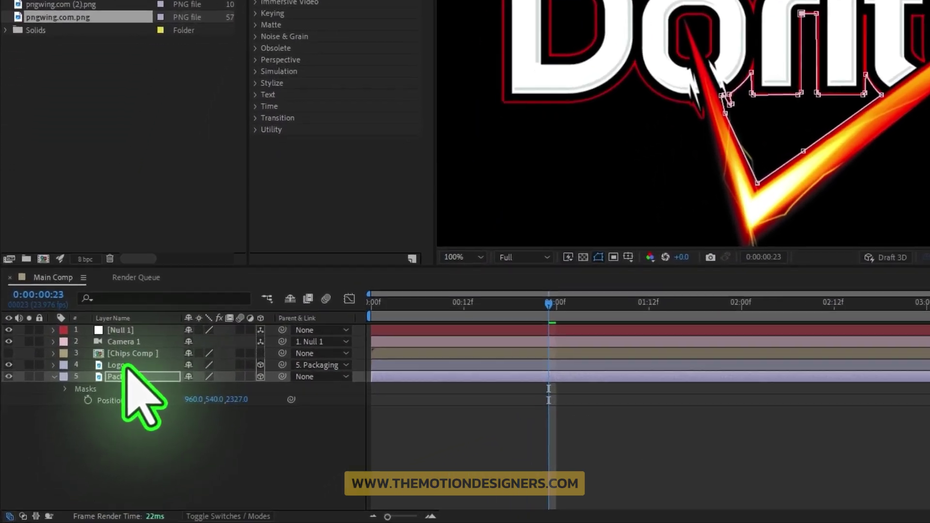
Hide the Logo layer so that only the masked Packaging layer shows in the composition
left_click(85, 412)
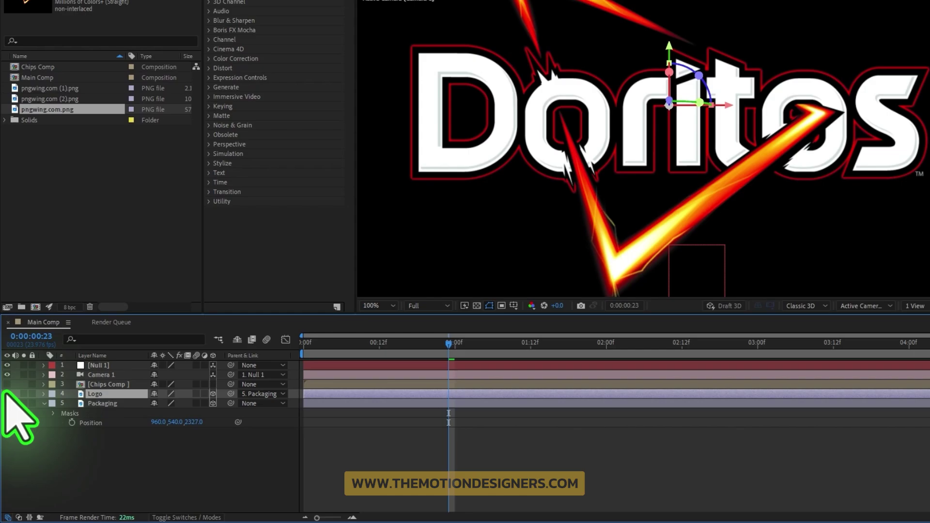
left_click(11, 325)
scroll(552, 206, "down", 6)
scroll(597, 212, "up", 4)
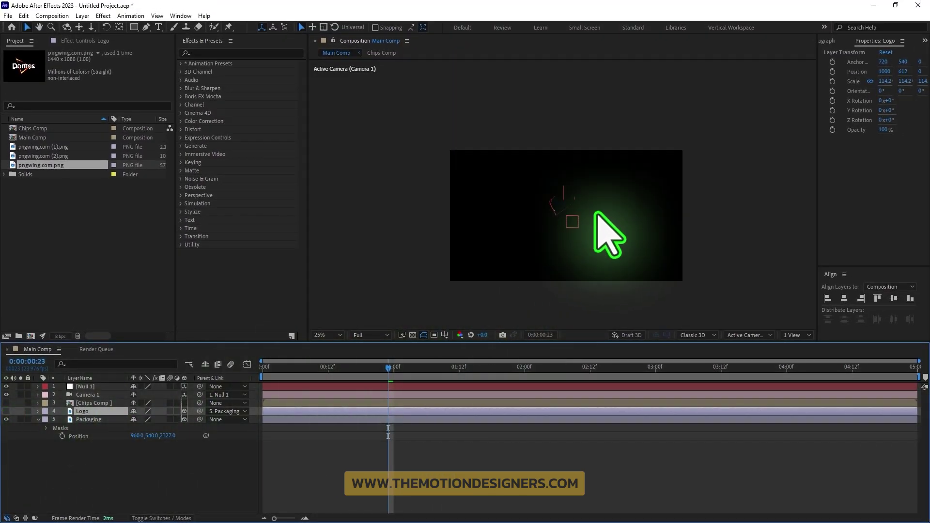
Set the Packaging layer's Mask 1 to Subtract and scrub the first second to check the camera move through the opening
left_click(89, 419)
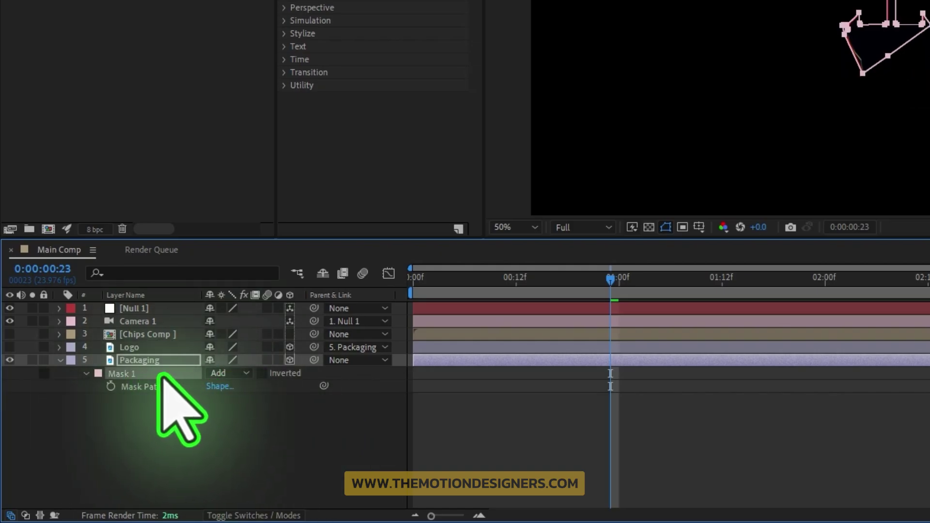
left_click(228, 373)
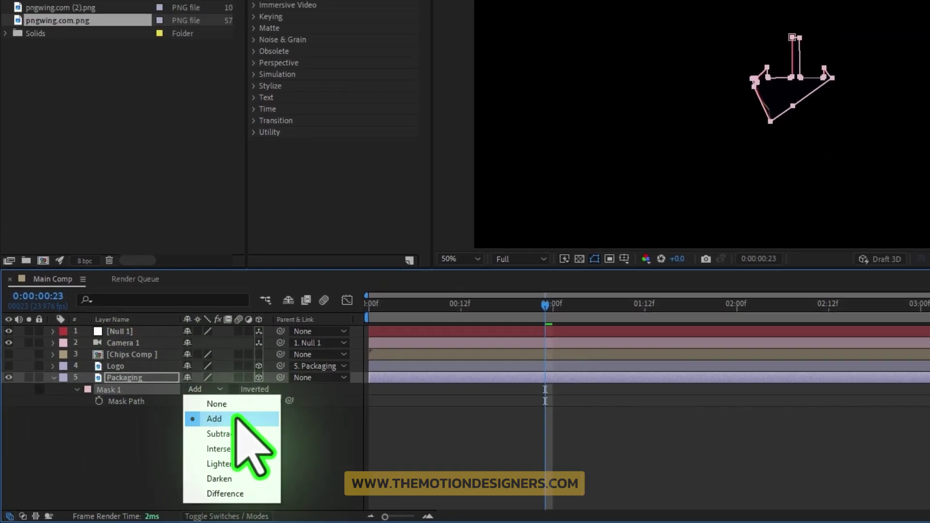
left_click(271, 448)
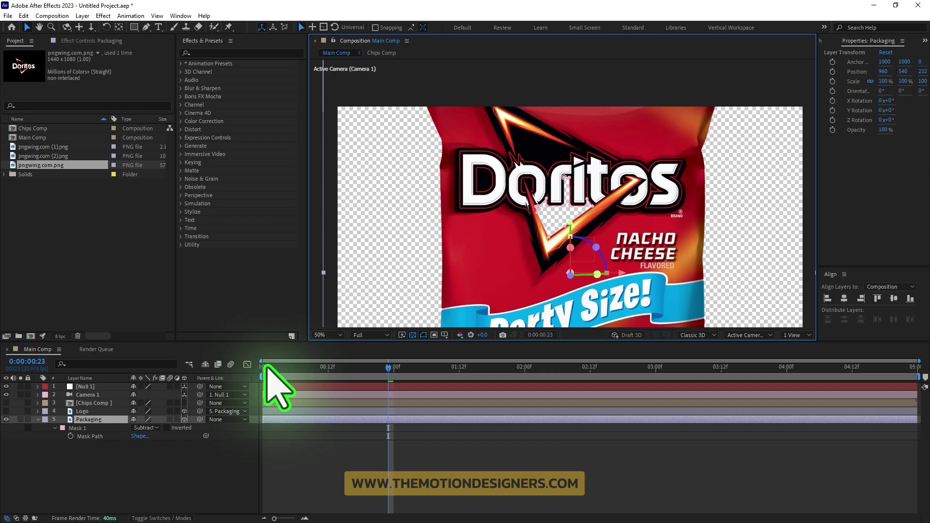
left_click(279, 368)
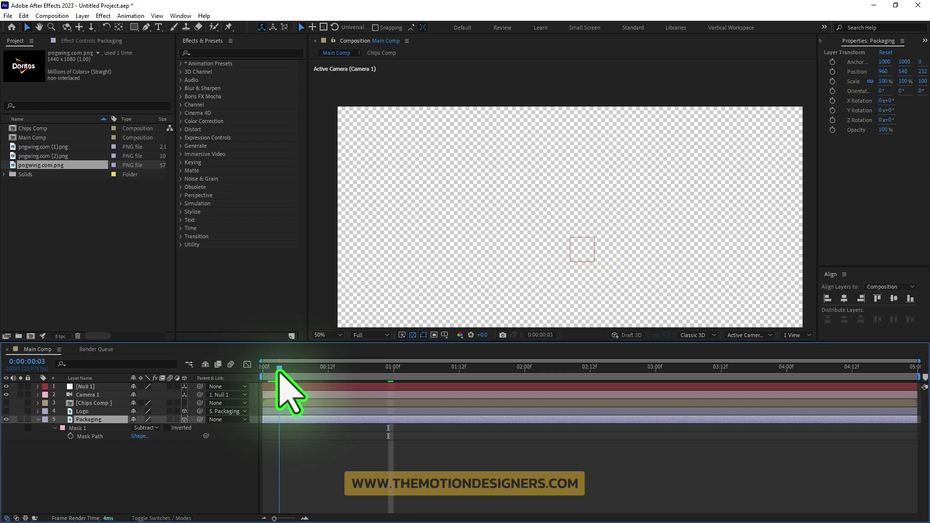
left_click_drag(285, 370, 384, 373)
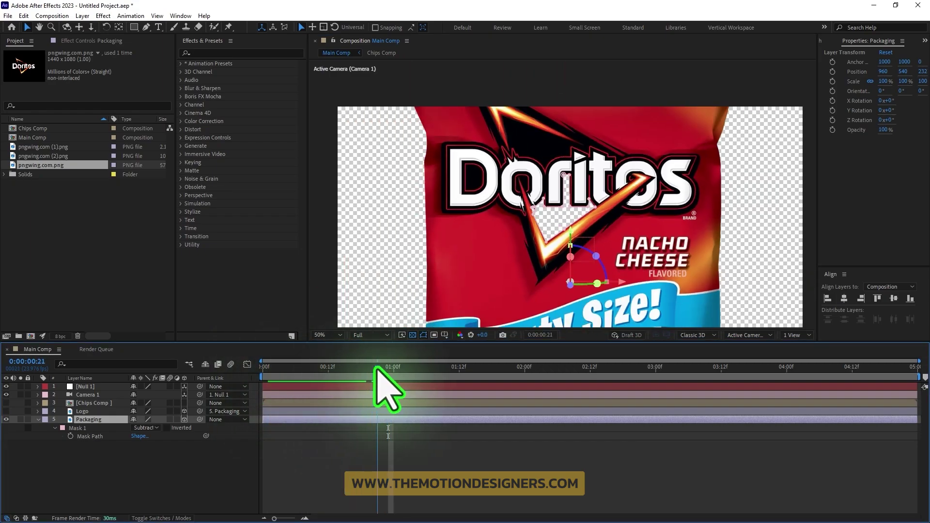
Switch the viewer to 2 Views with Top, and duplicate the Packaging layer three times, pushing each copy farther back in Z at roughly even spacing
left_click(794, 335)
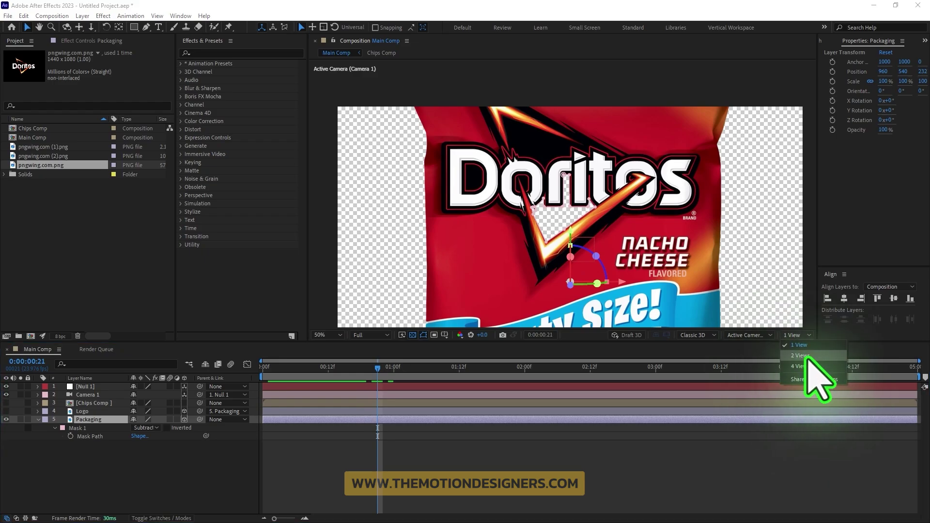
left_click(804, 357)
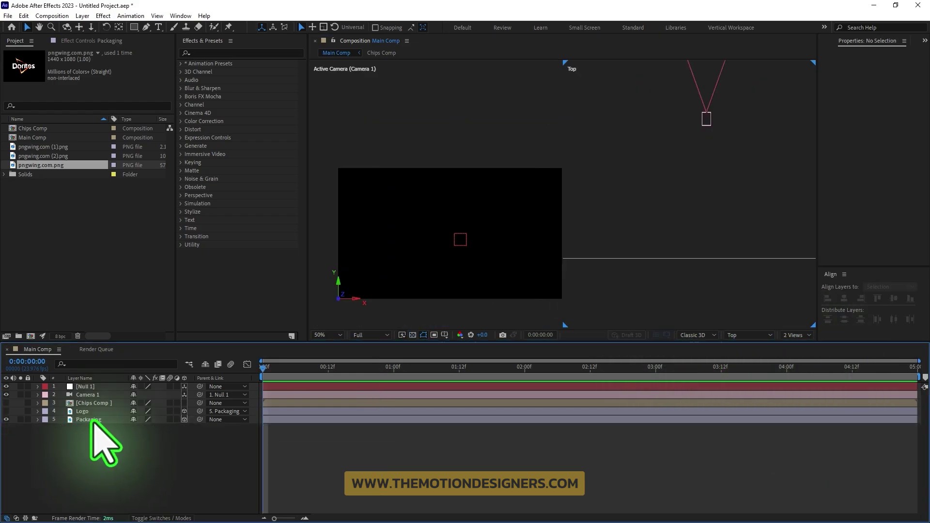
left_click(89, 420)
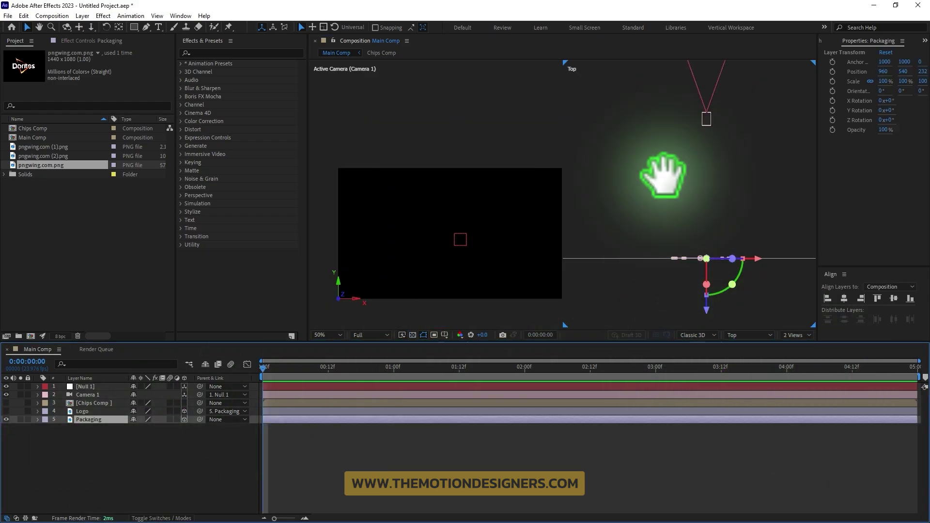
left_click_drag(602, 166, 644, 213)
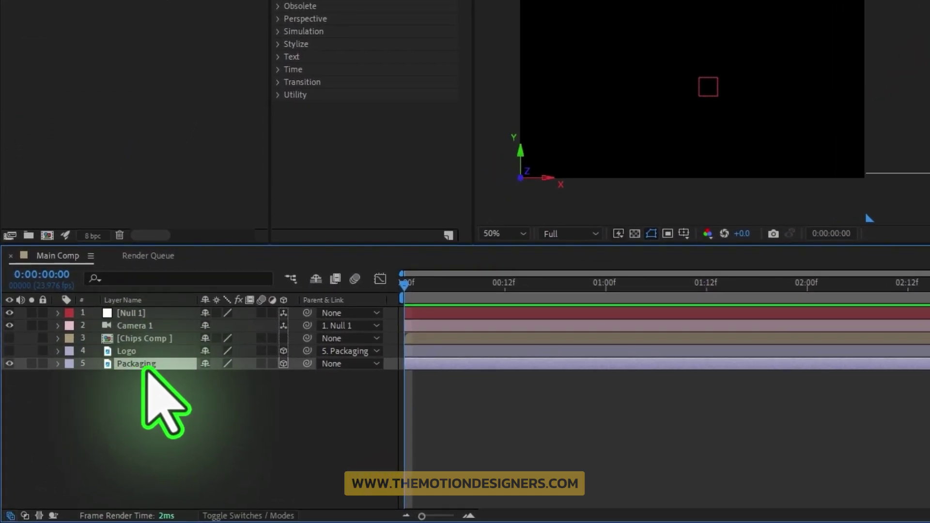
key("ctrl+d")
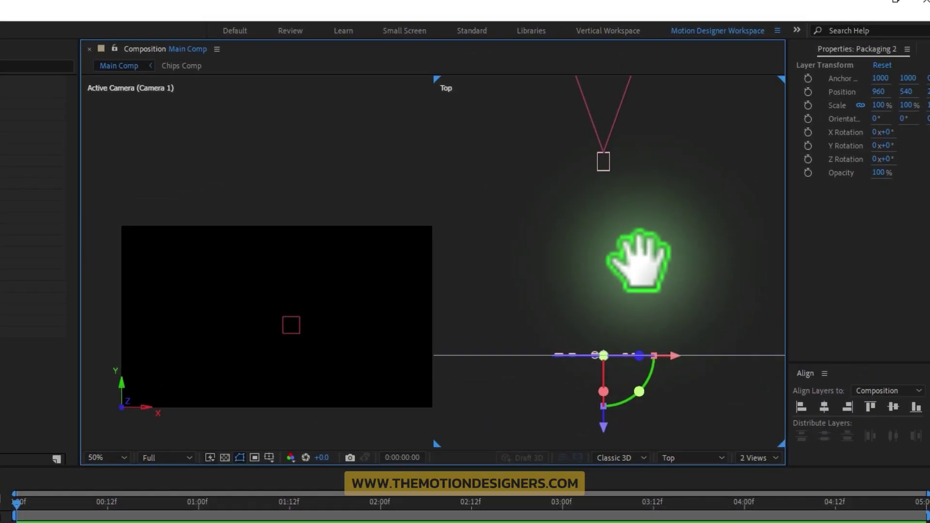
left_click_drag(586, 385, 586, 359)
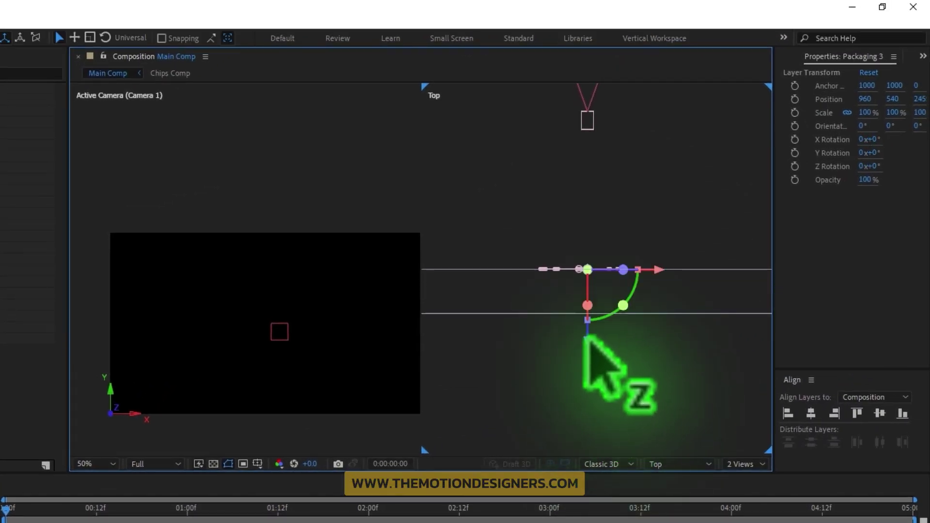
left_click_drag(586, 321, 586, 291)
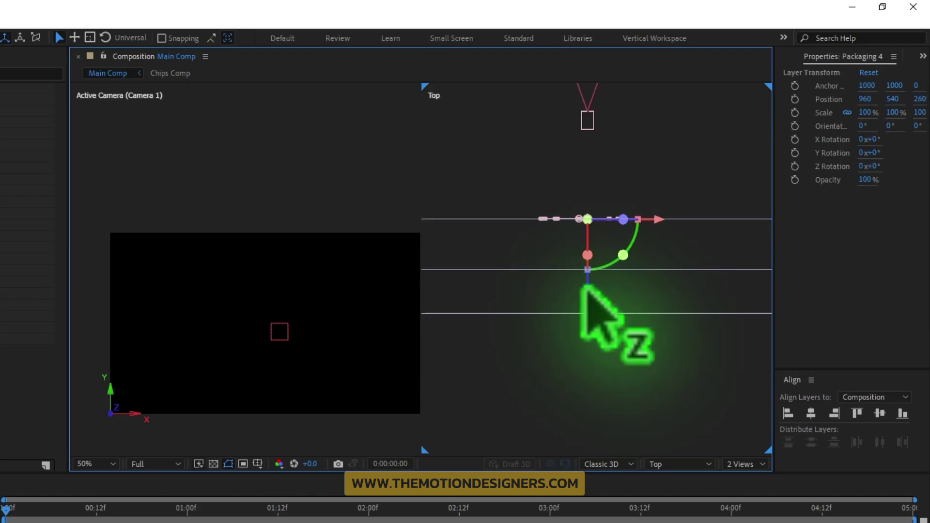
left_click_drag(586, 286, 585, 234)
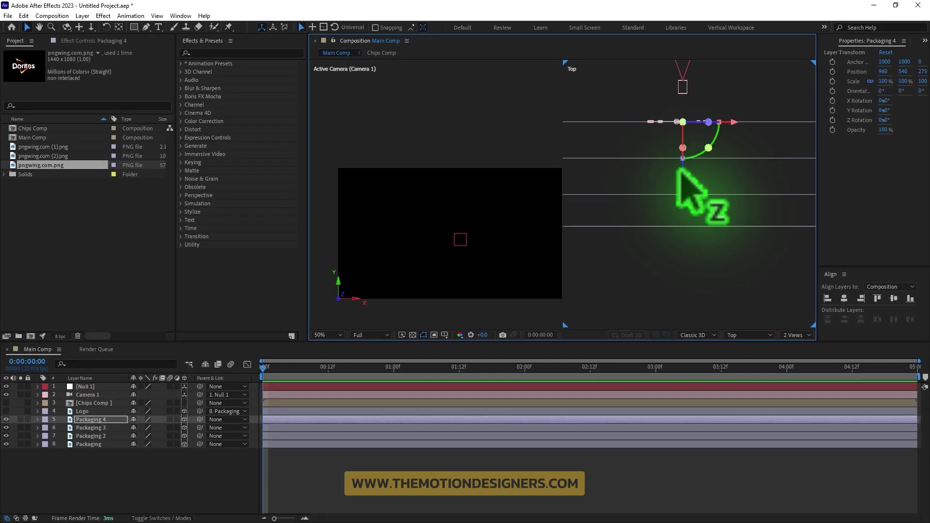
Duplicate the Packaging 4 layer once more, push the copy farther back in Z, and scrub the first second through the active camera
key("ctrl+d")
left_click_drag(679, 151, 678, 136)
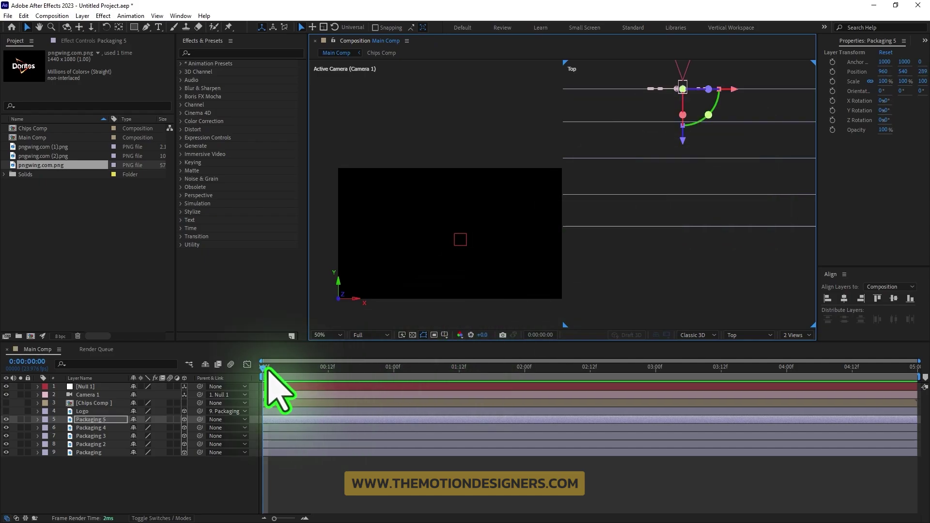
left_click_drag(266, 368, 328, 372)
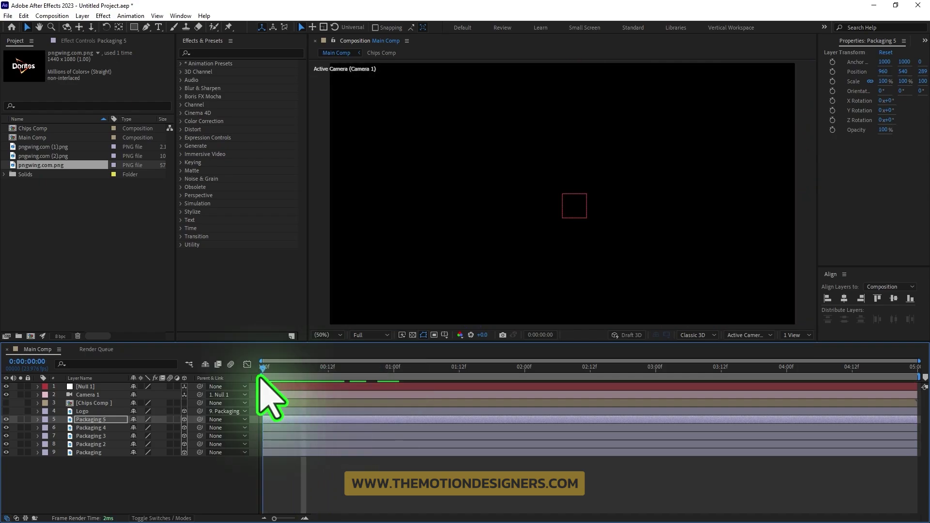
left_click_drag(261, 371, 306, 372)
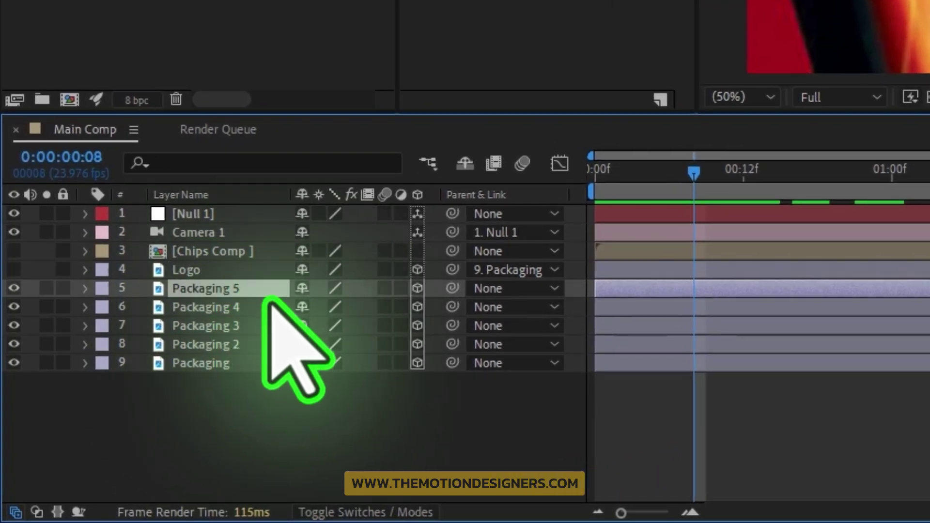
Enable motion blur on all five Packaging layers and for the composition, toggling it off and on at frame 8 to compare
left_click(221, 363, "shift")
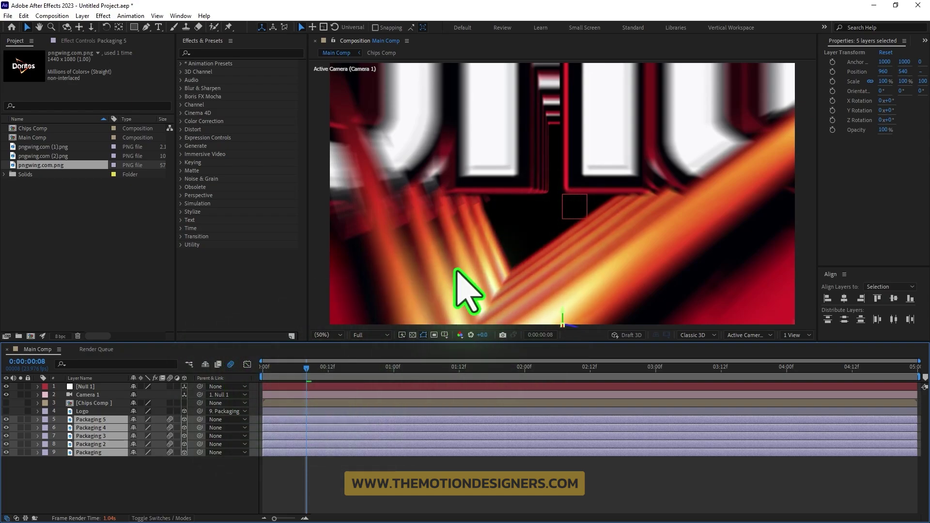
left_click(232, 365)
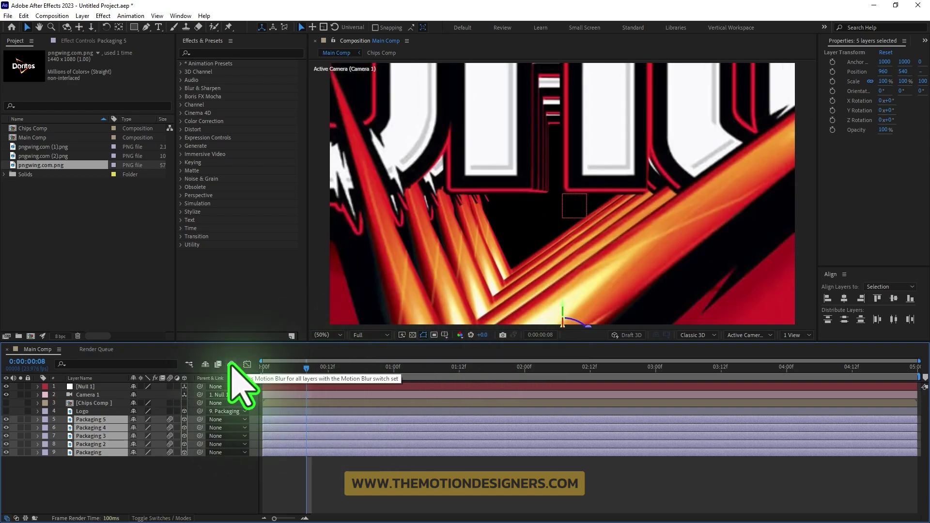
left_click(231, 364)
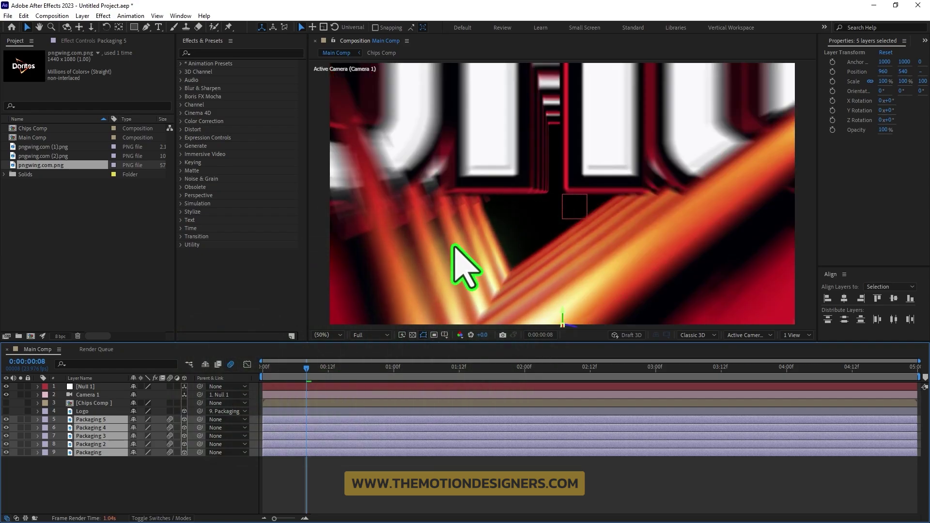
Step and scrub from the first frame to frame 8 to check the motion blur on the camera move through the layers
key("Home")
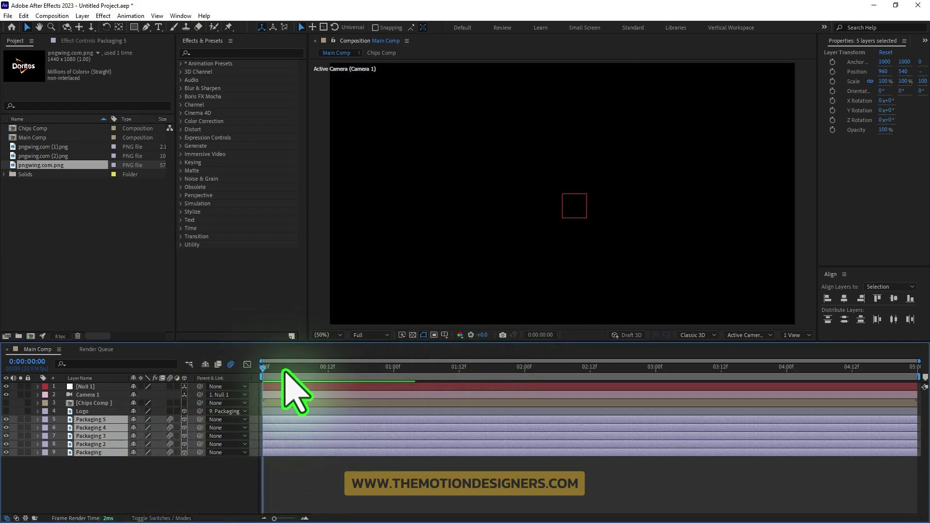
key("Page_Down")
key("Page_Down")
key("Page_Down")
key("Page_Down")
key("Page_Down")
left_click(117, 470)
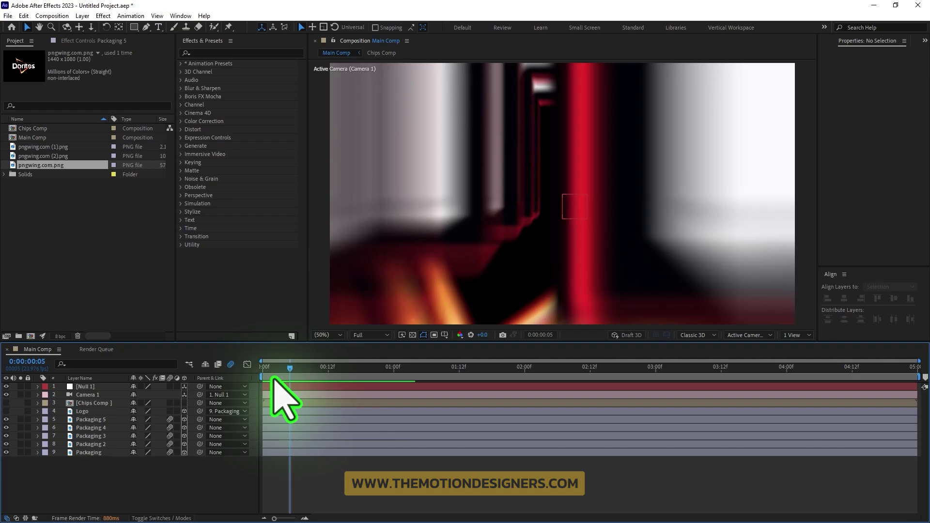
left_click_drag(265, 371, 306, 380)
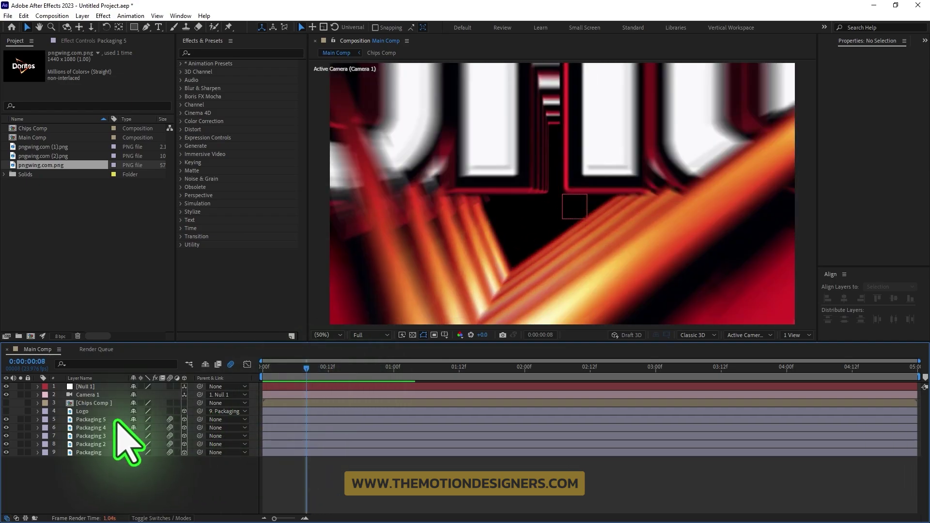
Show the Logo layer and keyframe its Opacity from 0% at frame 7 to 100% at frame 13
left_click(85, 411)
mouse_move(308, 369)
left_mouse_down()
mouse_move(338, 373)
mouse_move(323, 375)
left_mouse_up()
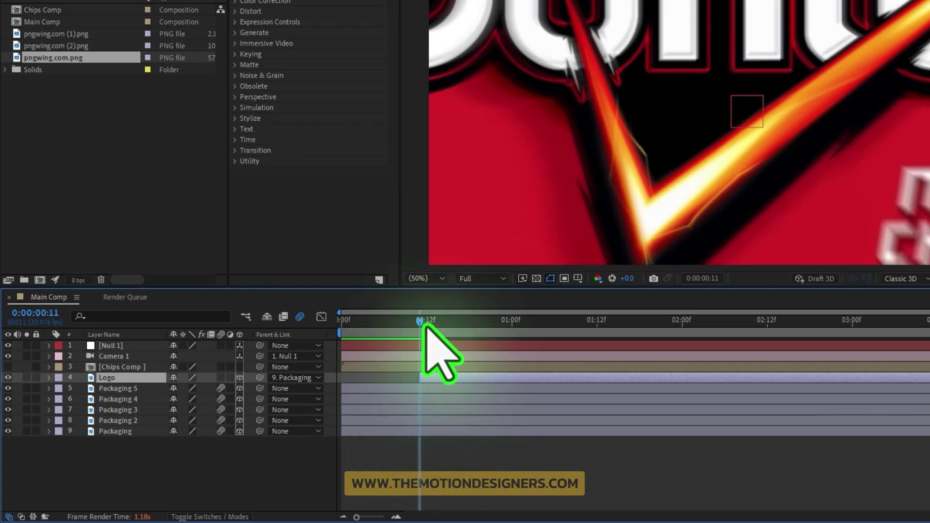
left_click_drag(422, 318, 417, 338)
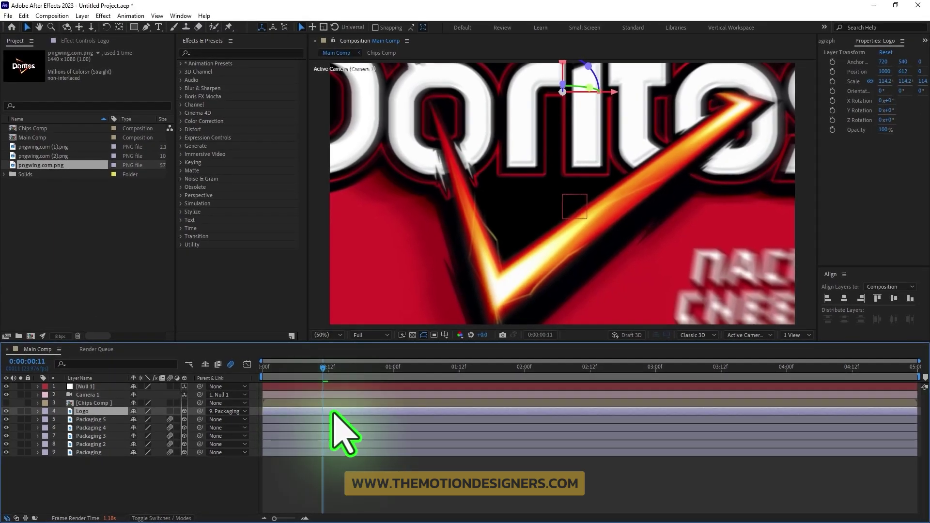
key("t")
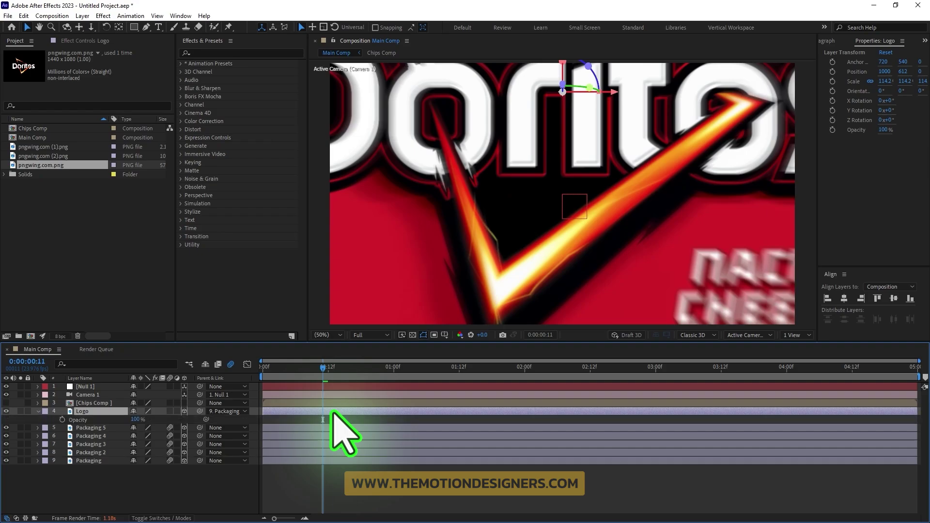
left_click(62, 419)
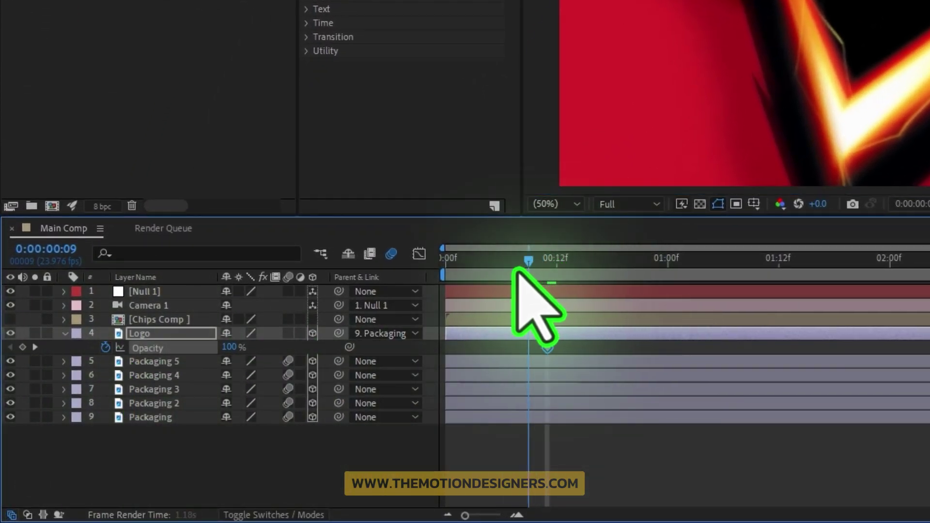
left_click_drag(516, 271, 511, 270)
left_click_drag(234, 350, 186, 350)
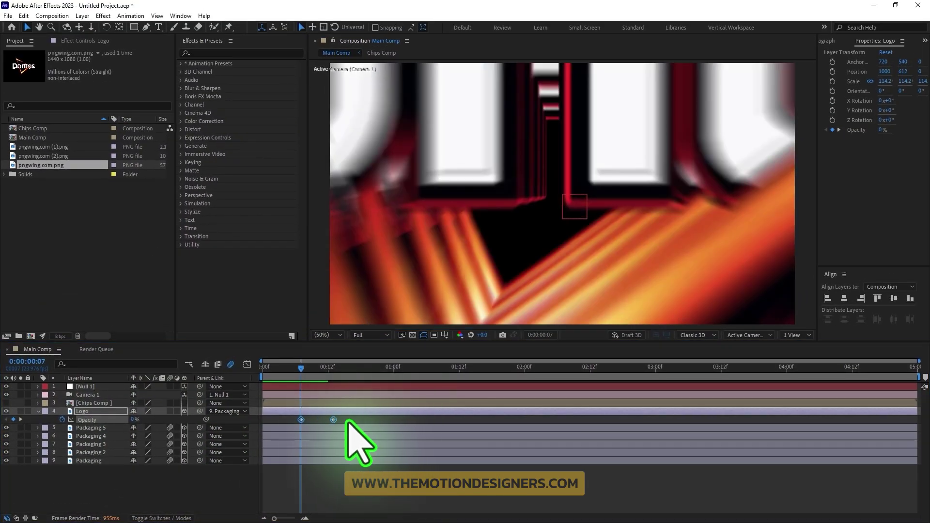
Apply Easy Ease to both Opacity keyframes of the Logo layer
left_click_drag(356, 420, 285, 423)
right_click(301, 419)
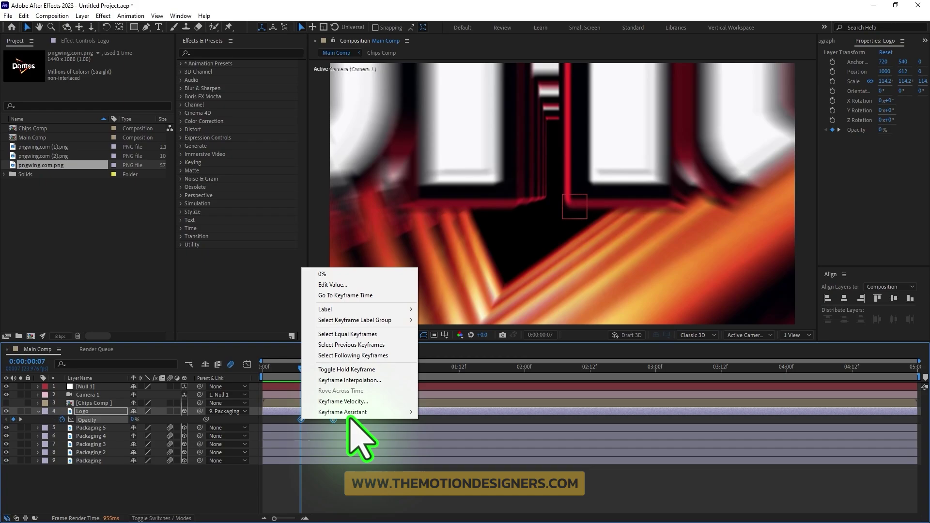
mouse_move(357, 412)
left_click(483, 444)
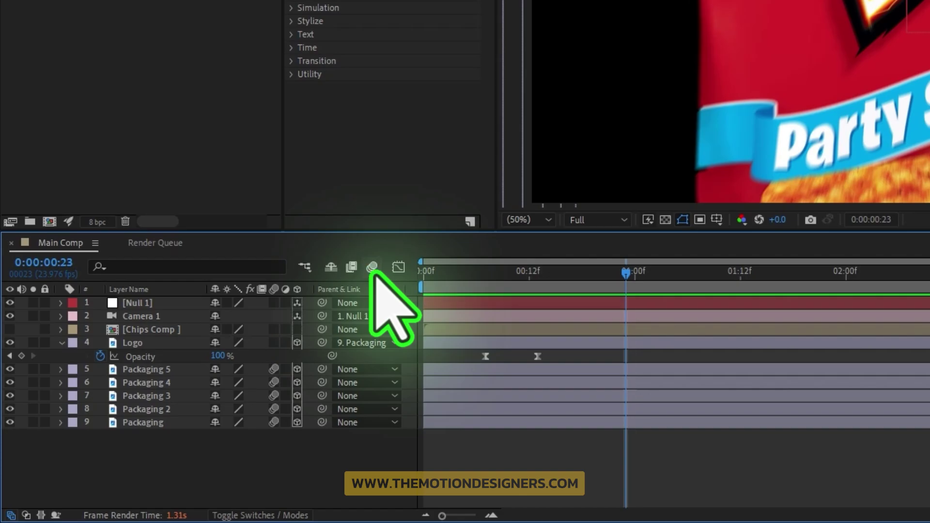
Collapse the Logo layer's properties and set the label colour of all five Packaging layers to Red
key("u")
left_click_drag(141, 453, 79, 366)
left_click(73, 370)
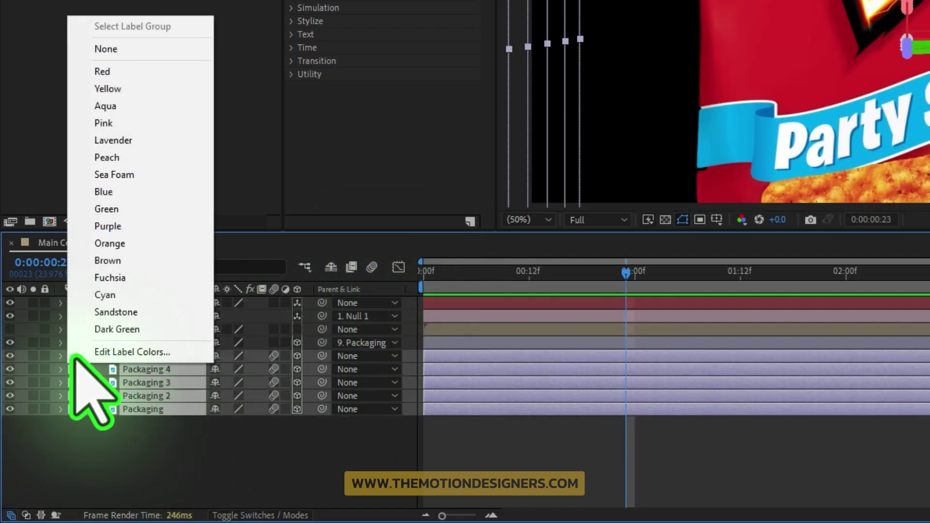
left_click(132, 90)
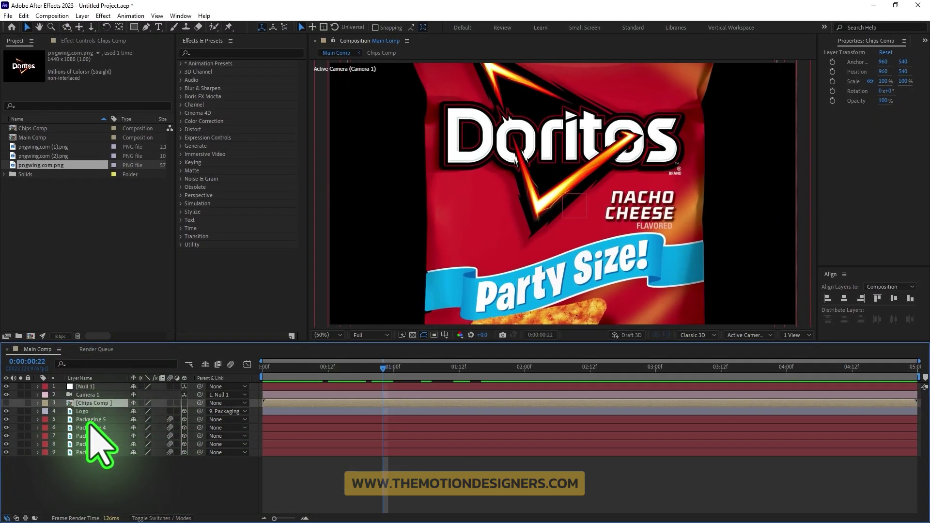
Reveal the Logo layer's Position and scrub from the opening frames to frame 17 to review the camera move
left_click(88, 411)
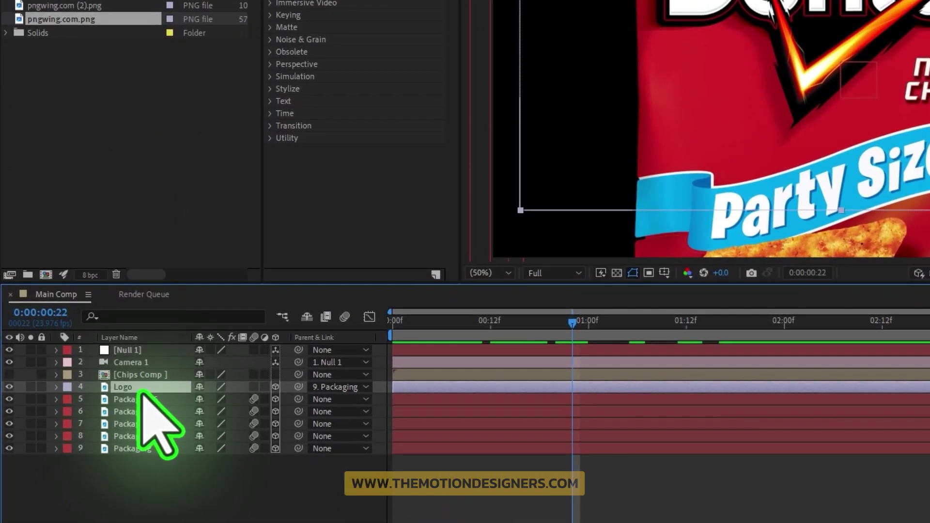
key("p")
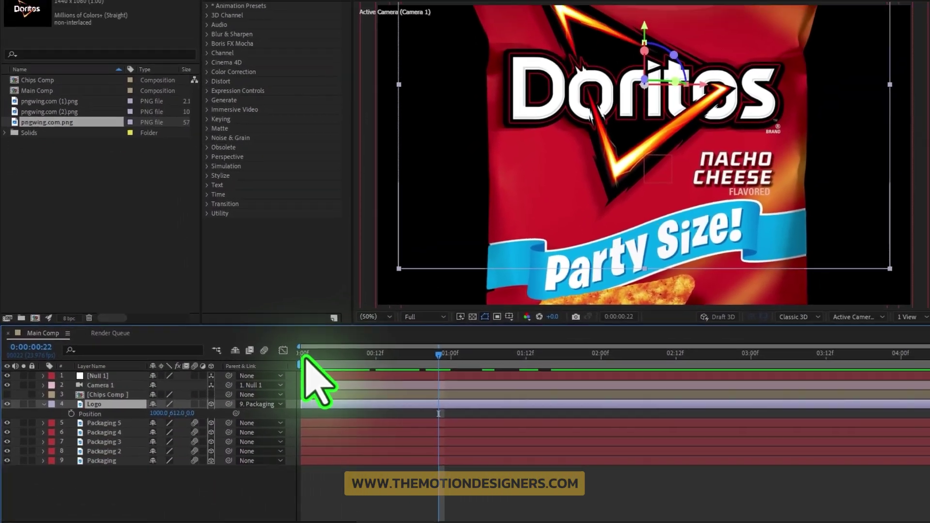
left_click(425, 320)
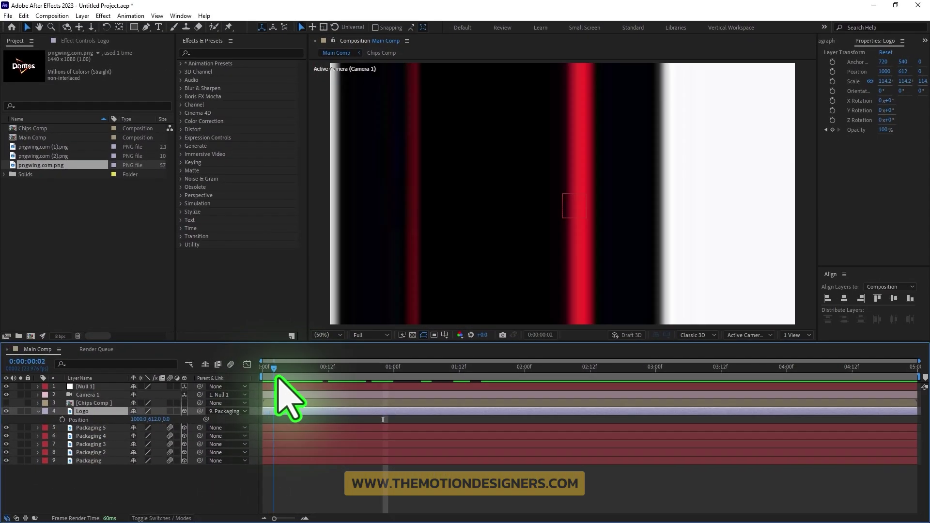
left_click_drag(294, 381, 358, 386)
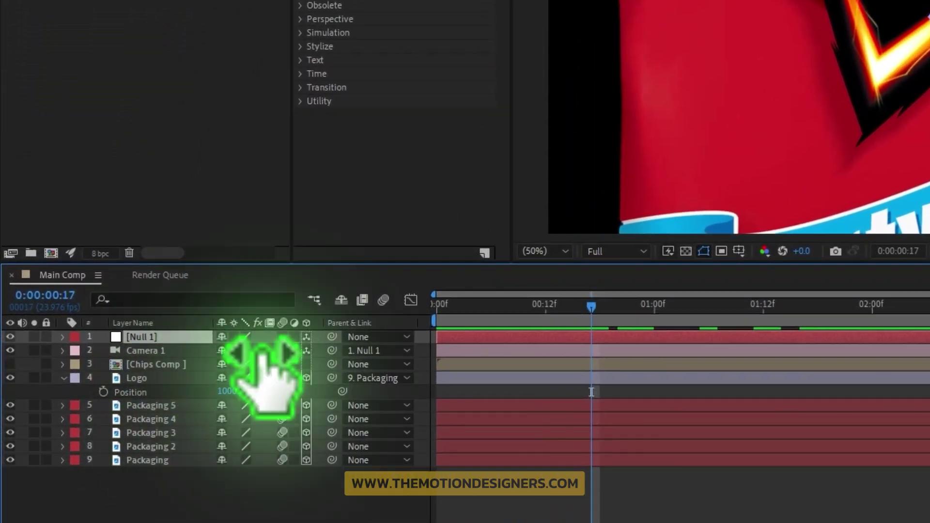
Reveal Null 1's Position and apply Easy Ease to both of its keyframes
key("p")
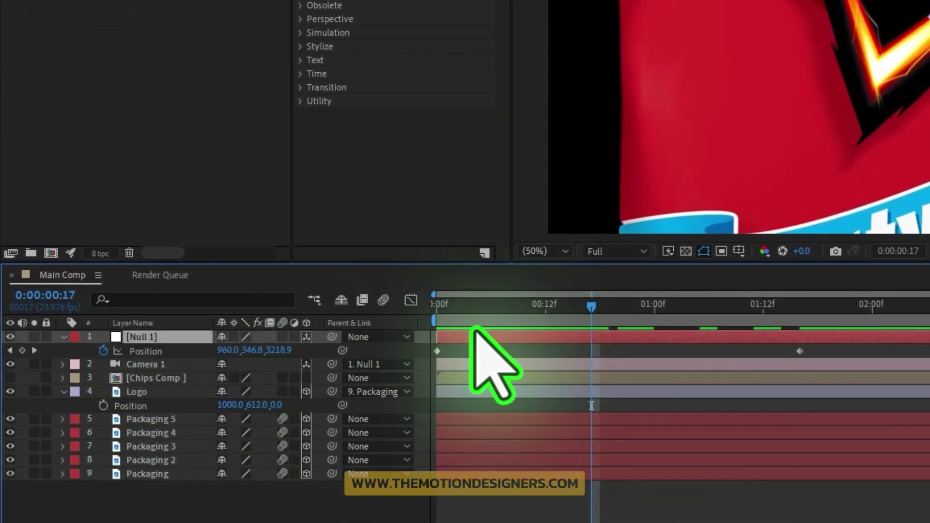
left_click_drag(834, 347, 442, 353)
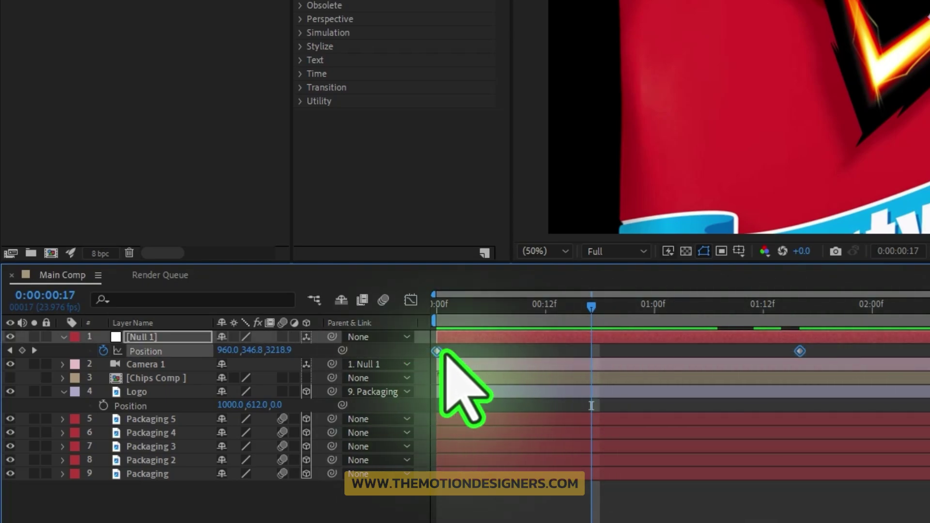
right_click(436, 352)
mouse_move(601, 341)
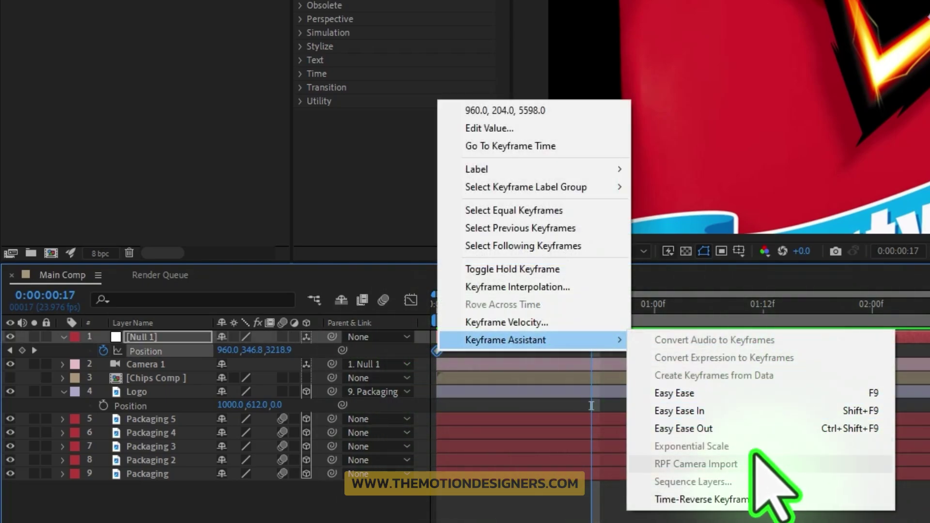
left_click(785, 393)
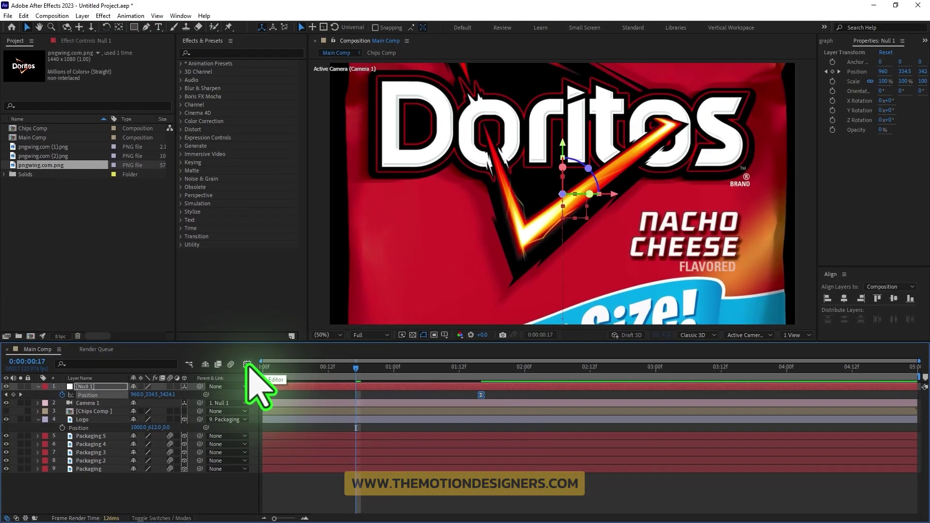
Reshape Null 1's Position speed graph so the speed peaks sharply around frame 8 and tapers off slowly toward the last keyframe
left_click(247, 364)
left_click_drag(527, 463, 260, 498)
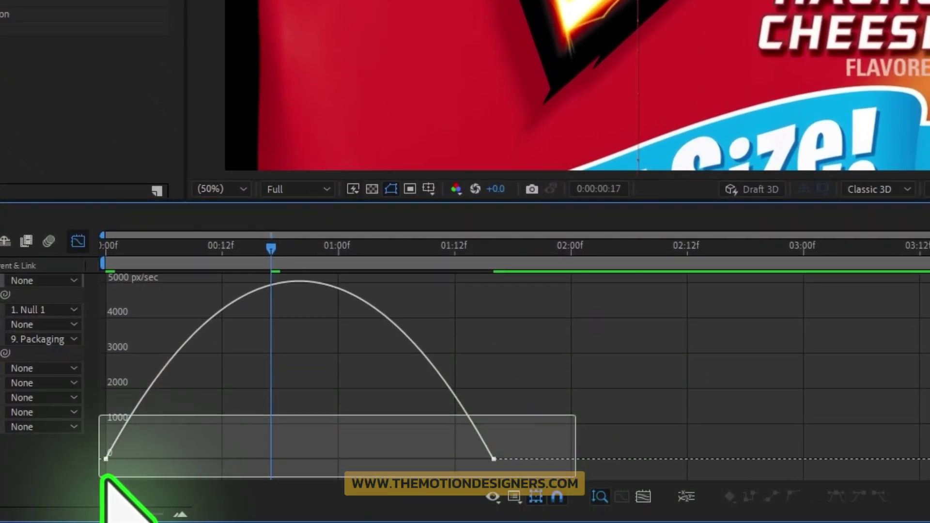
left_click_drag(101, 477, 101, 477)
left_click_drag(425, 459, 299, 459)
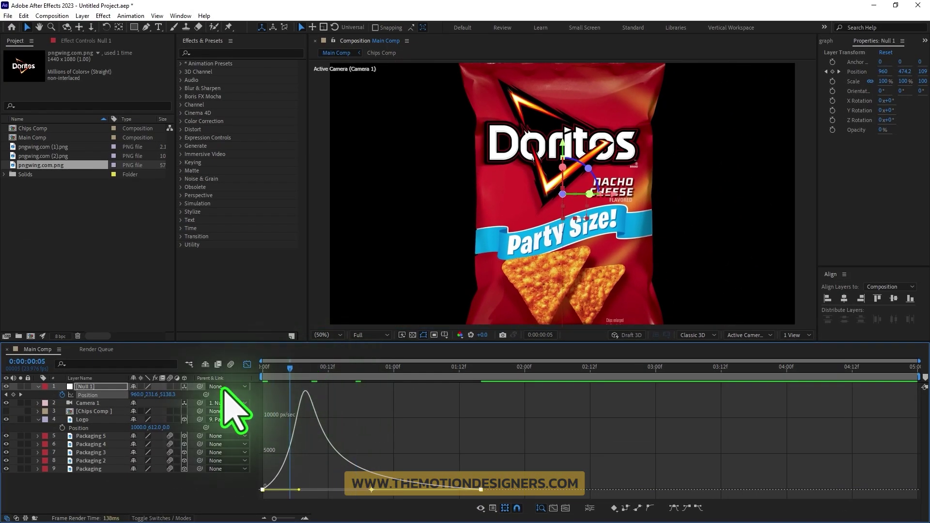
left_click(247, 364)
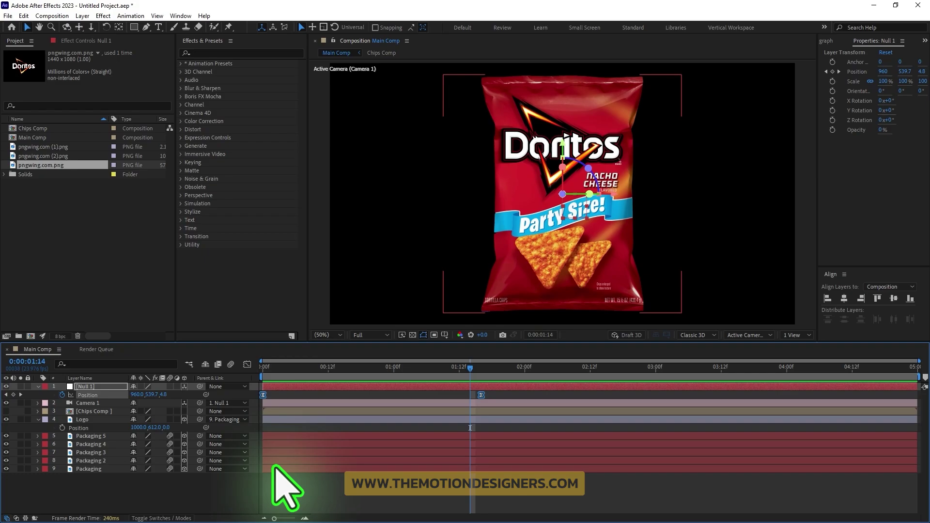
Set a Position keyframe on the Logo layer at 0:00:01:16, in line with Null 1's last Position keyframe
left_click(90, 419)
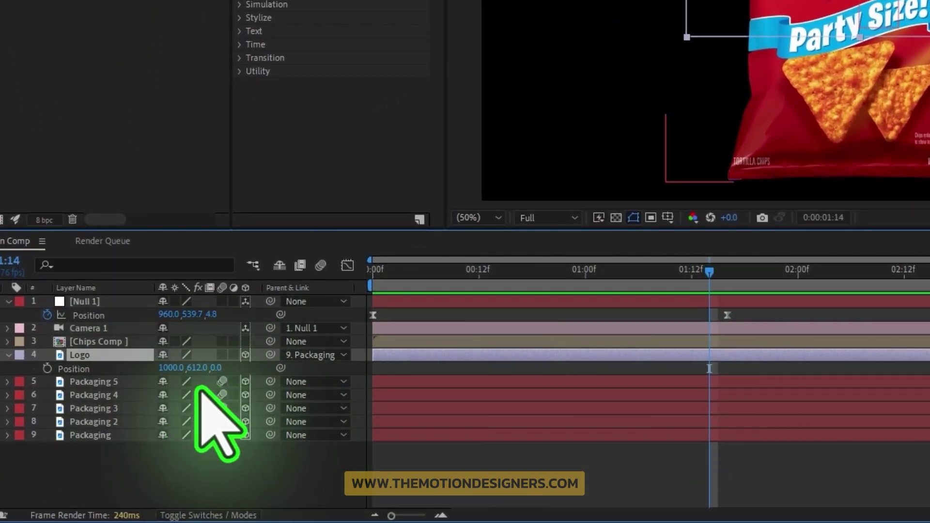
left_click_drag(710, 272, 728, 272)
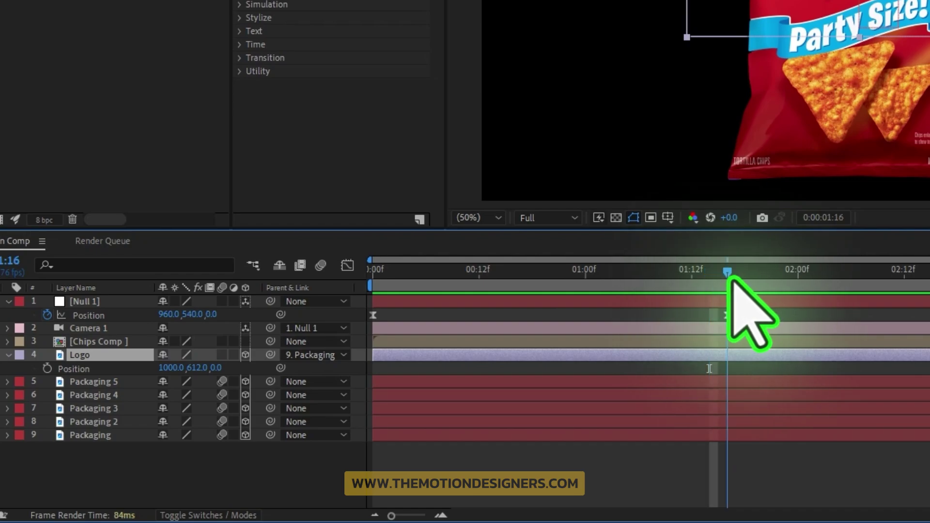
left_click(727, 315)
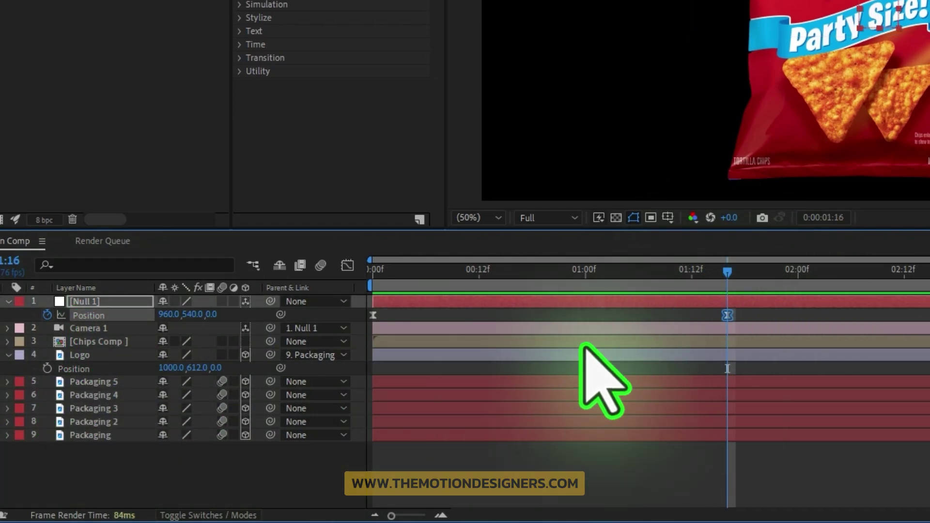
left_click(82, 356)
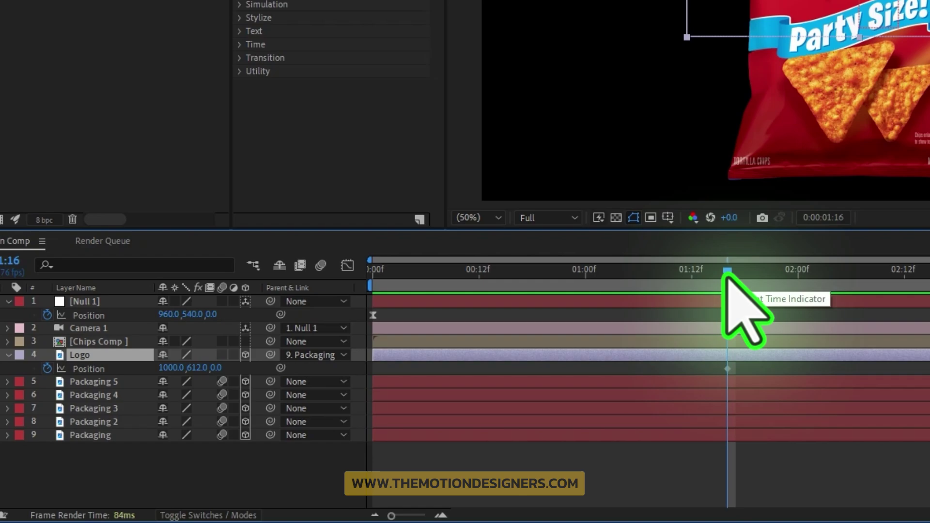
Add a Logo Position keyframe at 0:00:01:06 and bring the logo forward and down to 1000, 764, -1915
key("shift+Page_Up")
key("alt+shift+p")
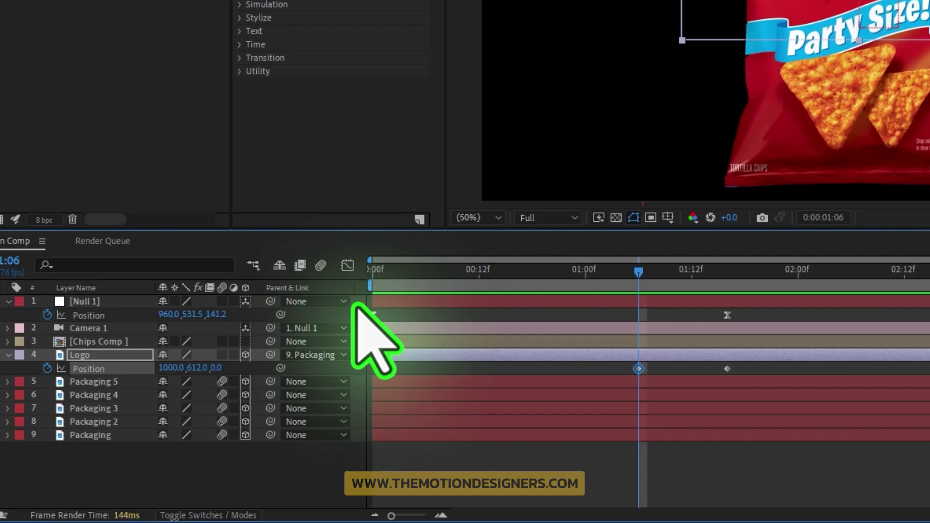
left_click_drag(220, 369, 0, 370)
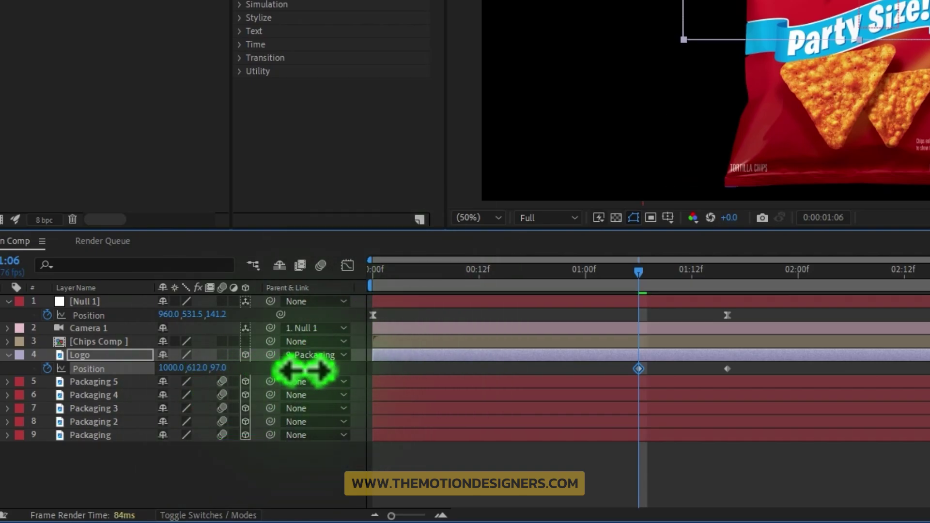
left_click_drag(169, 428, 106, 428)
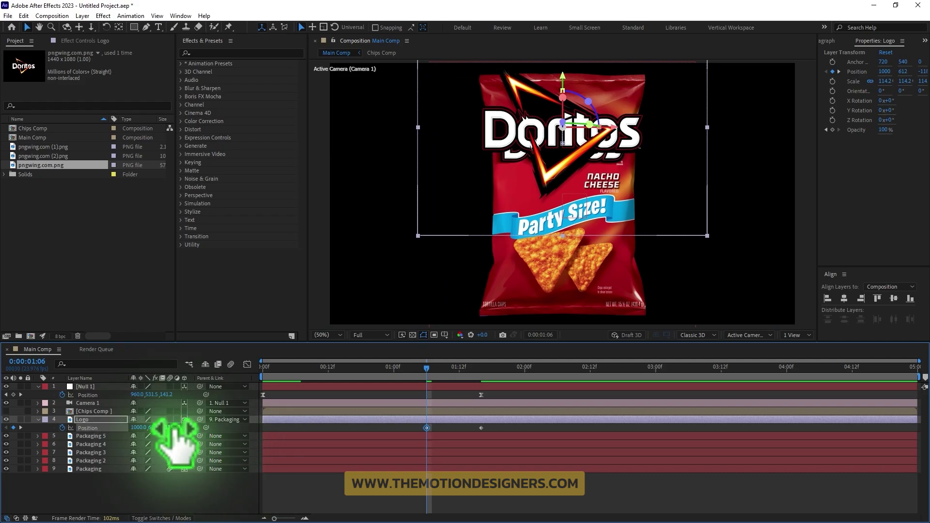
left_click_drag(167, 428, 5, 427)
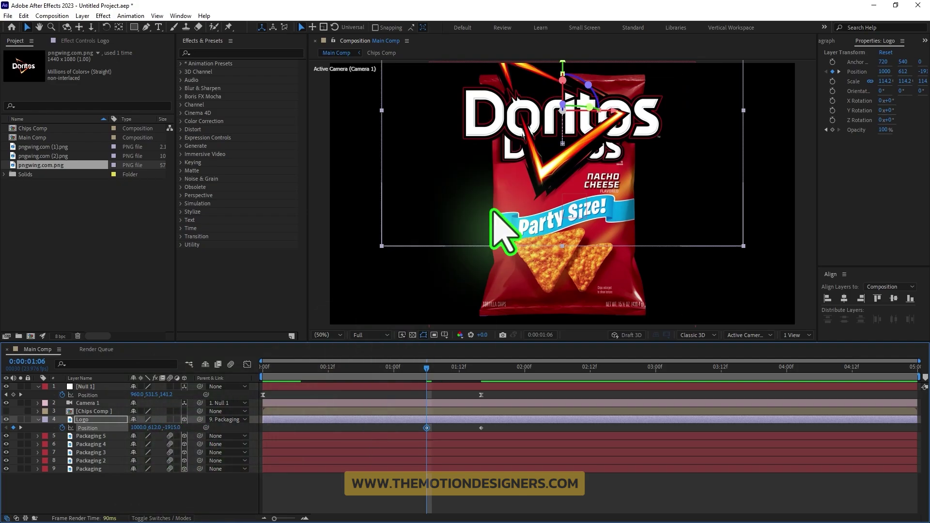
mouse_move(612, 150)
left_mouse_down()
mouse_move(595, 142)
mouse_move(602, 161)
left_mouse_up()
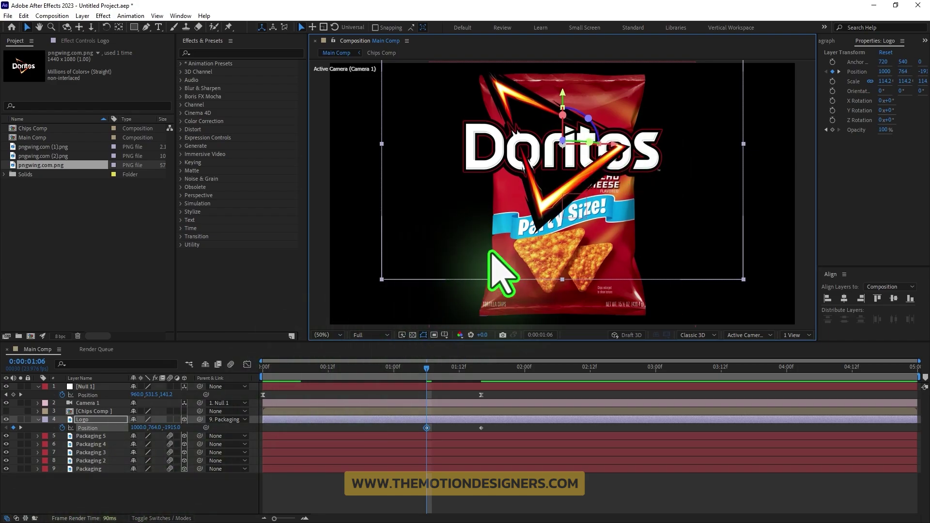
Pull the logo still closer to the camera at 0:00:01:06 and lower it slightly over the bag
key("comma")
key("comma")
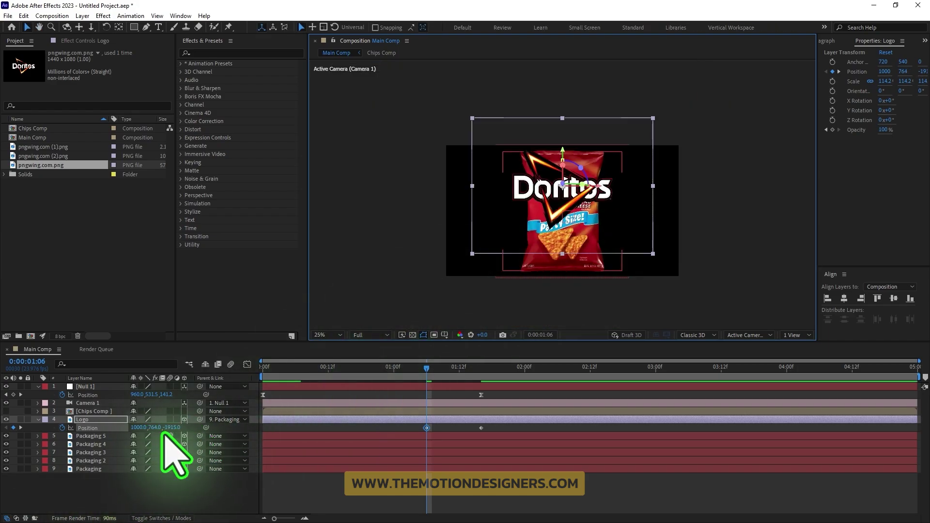
left_click_drag(181, 429, 170, 429)
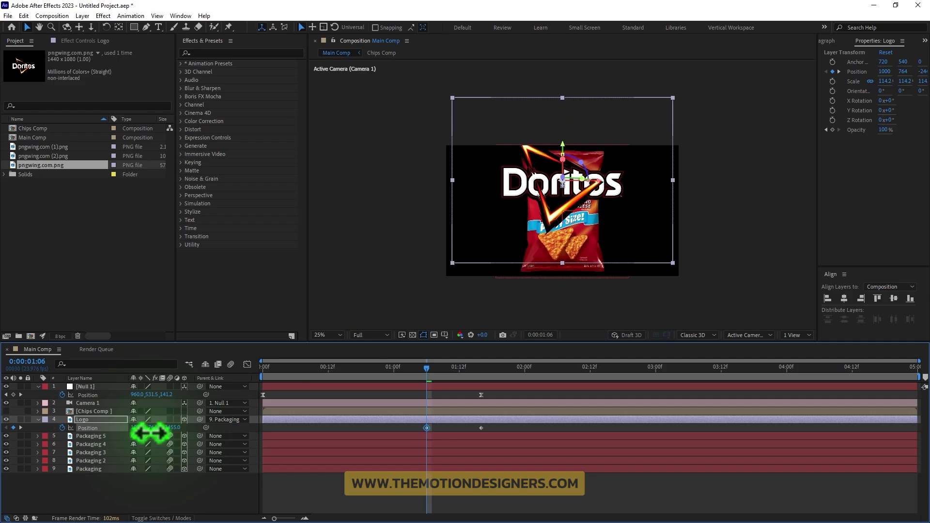
left_click_drag(592, 192, 595, 202)
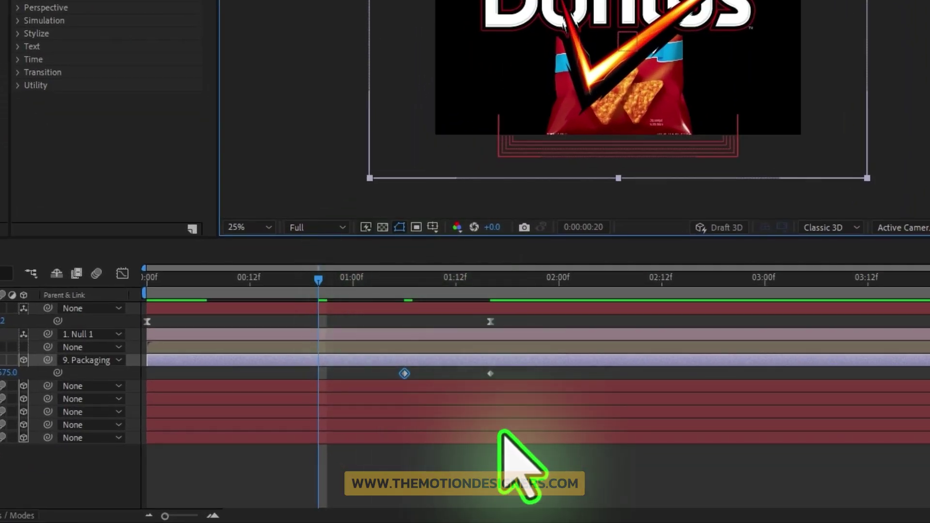
Copy the Logo's last Position keyframe to 0:00:00:20 and preview the logo's move out and back
left_click(490, 373)
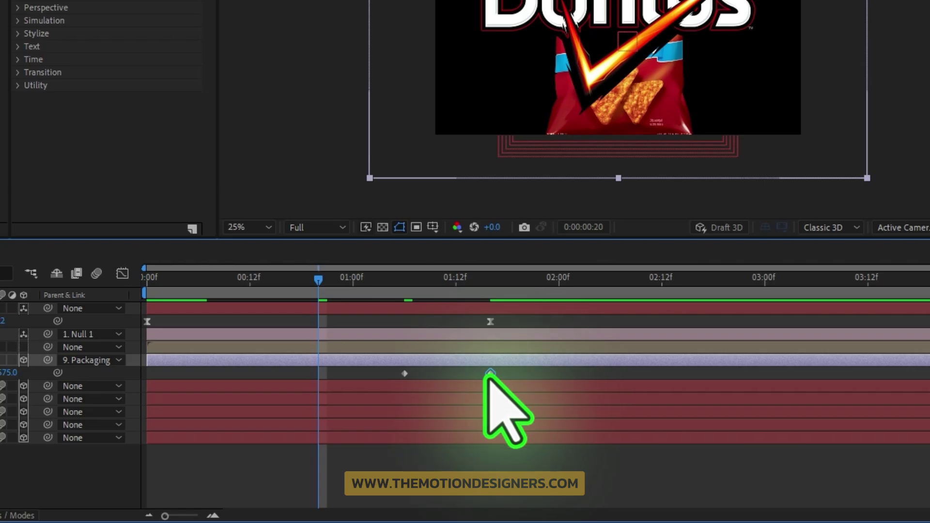
key("ctrl+c")
key("ctrl+v")
key("space")
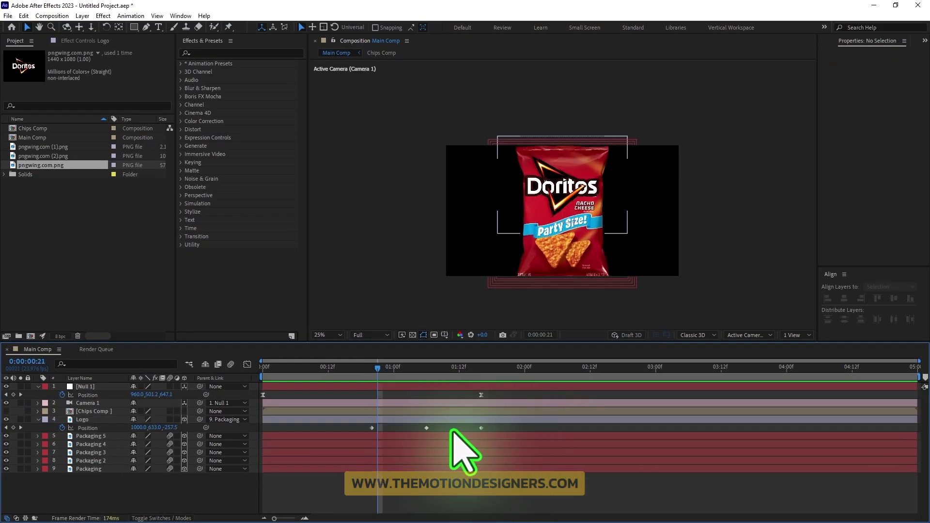
Apply Easy Ease to all three of the Logo layer's Position keyframes
left_click_drag(497, 426, 355, 430)
right_click(366, 428)
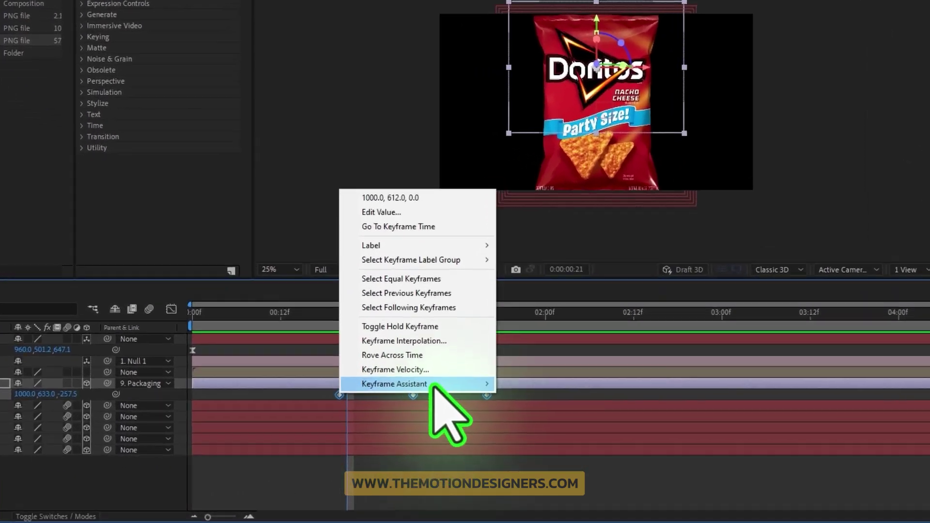
mouse_move(448, 424)
left_click(593, 408)
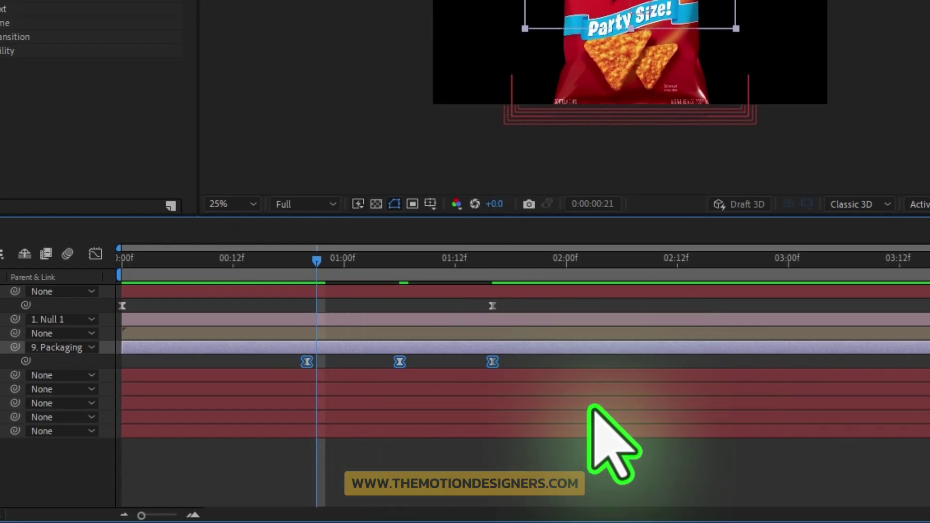
Reshape the Logo's Position speed graph with long easing around the middle keyframe and sharp peaks near the outer ones, and preview it
left_click(95, 254)
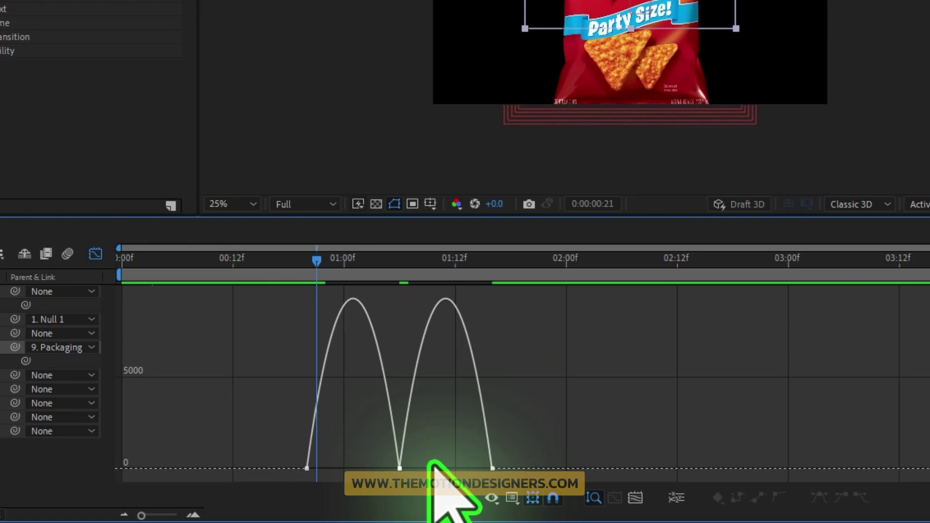
left_click_drag(430, 456, 368, 479)
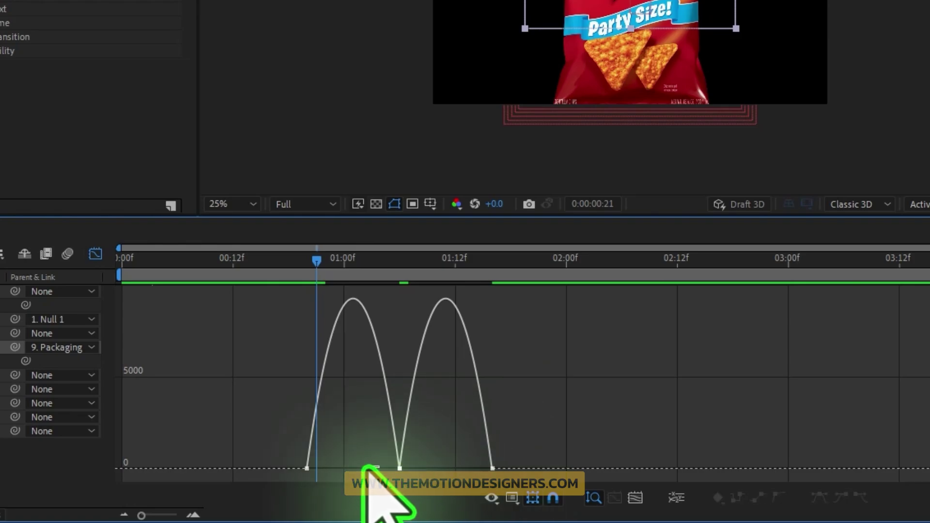
left_click(400, 469)
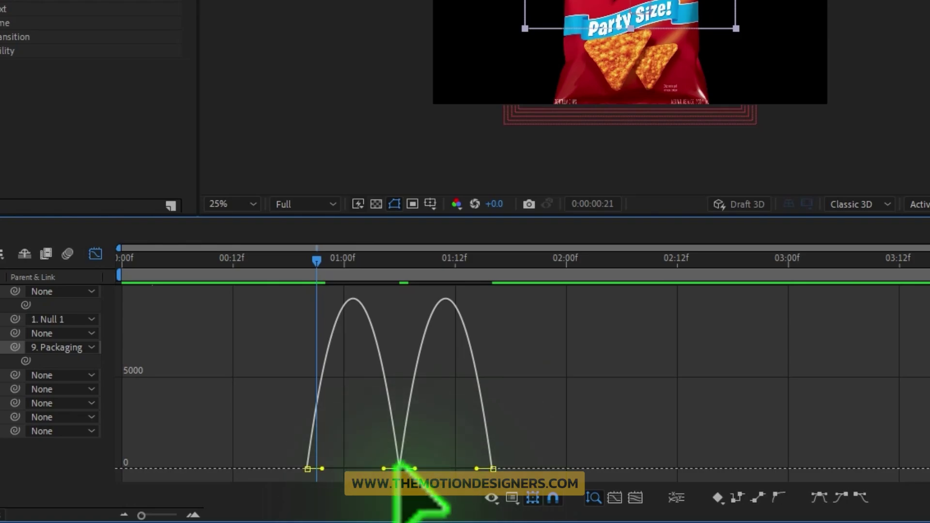
left_click(413, 448)
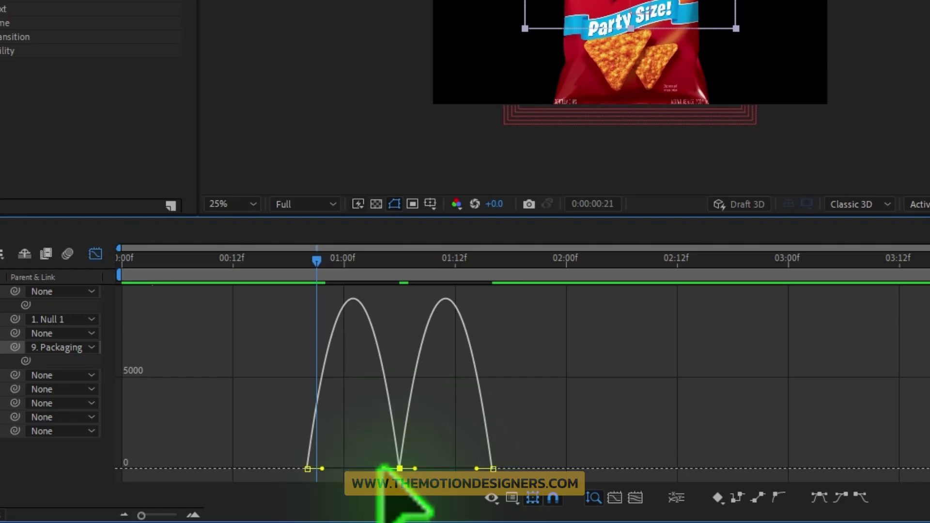
left_click_drag(383, 468, 454, 469)
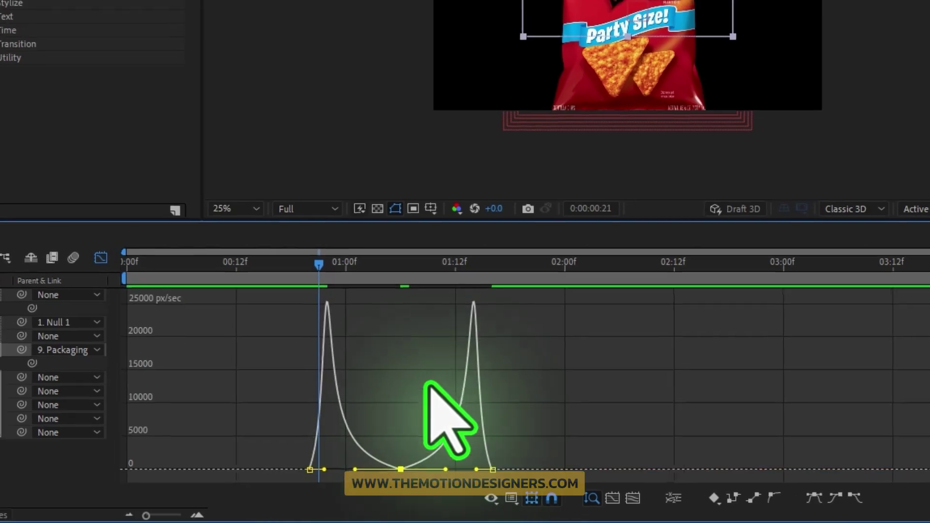
key("space")
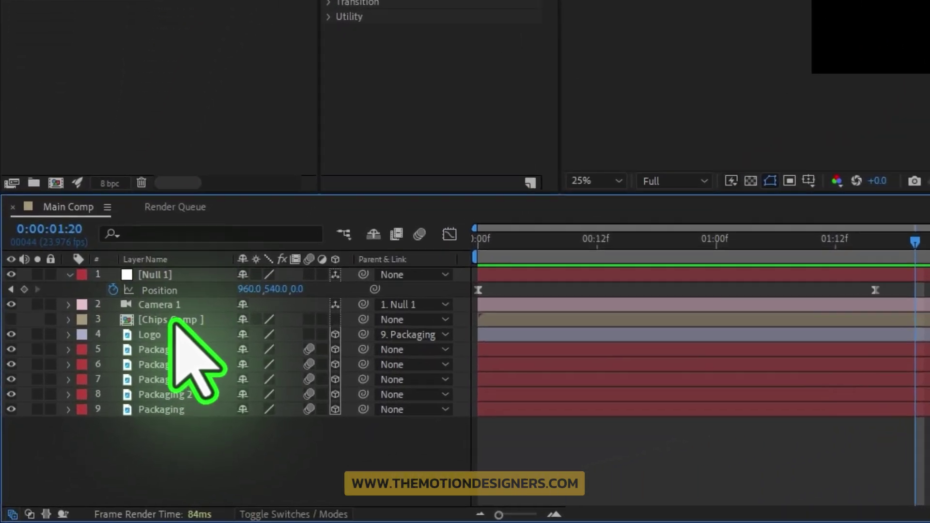
Open the nested Chips Comp from its layer in Main Comp
left_click(100, 411)
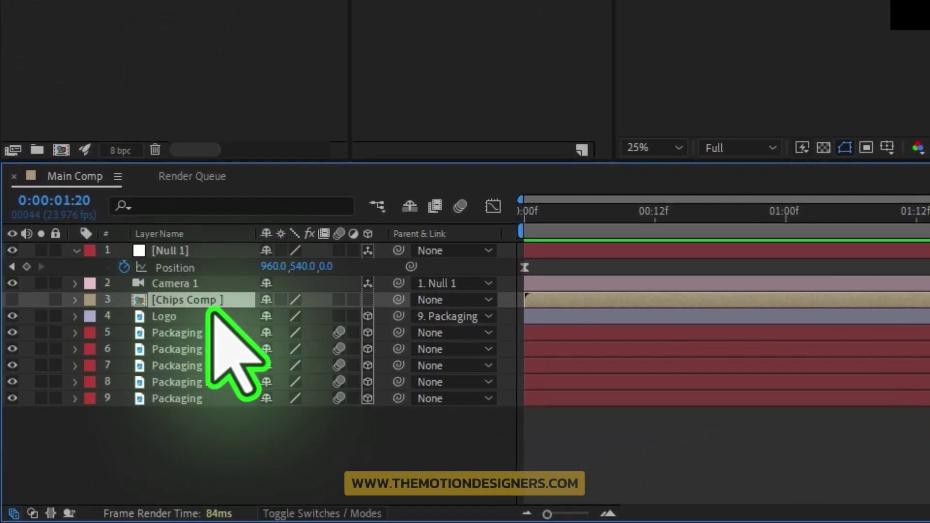
double_click(183, 300)
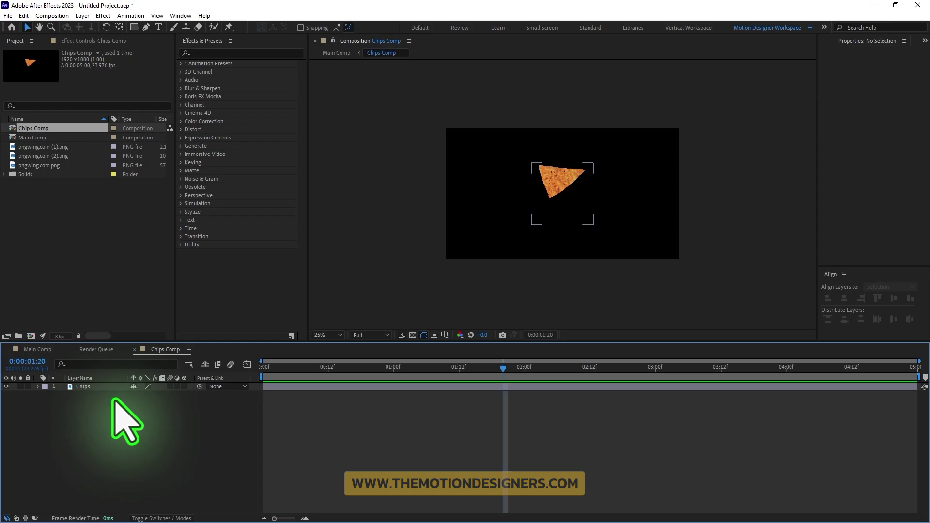
left_click(112, 399)
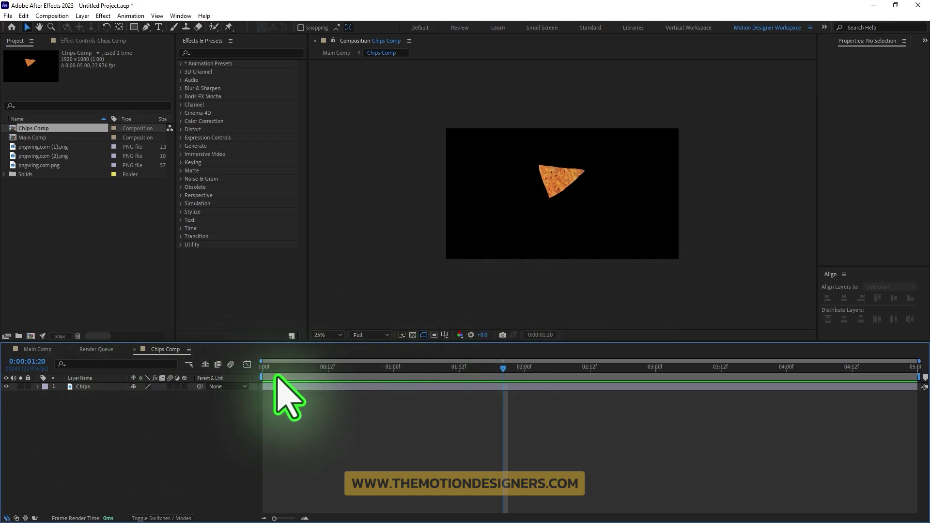
Pre-compose the Chips layer as "Chips", moving all attributes into the new composition
left_click(82, 387)
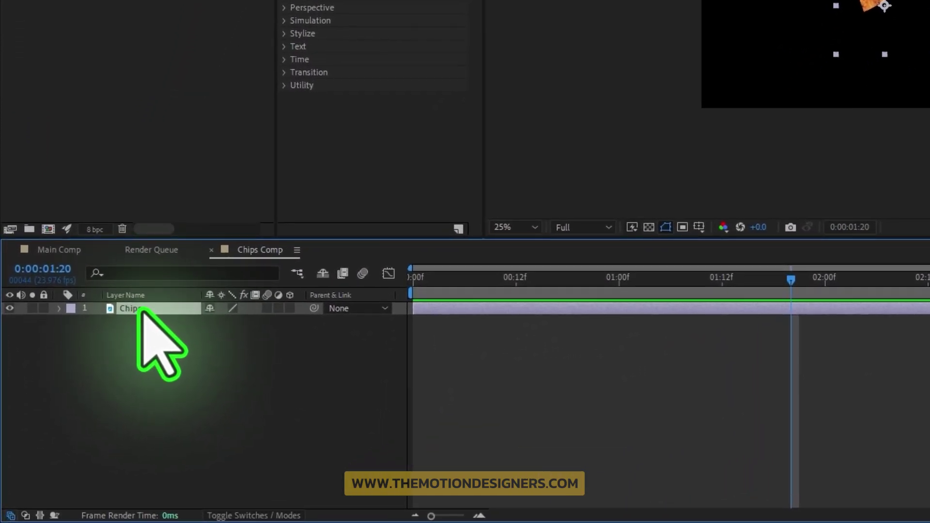
right_click(142, 307)
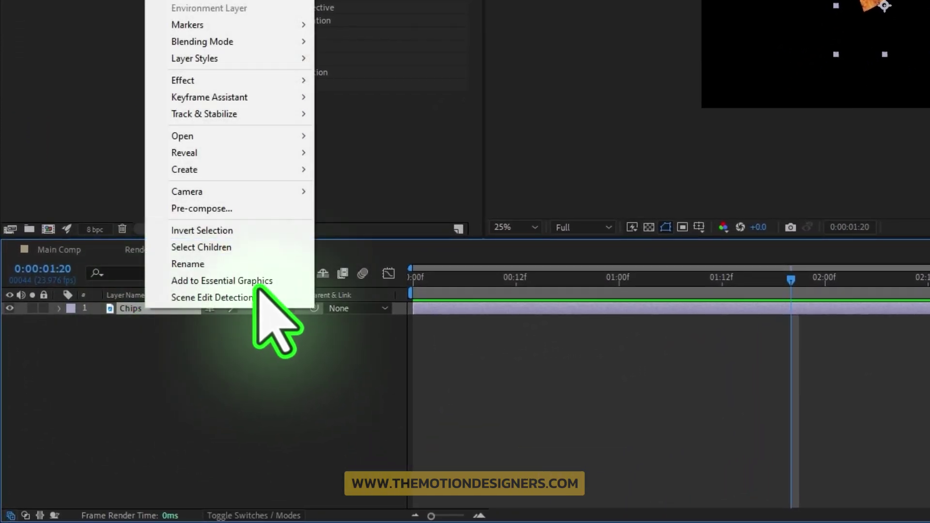
left_click(235, 208)
left_click(512, 158)
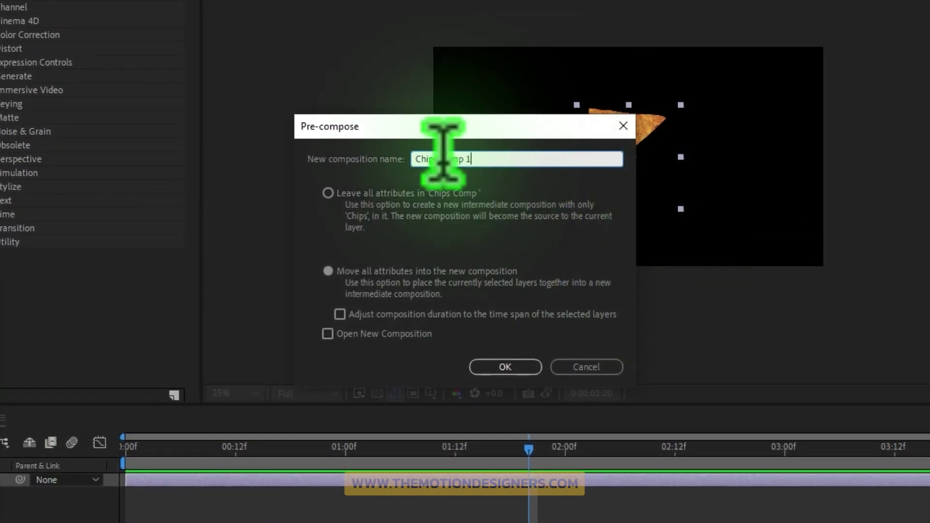
left_click_drag(443, 156, 523, 160)
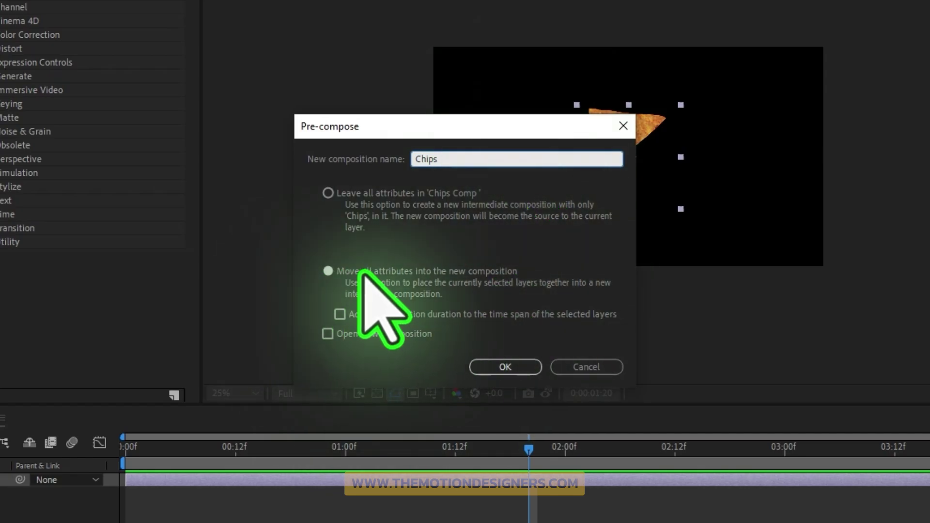
left_click(499, 364)
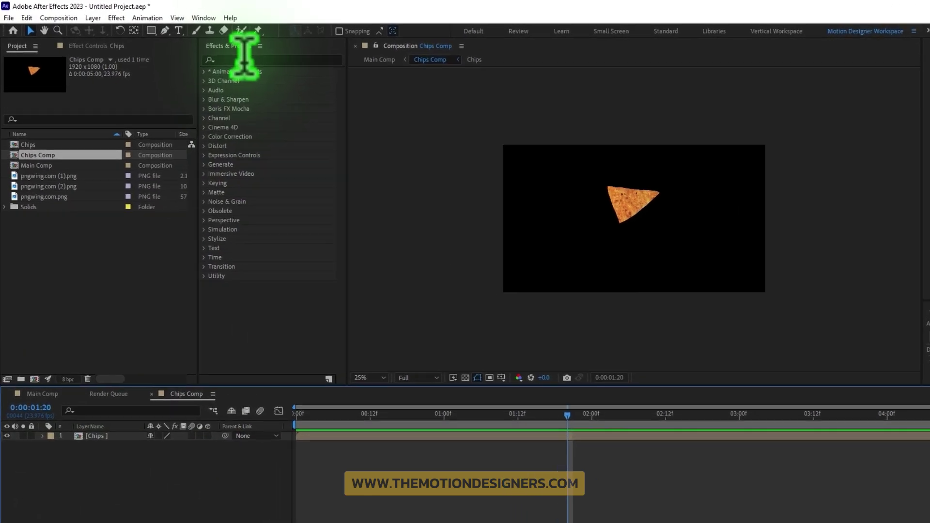
Apply the Shatter effect to the Chips layer and set its View to Rendered
left_click(217, 52)
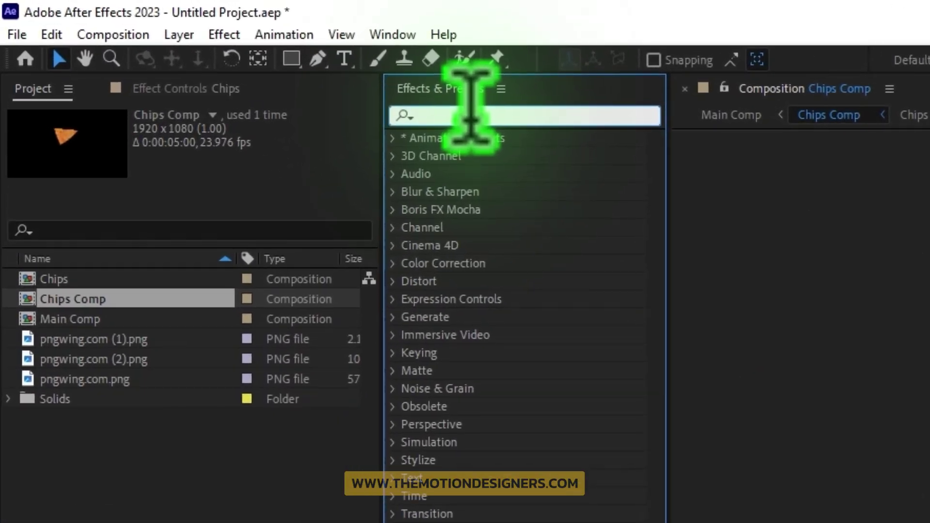
type("shatter")
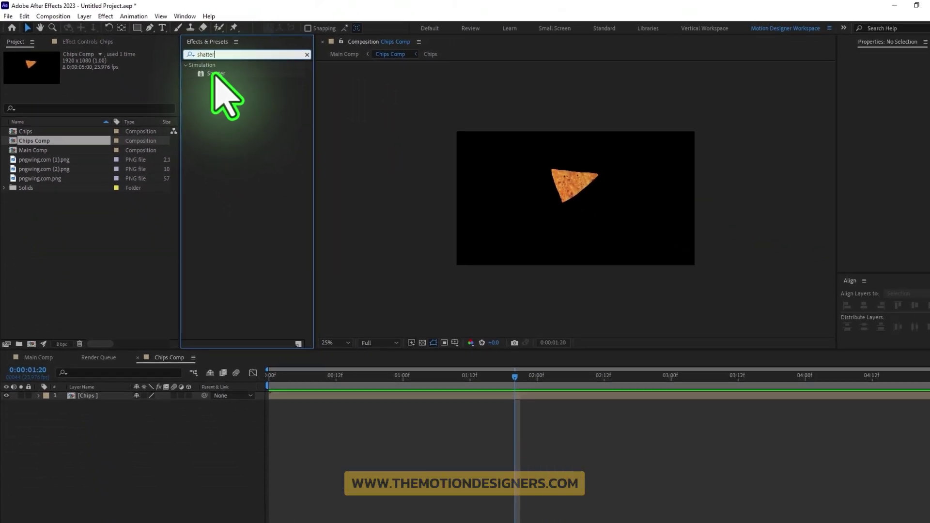
left_click_drag(458, 155, 569, 199)
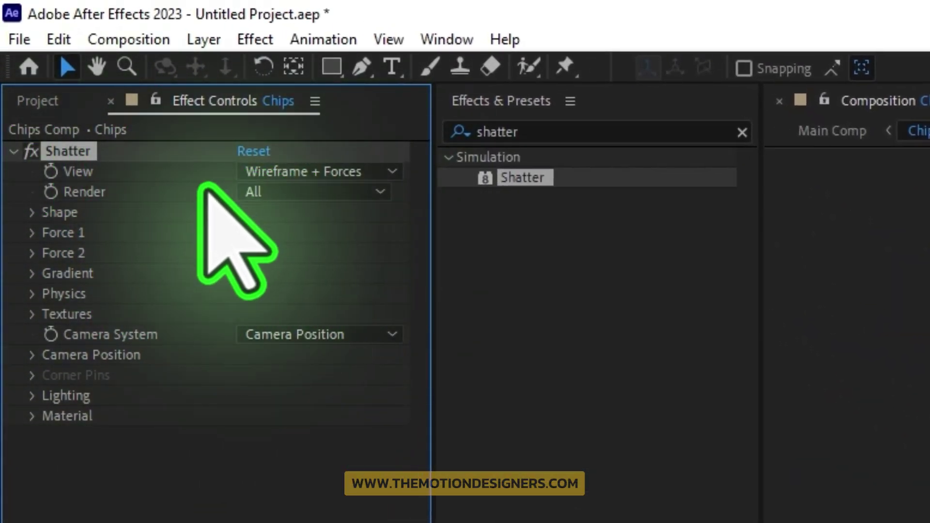
left_click(302, 170)
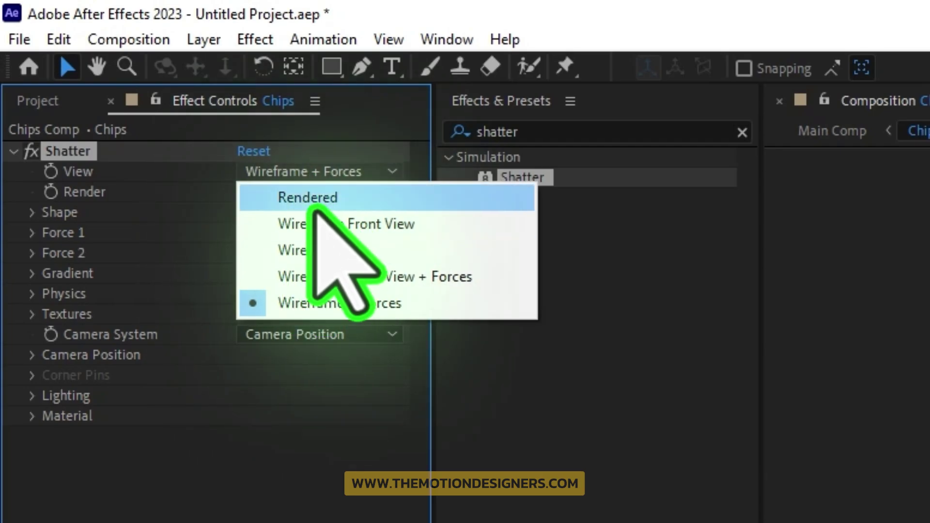
left_click(271, 199)
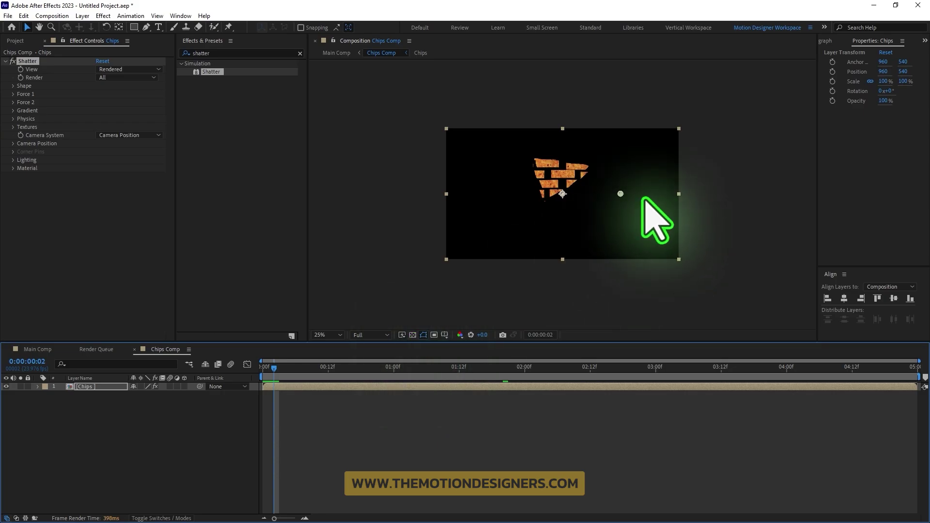
Set the Shatter effect's Shape pattern to Glass
left_click(327, 335)
left_click(343, 344)
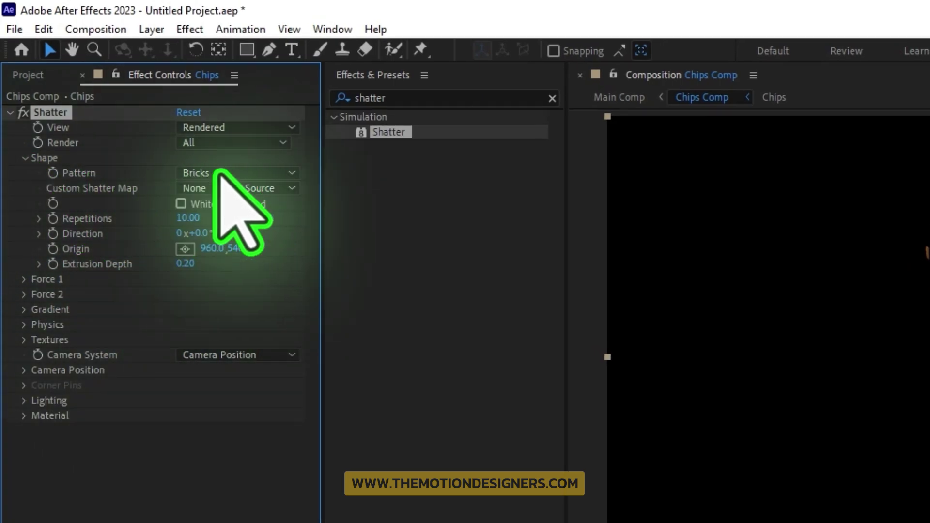
left_click(266, 173)
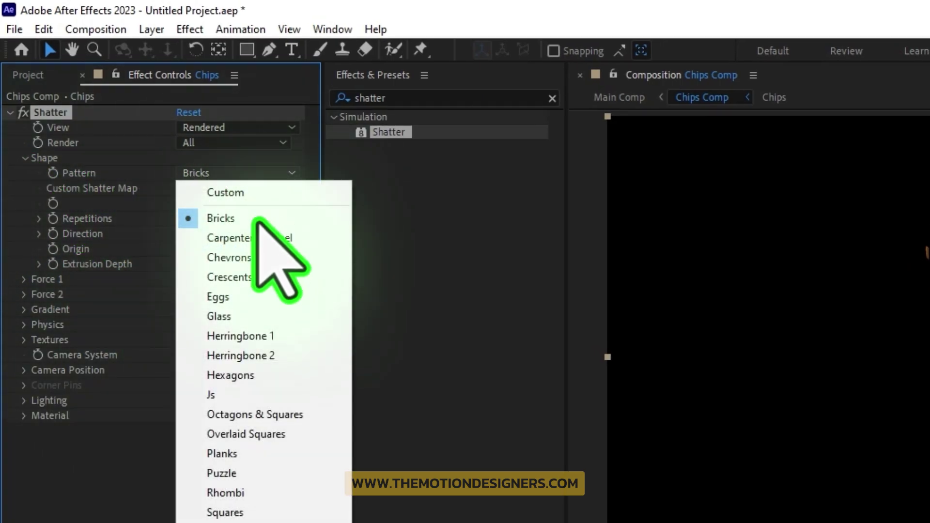
left_click(264, 316)
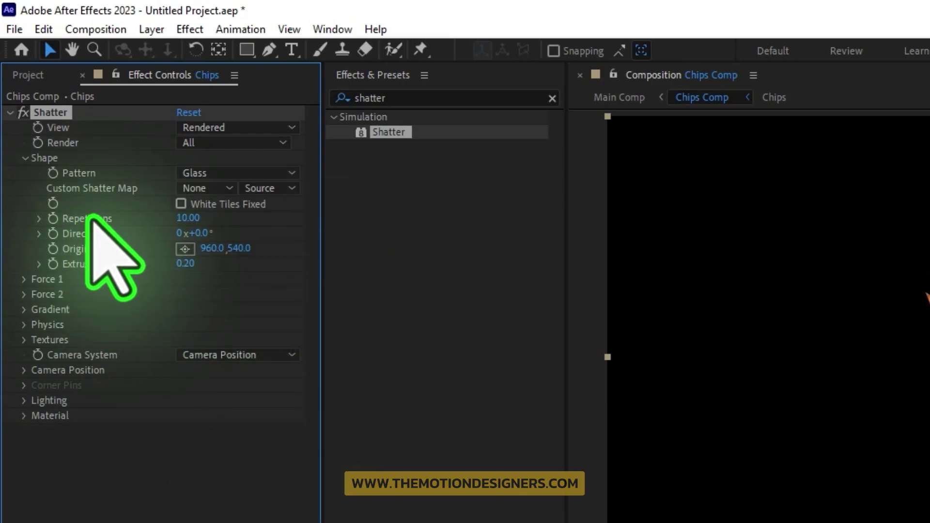
Set the Shatter Repetitions to 50 and the Extrusion Depth to 0.02
left_click(189, 218)
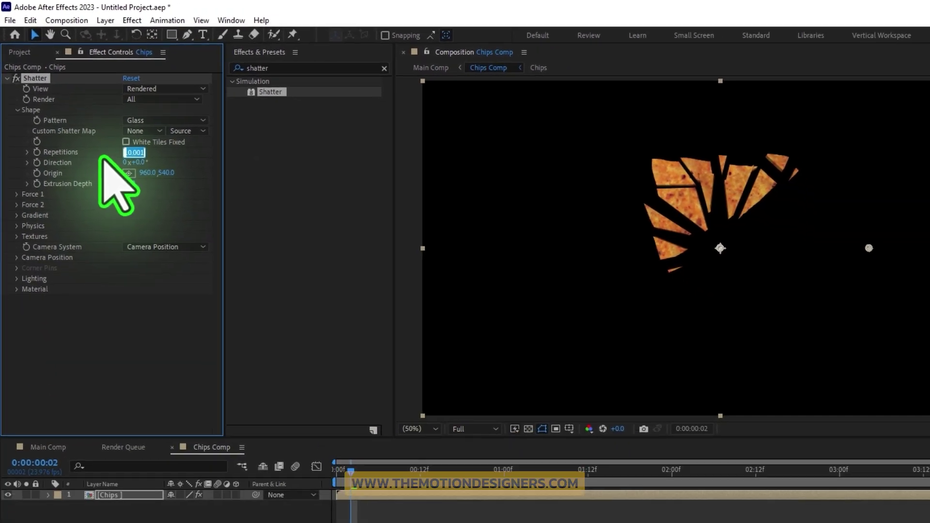
type("5")
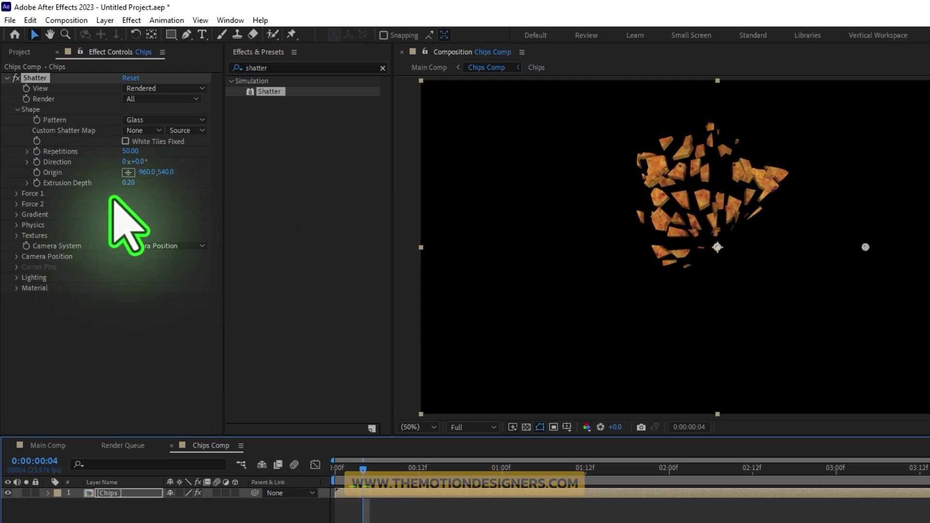
left_click(129, 183)
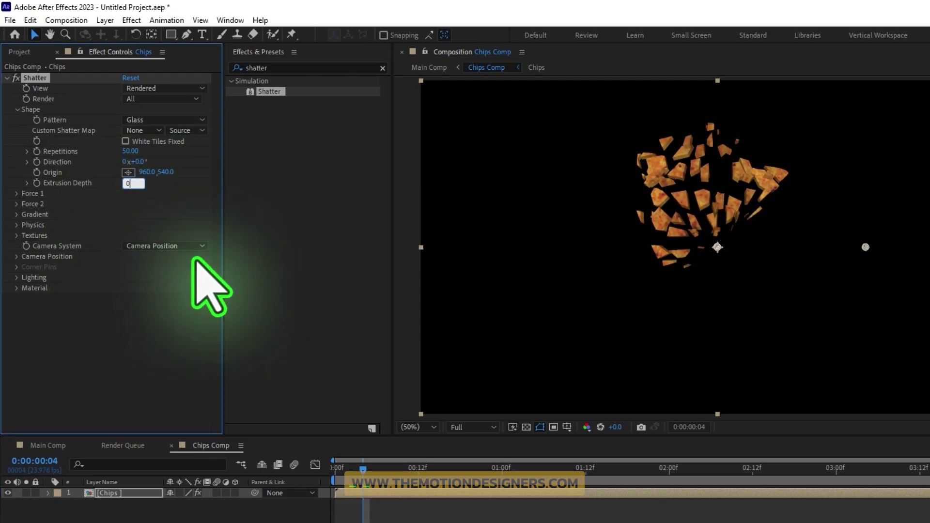
type("0.02")
key("Return")
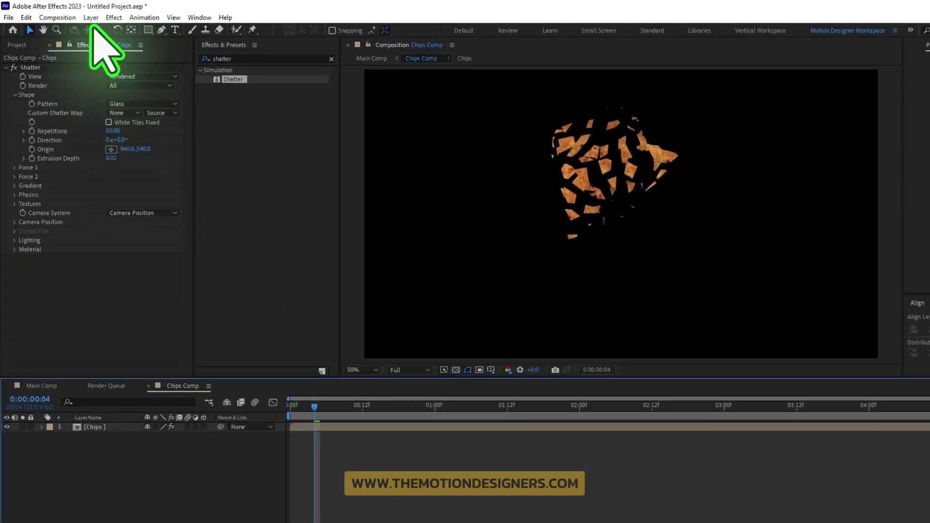
Create a white 1920 x 1080 px solid named "Mask" in Chips Comp
left_click(83, 15)
mouse_move(184, 49)
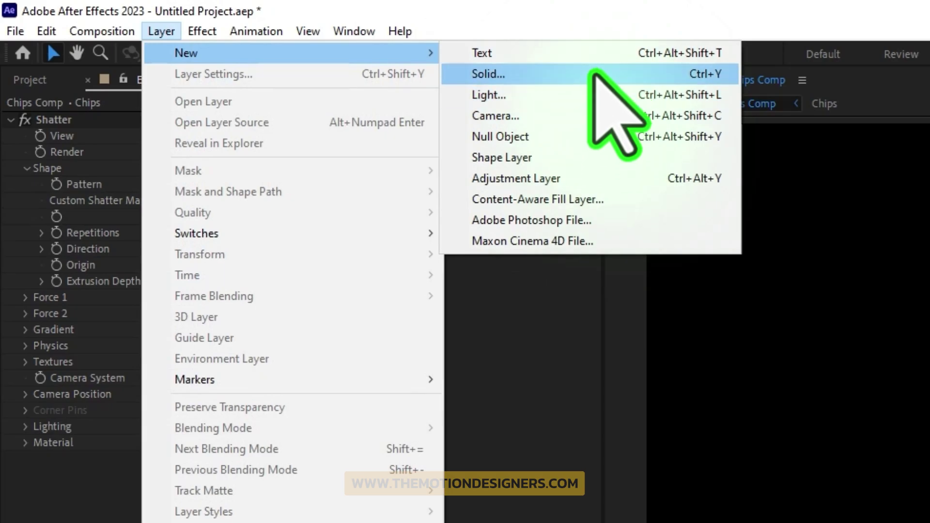
left_click(590, 74)
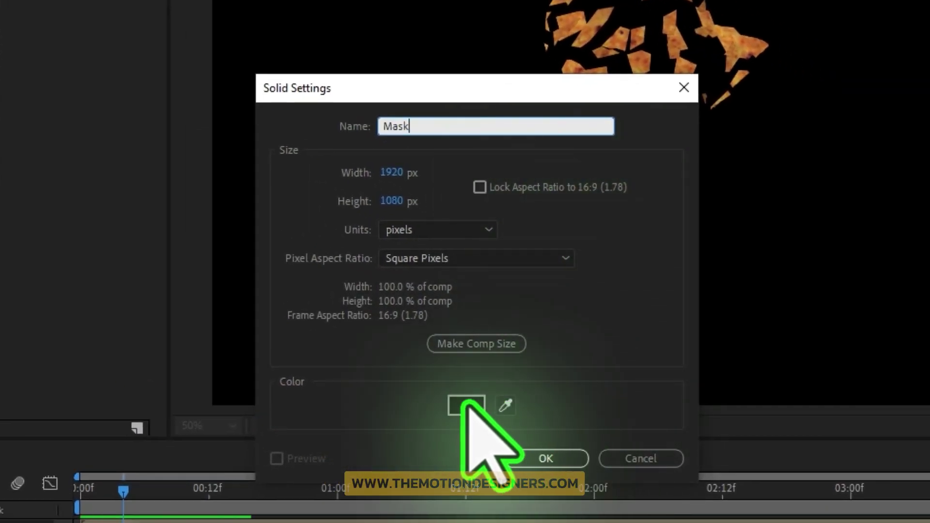
left_click(466, 405)
left_click(913, 339)
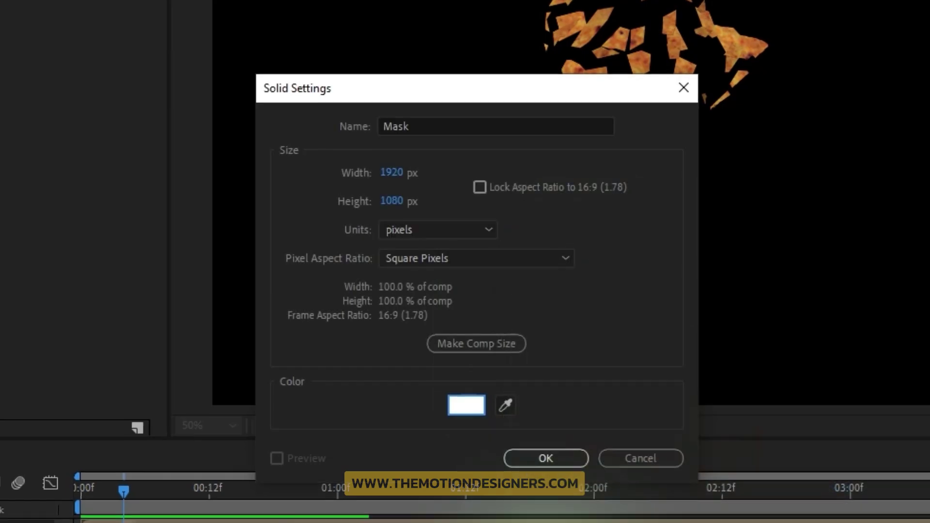
left_click(544, 457)
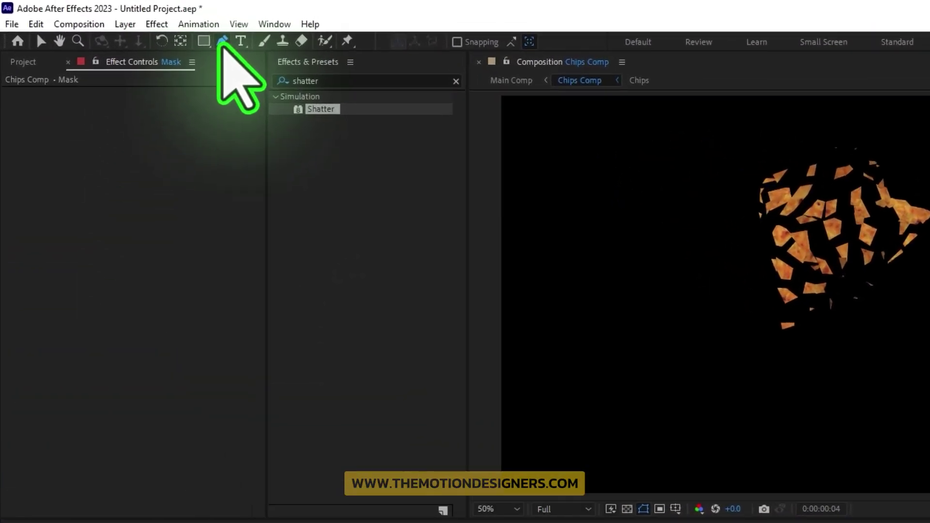
Start a Pen mask on the Mask solid at the first frame, tracing a jagged break line from above the chip down through its middle
left_click(146, 27)
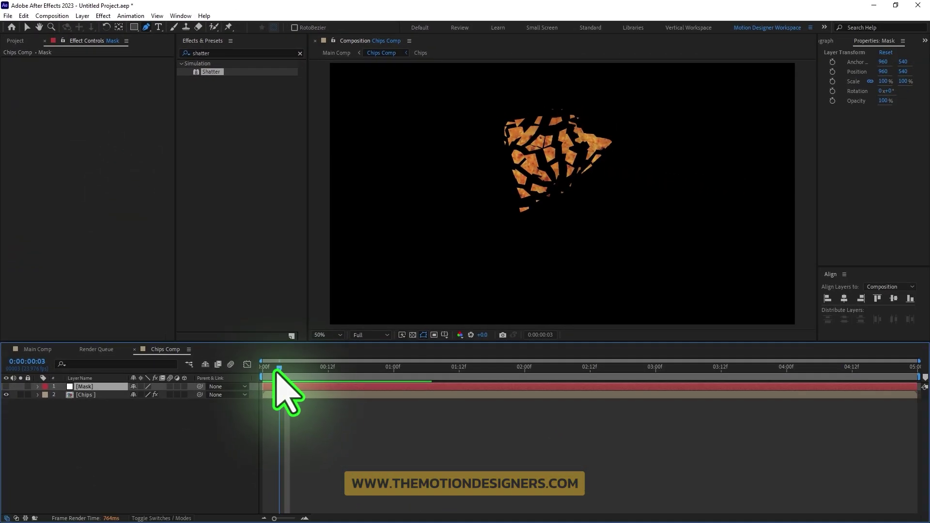
left_click_drag(274, 370, 243, 369)
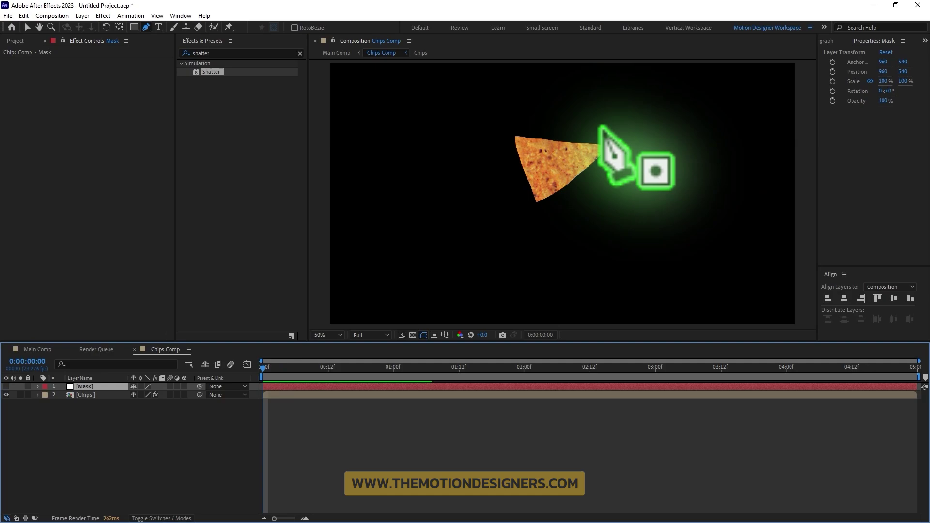
left_click_drag(598, 144, 556, 166)
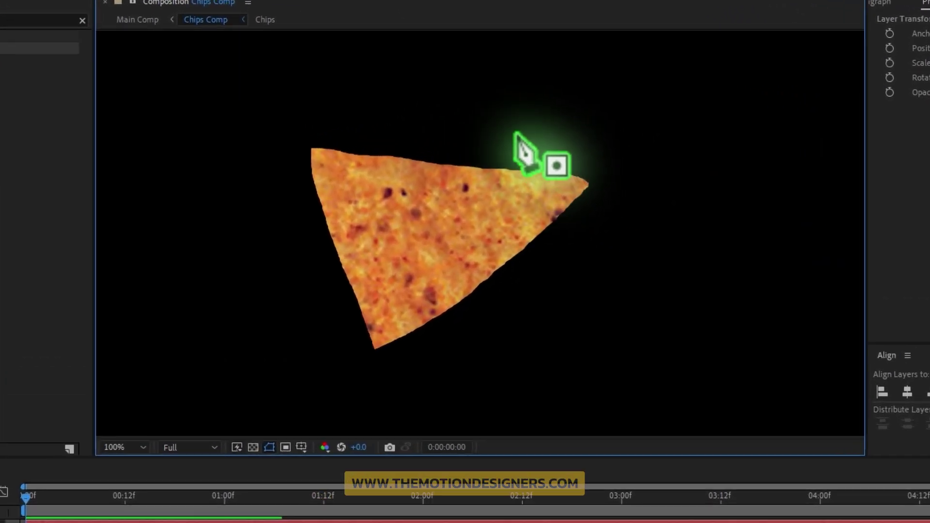
left_click(488, 120)
left_click(453, 163)
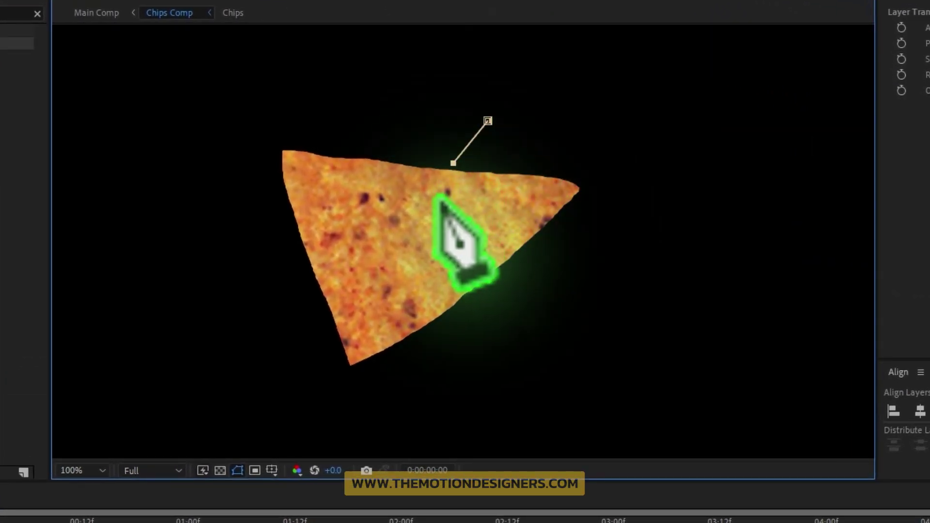
left_click(435, 211)
left_click(447, 250)
left_click(471, 274)
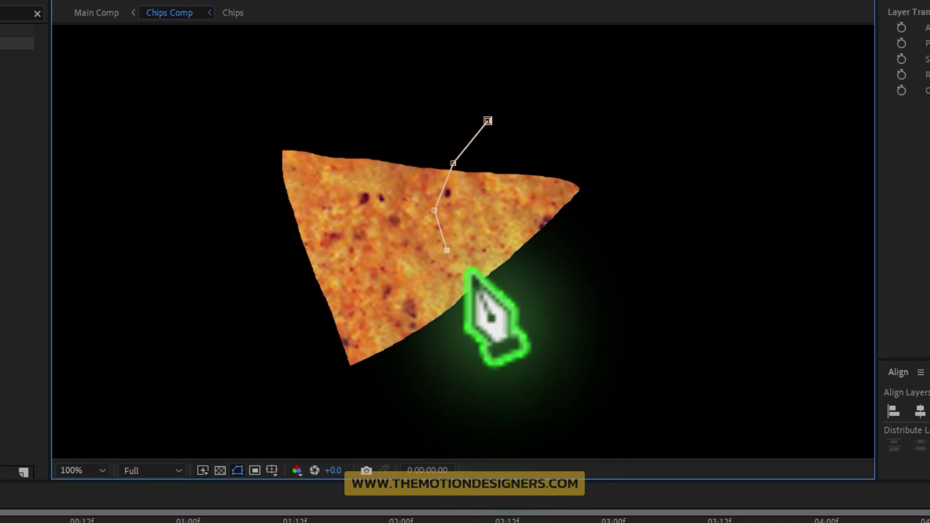
key("ctrl+z")
key("ctrl+z")
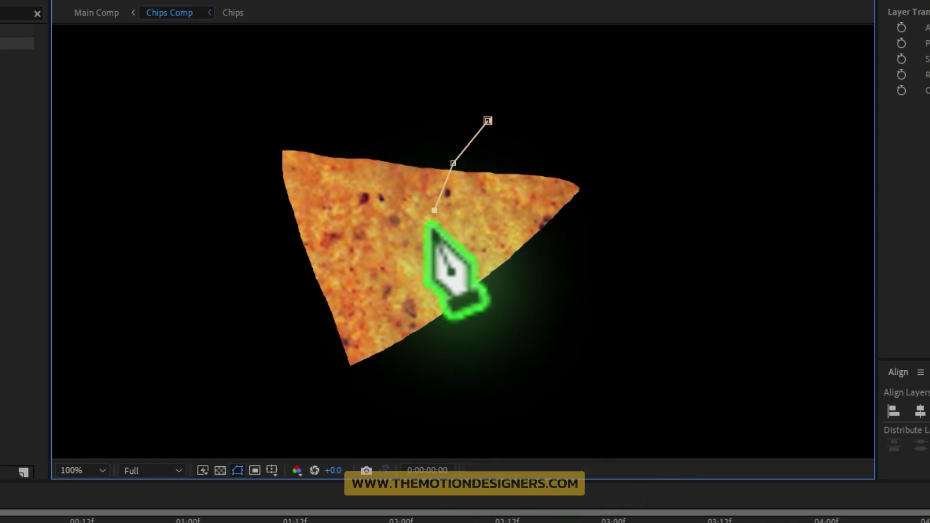
left_click(424, 232)
left_click(458, 240)
left_click(445, 279)
Carry the mask path loosely around the chip's pointed right end and close it at its starting point
left_click_drag(533, 314, 551, 305)
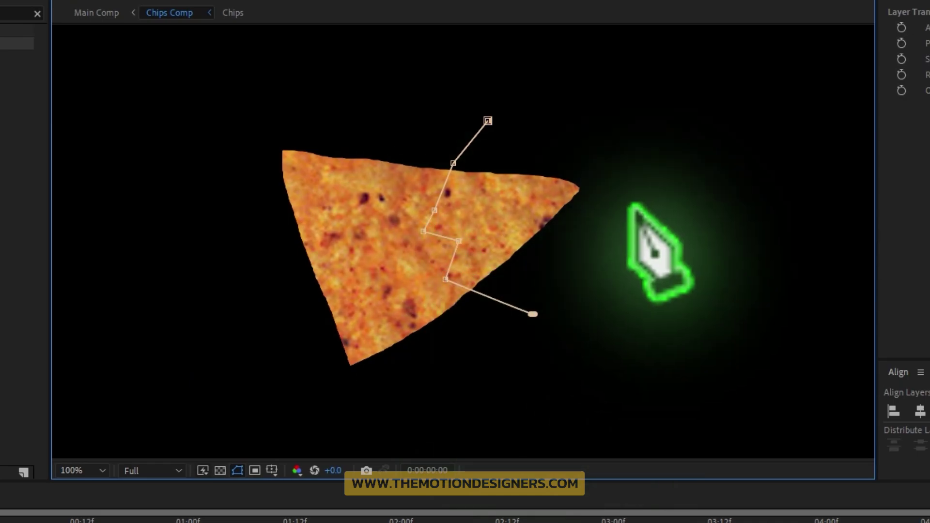
left_click(635, 209)
key("ctrl+z")
left_click(662, 306)
left_click(681, 173)
left_click(610, 107)
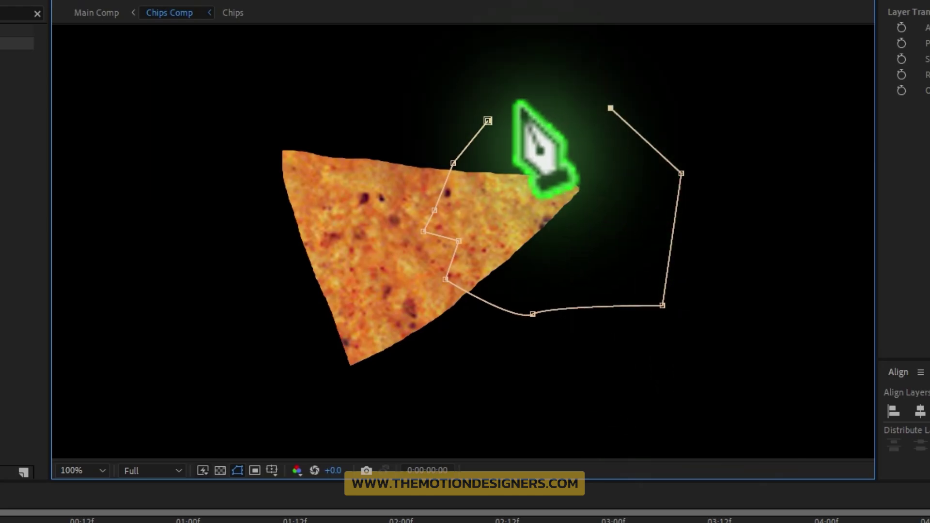
left_click(520, 108)
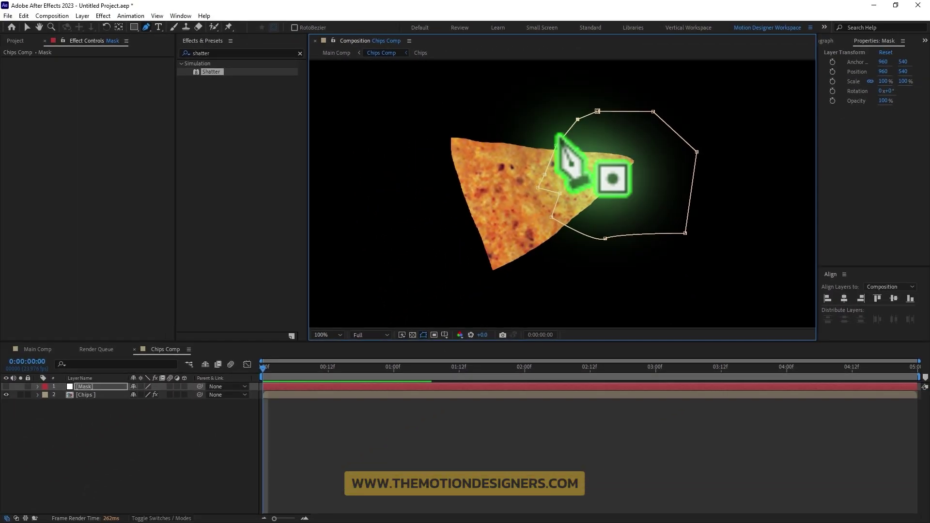
left_click(489, 120)
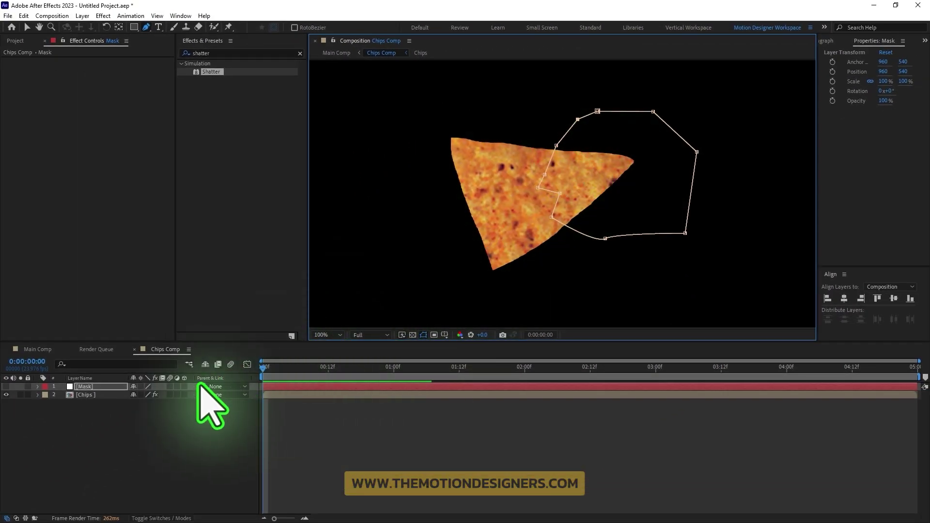
Set the Chips layer's Shatter Gradient Layer to Mask with Masks as its source, and the Shatter Threshold to 1%
left_click(84, 395)
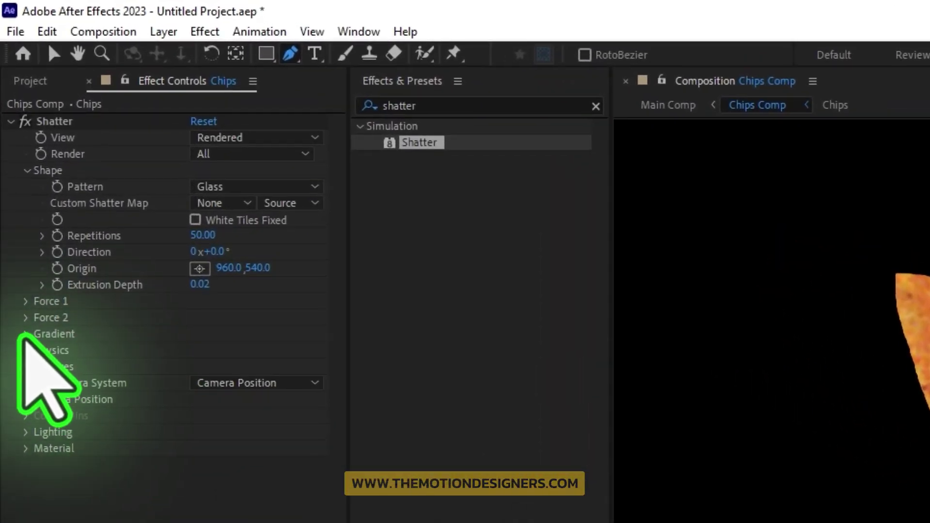
left_click(24, 334)
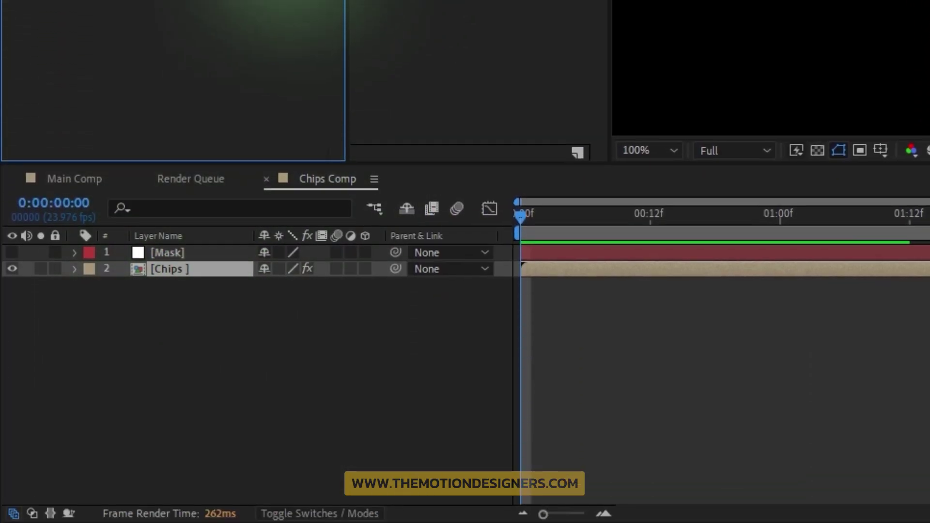
left_click(190, 84)
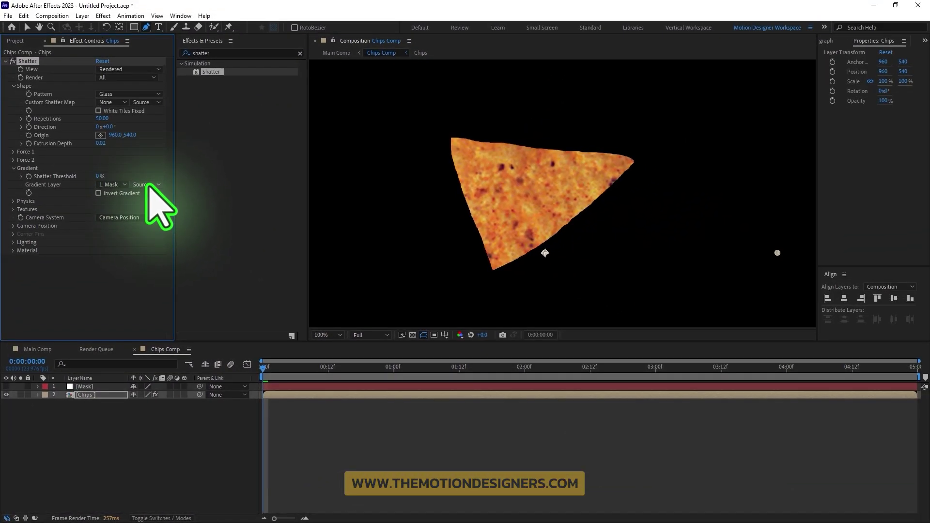
left_click(148, 185)
left_click(152, 203)
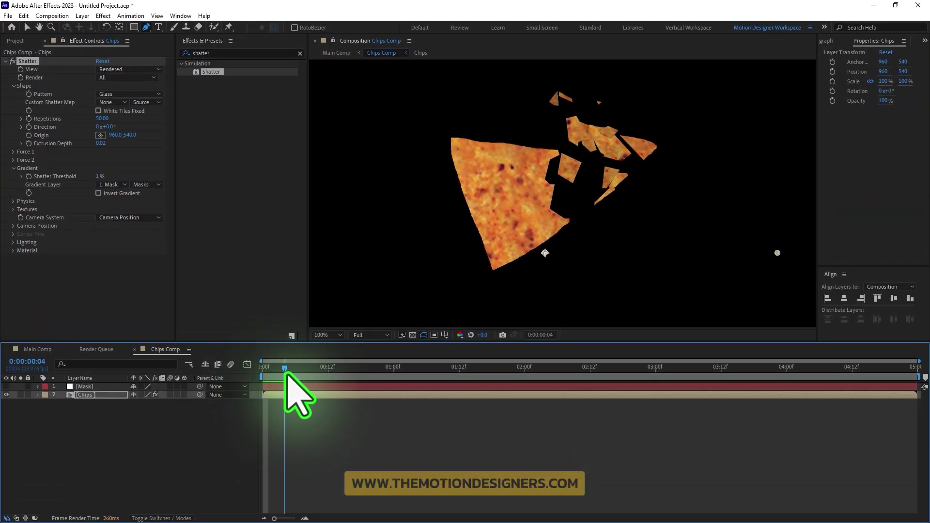
Preview the chip's masked shatter from the first frame and scrub through its opening frames
key("Home")
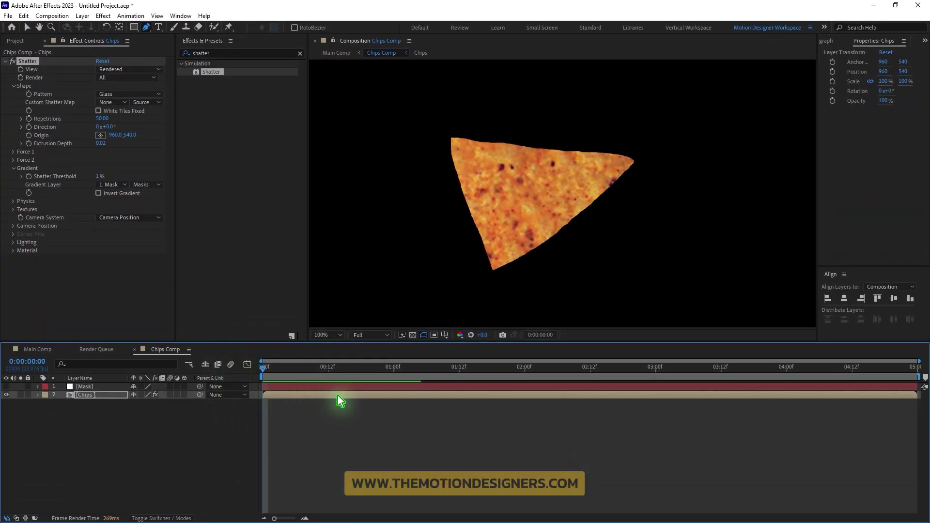
key("space")
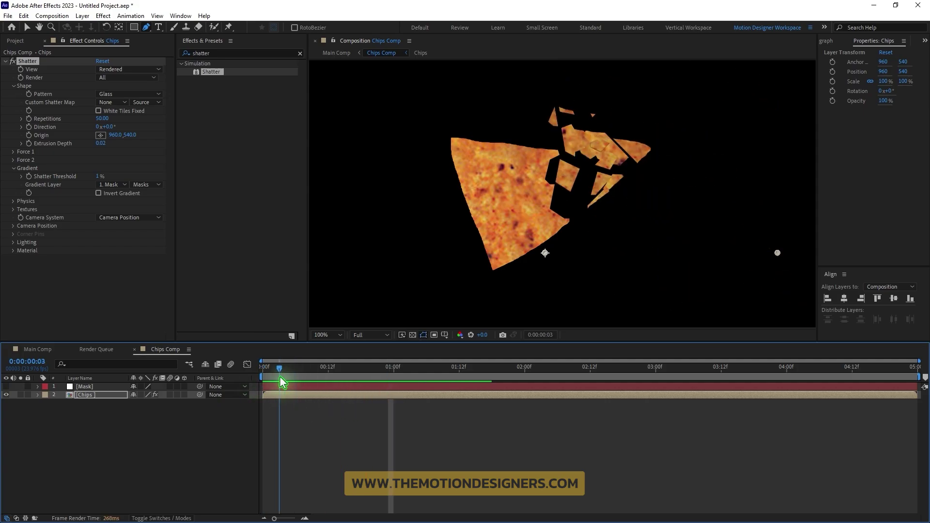
left_click_drag(280, 376, 294, 376)
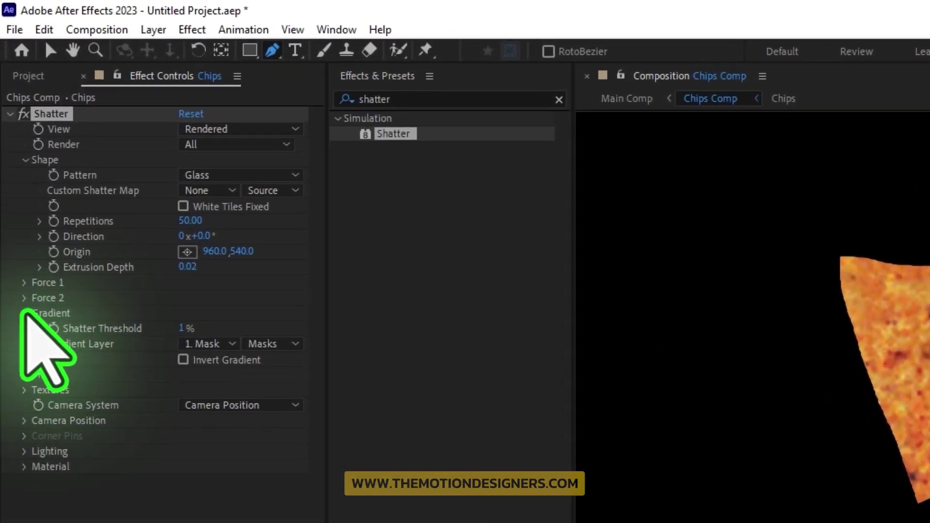
Set the Shatter Physics Gravity to 0 and return to the first frame
left_click(14, 168)
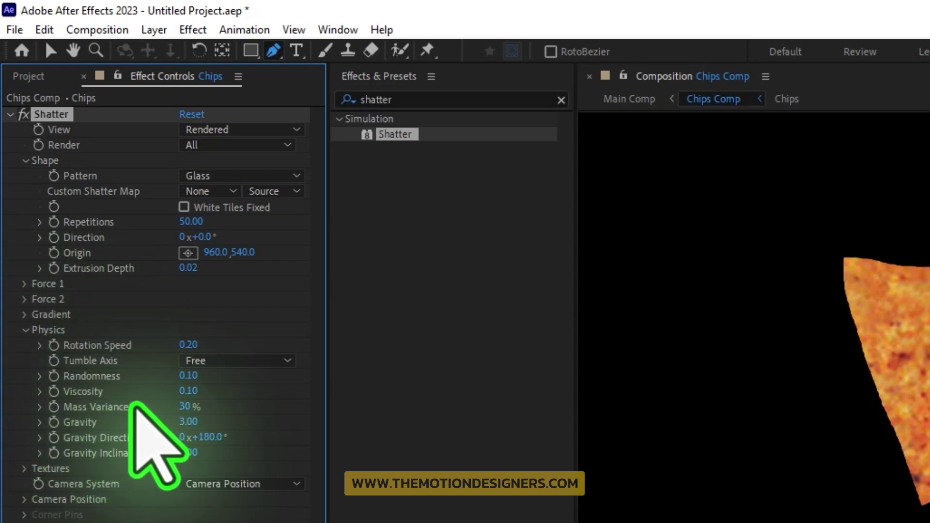
type("0")
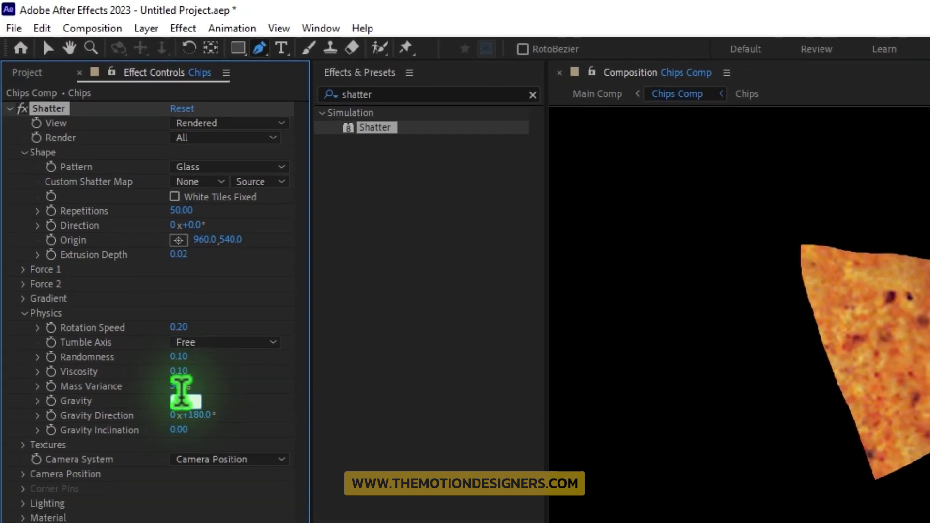
key("Return")
left_click_drag(266, 367, 250, 379)
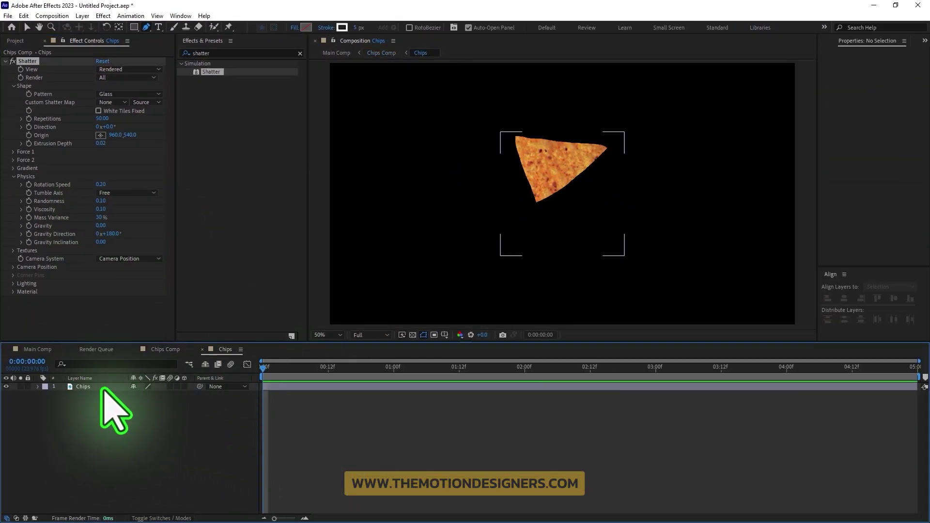
In the nested Chips composition, move the chip layer to Position 760, 800 and return to Chips Comp
double_click(97, 394)
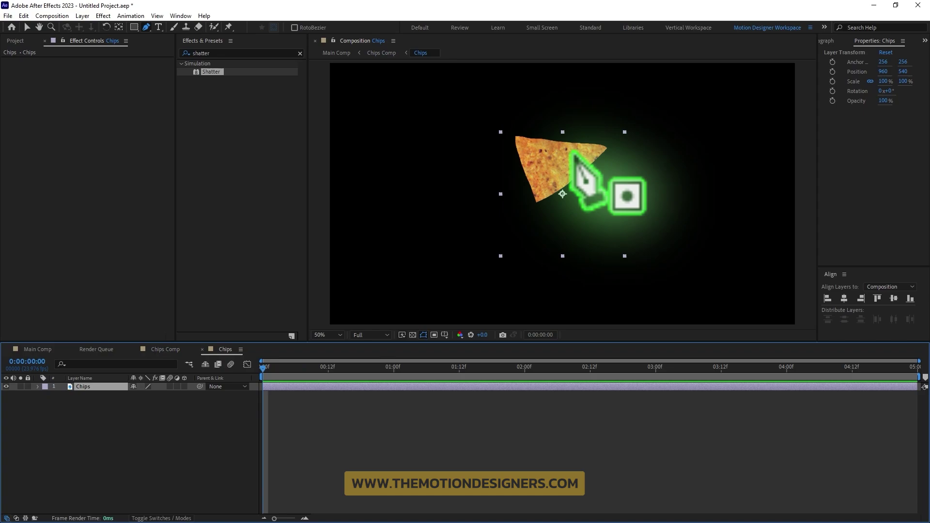
left_click(26, 27)
left_click(569, 183)
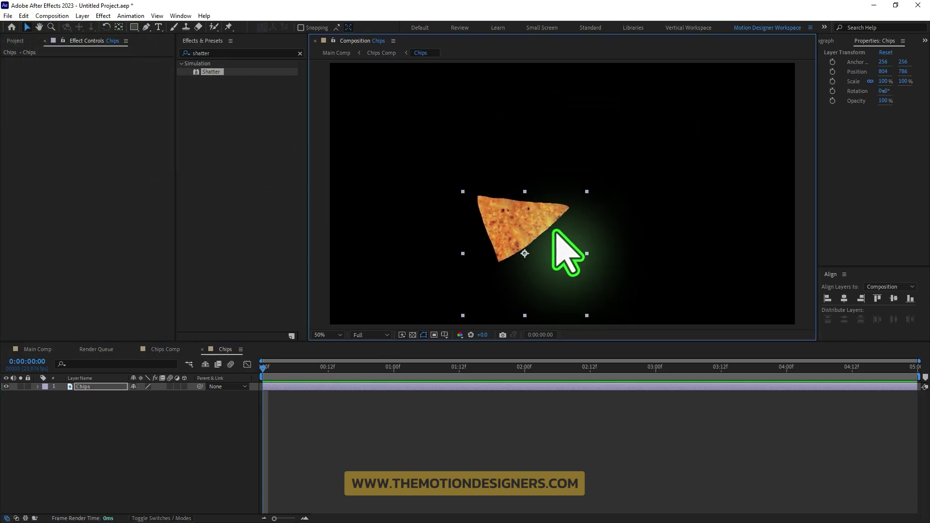
left_click_drag(531, 218, 519, 225)
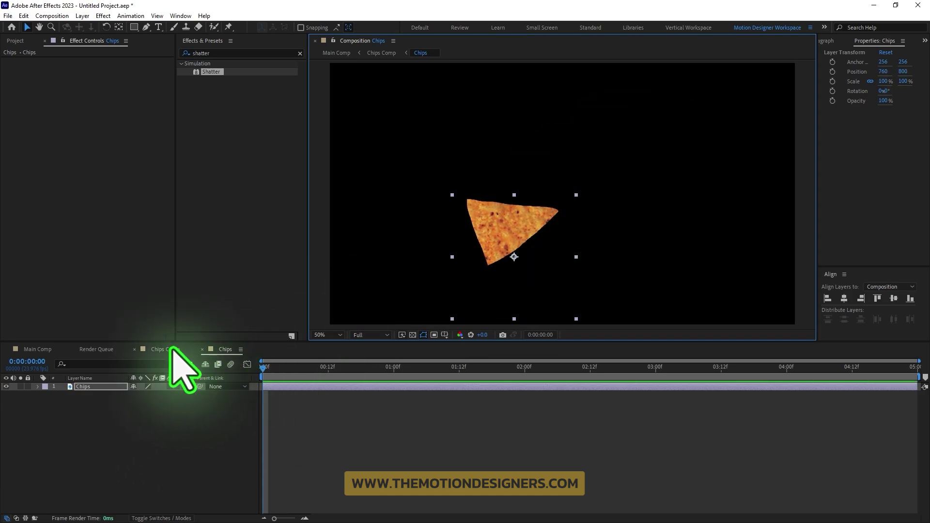
left_click(204, 349)
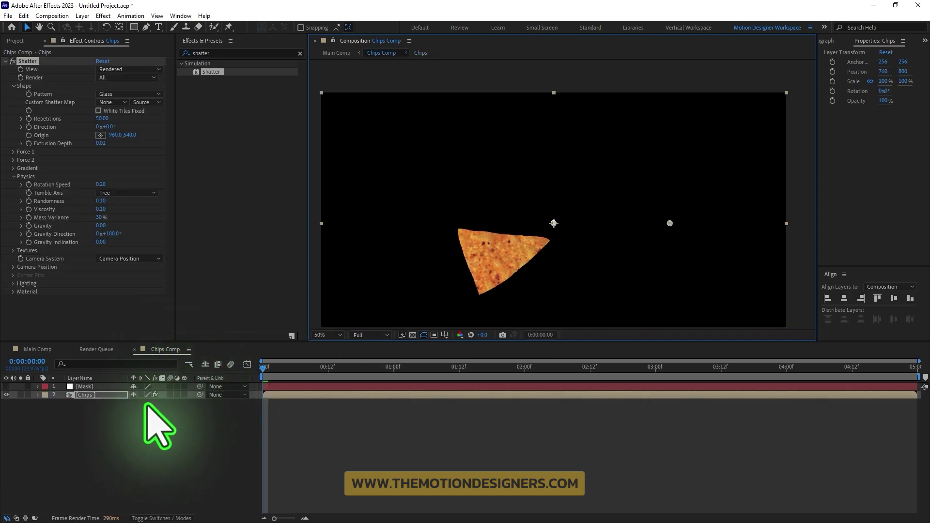
Move the Mask layer's mask shape over the chip's right tip and preview the opening shatter frames
left_click(86, 387)
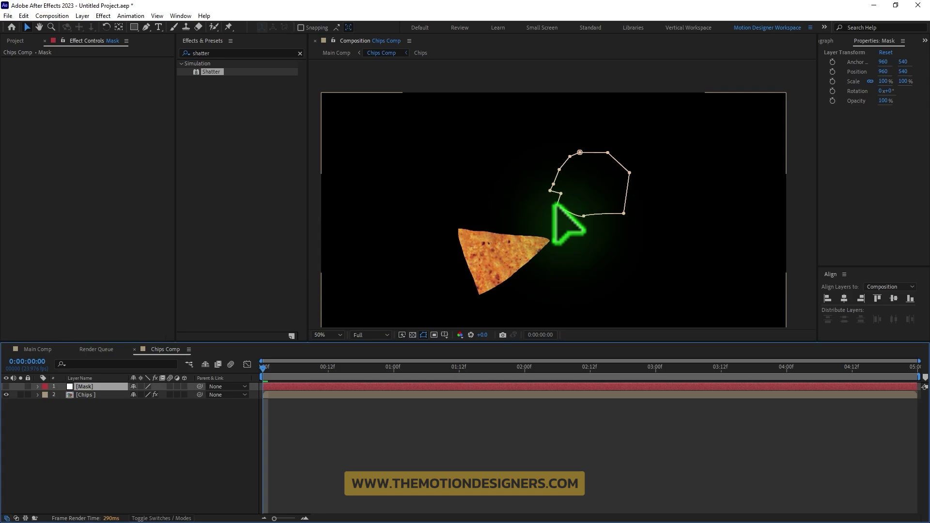
left_click_drag(606, 187, 577, 239)
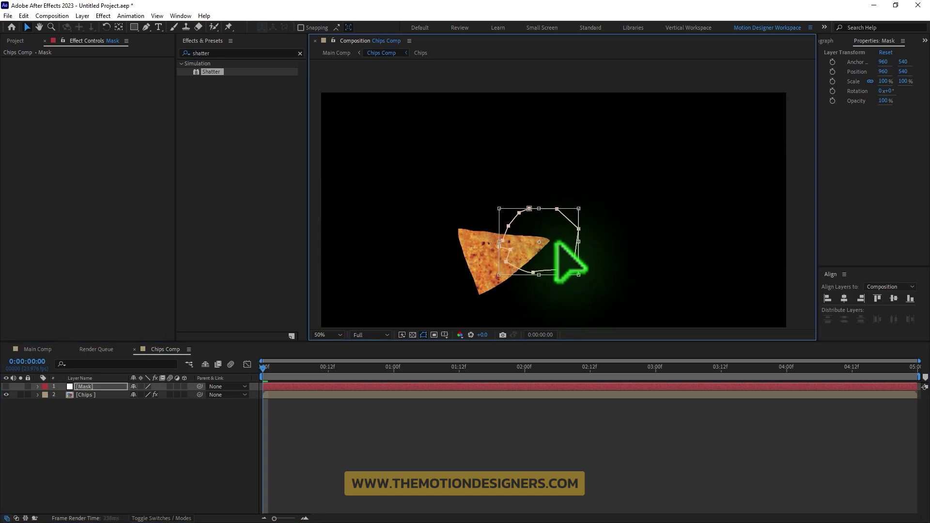
left_click(255, 381)
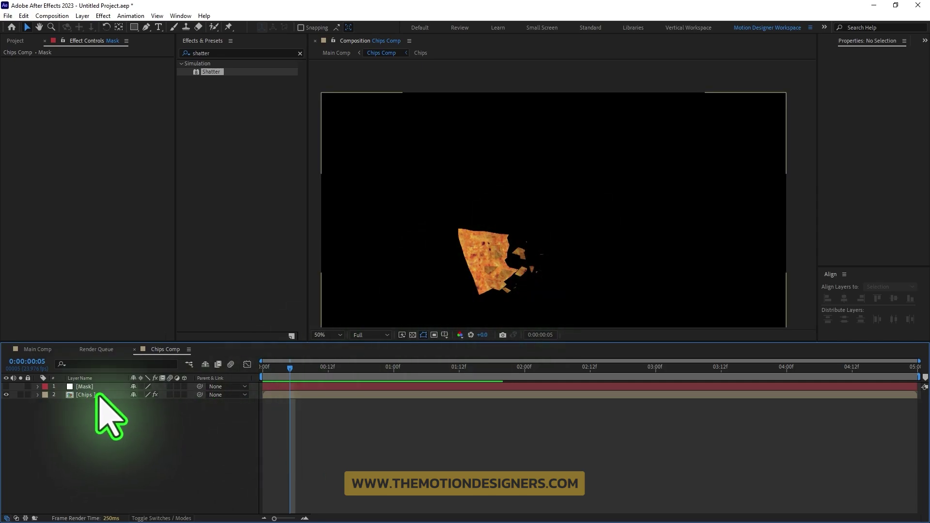
Set the Chips layer's Shatter Origin to 734, 682 and its Force 1 Position to 718, 682, near the chip's break line
left_click(97, 394)
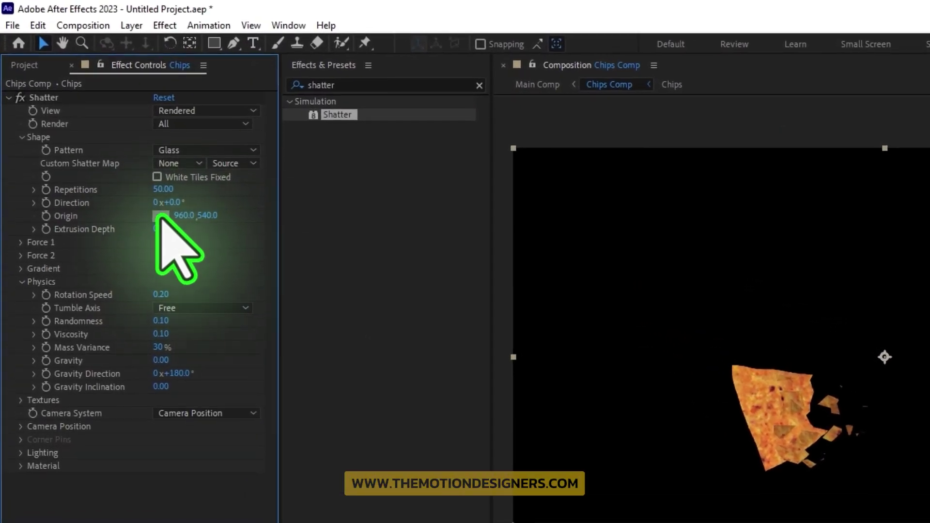
left_click(160, 215)
left_click(834, 423)
left_click(807, 413)
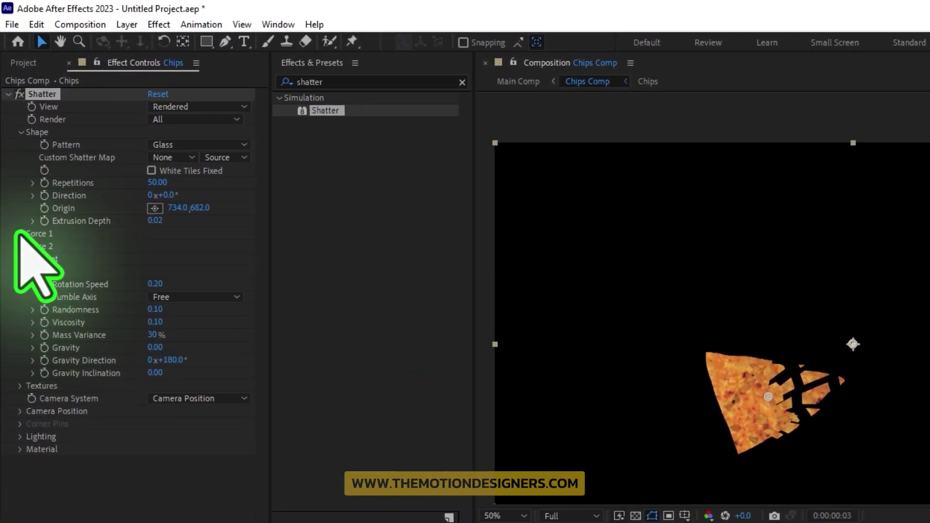
left_click(13, 151)
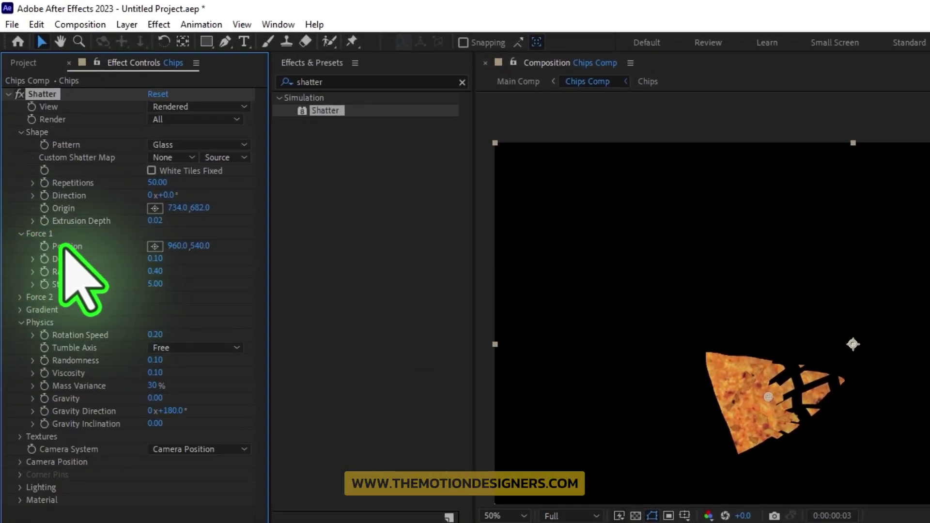
left_click(155, 247)
left_click(766, 399)
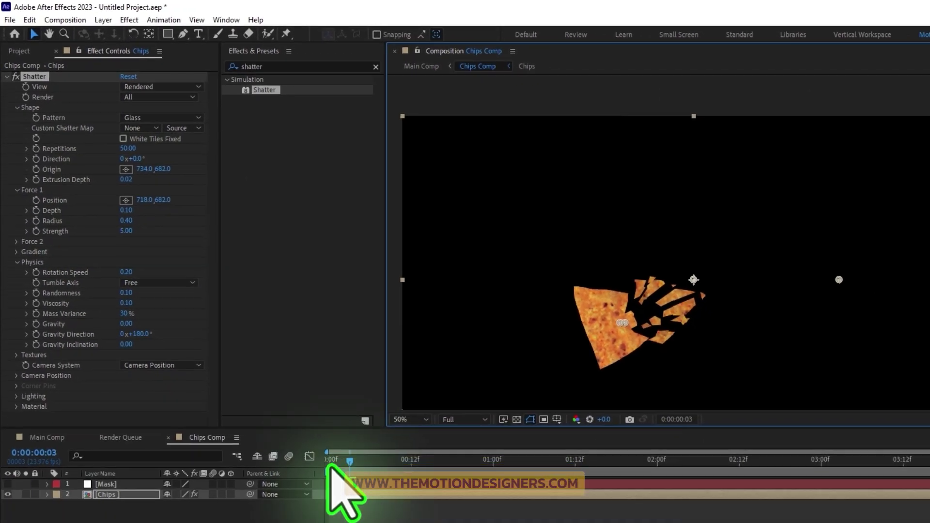
Preview the shatter from the first frame and adjust the Force 1 Position to 722, 664
left_click(330, 463)
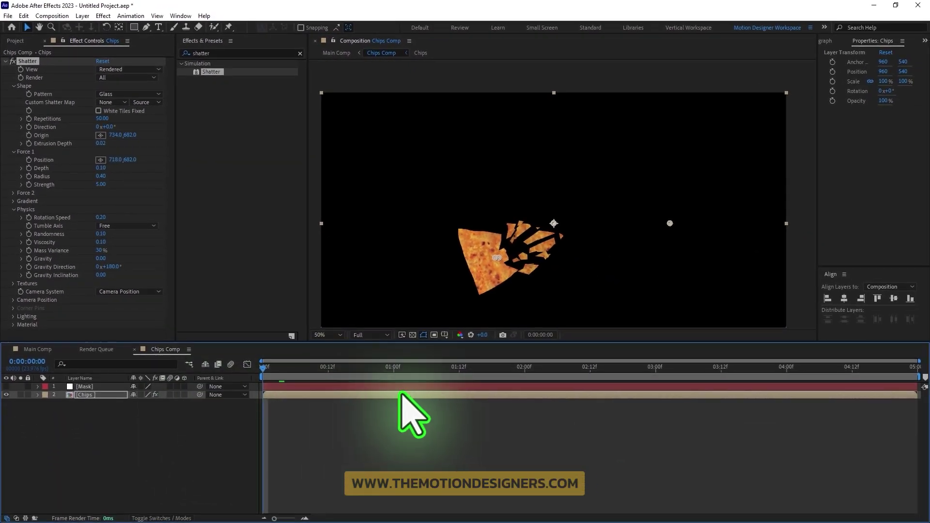
key("space")
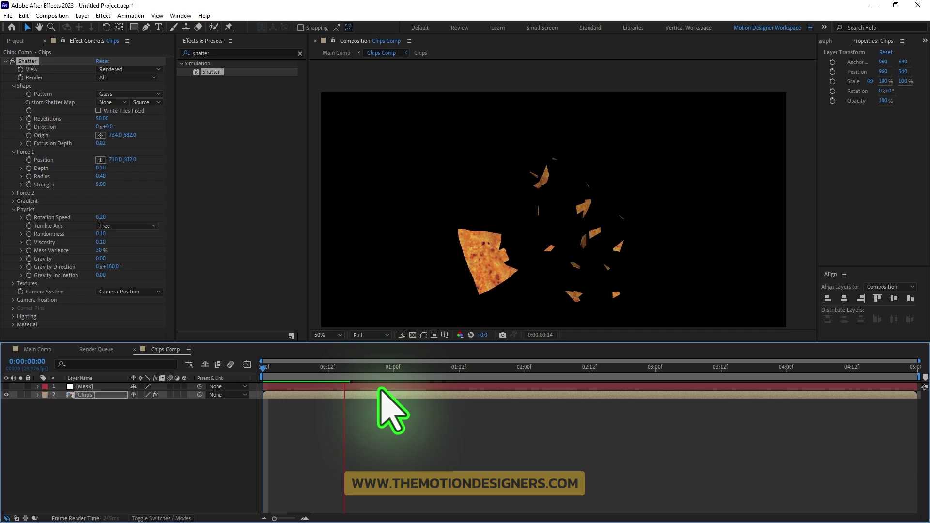
left_click(401, 319)
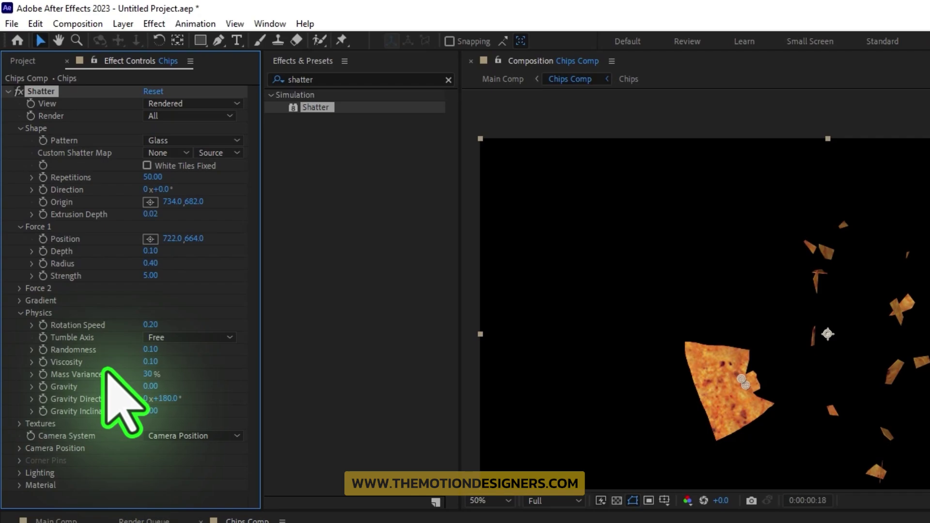
Set the Shatter Physics Viscosity to 0.38 and preview the break from the first frame
left_click_drag(172, 367, 176, 366)
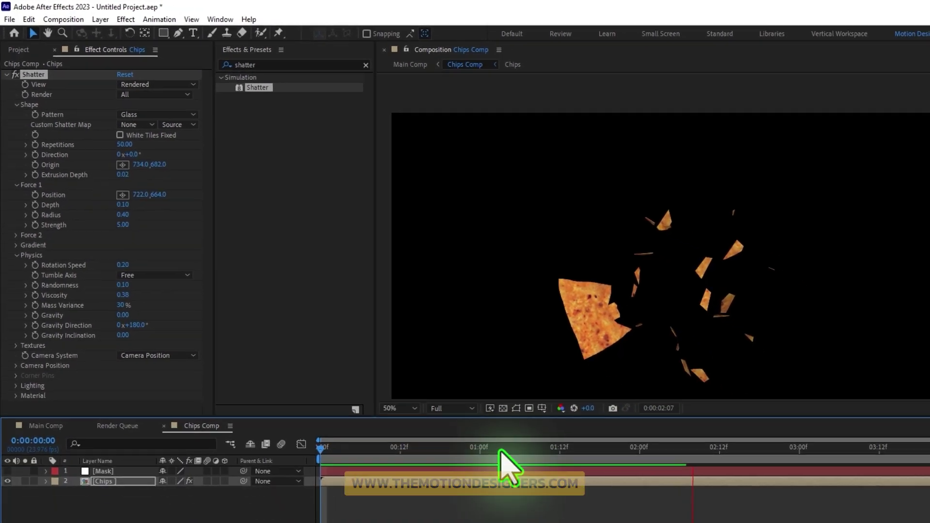
left_click_drag(500, 449, 228, 393)
key("space")
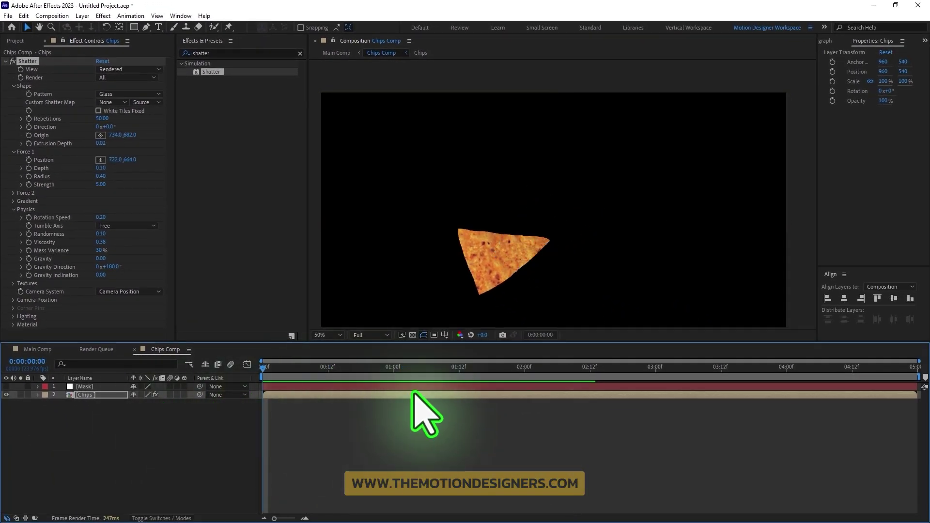
Keyframe the Force 1 Radius at 0.40 on frame 17 and 0.00 at about frame 8, and return to the first frame
left_click_drag(292, 371, 334, 391)
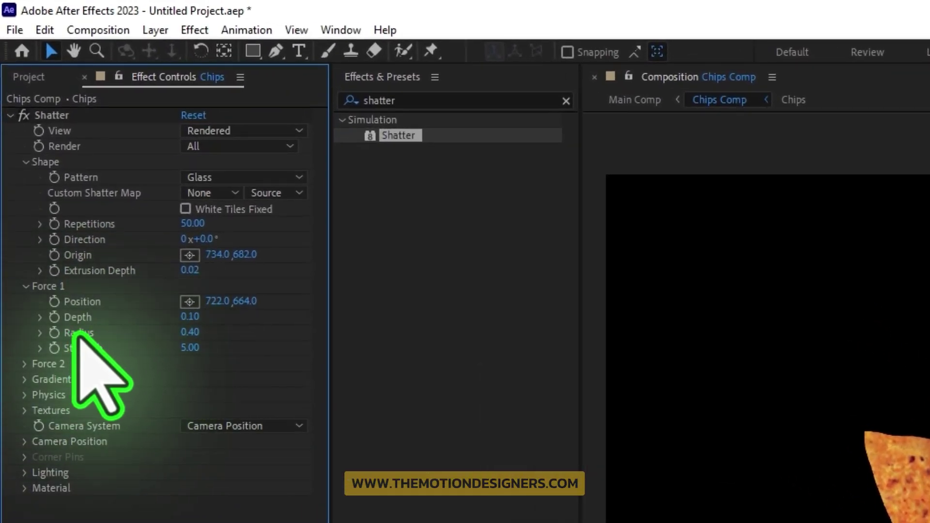
left_click(54, 333)
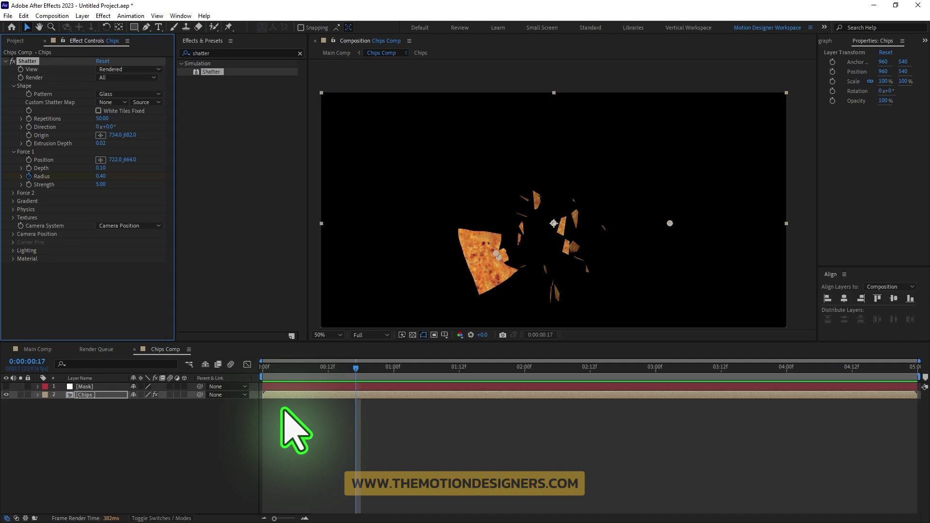
key("u")
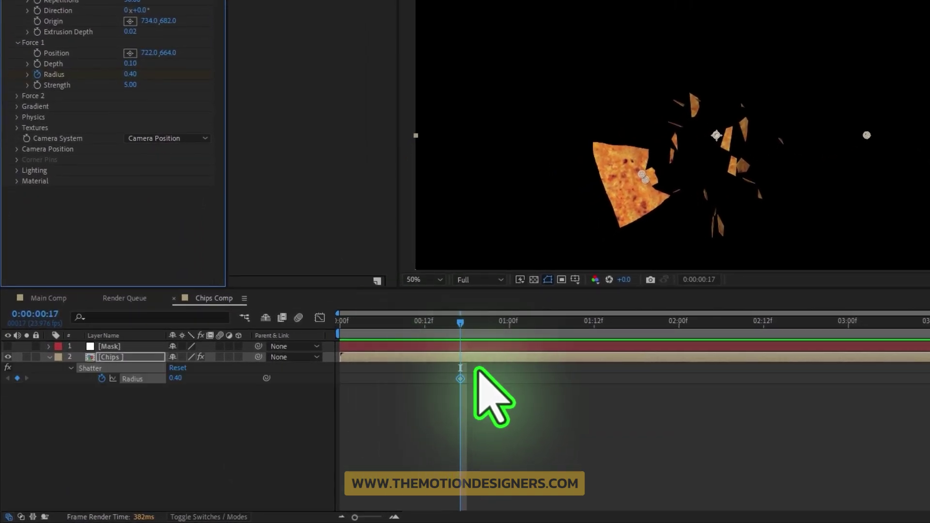
left_click_drag(449, 328, 391, 337)
left_click_drag(129, 76, 128, 76)
left_click(118, 463)
key("Home")
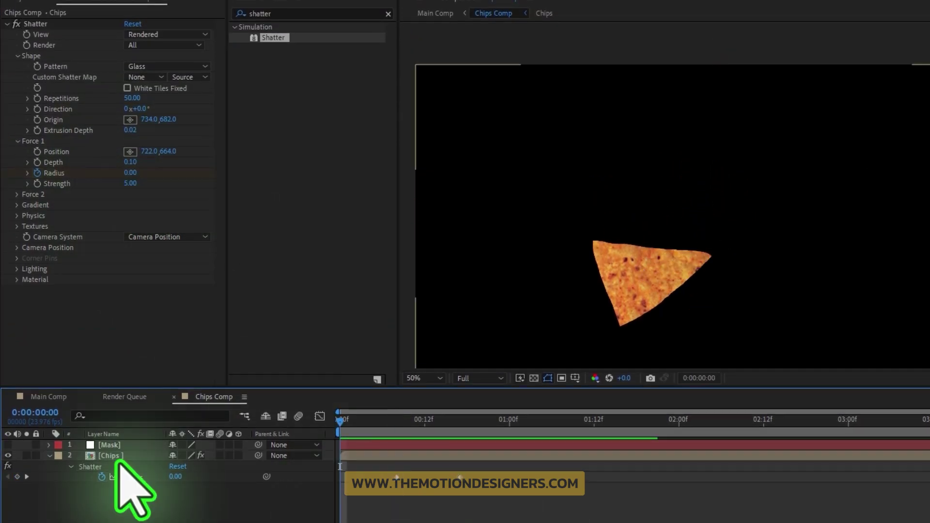
Duplicate the Chips layer and set the upper copy's Shatter Repetitions to 200
left_click(118, 456)
key("u")
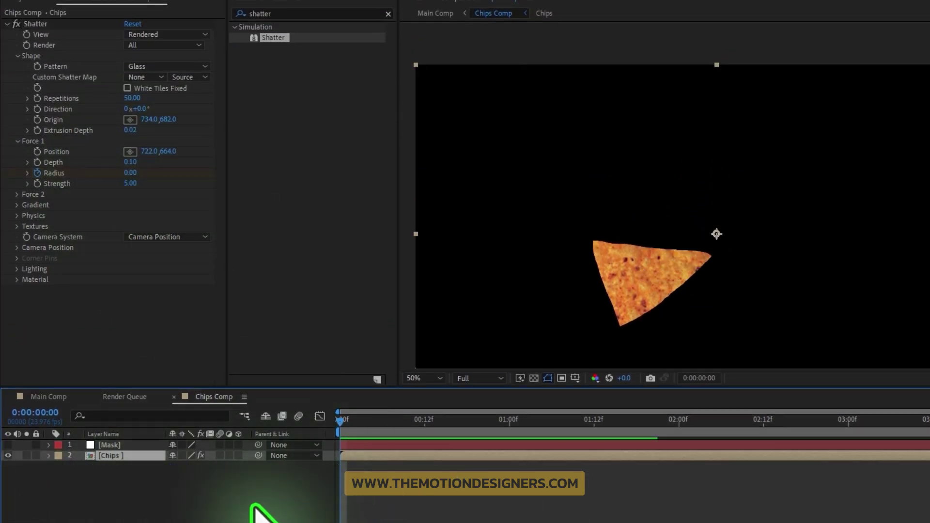
key("ctrl+d")
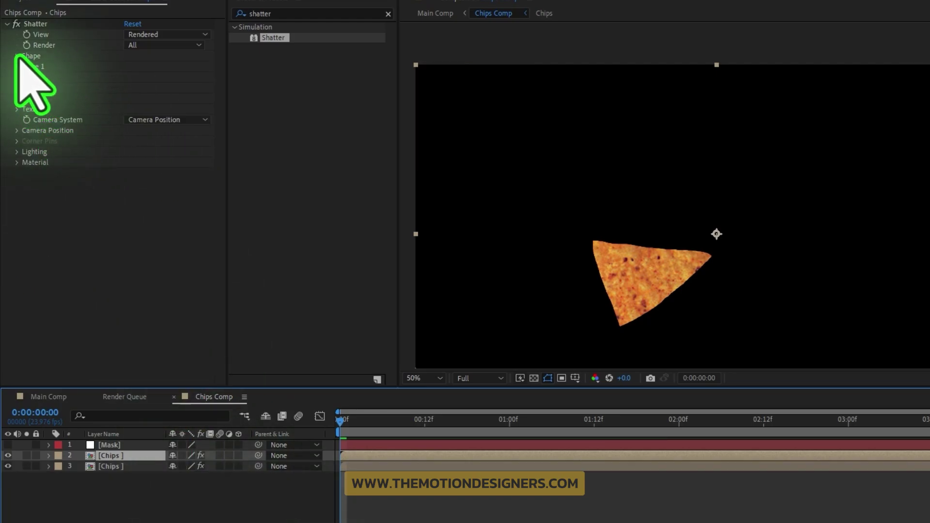
left_click(383, 421)
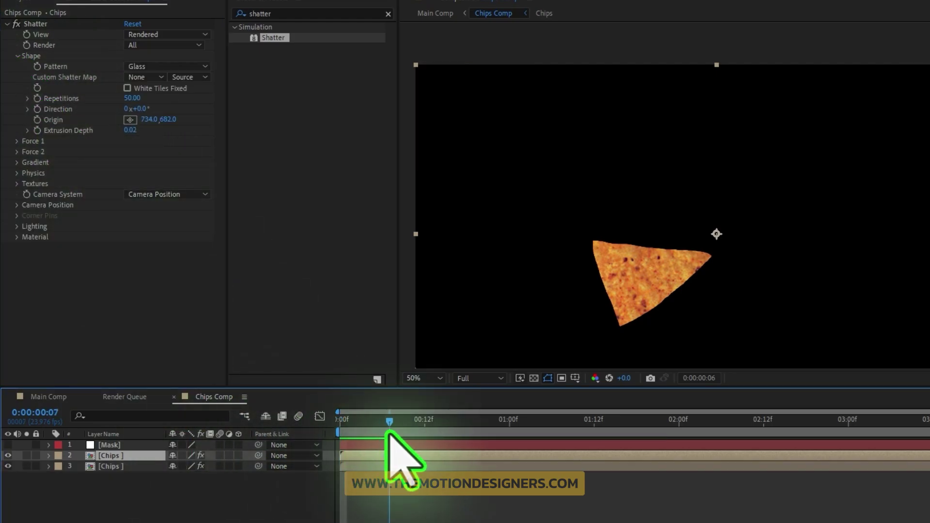
left_click(68, 99)
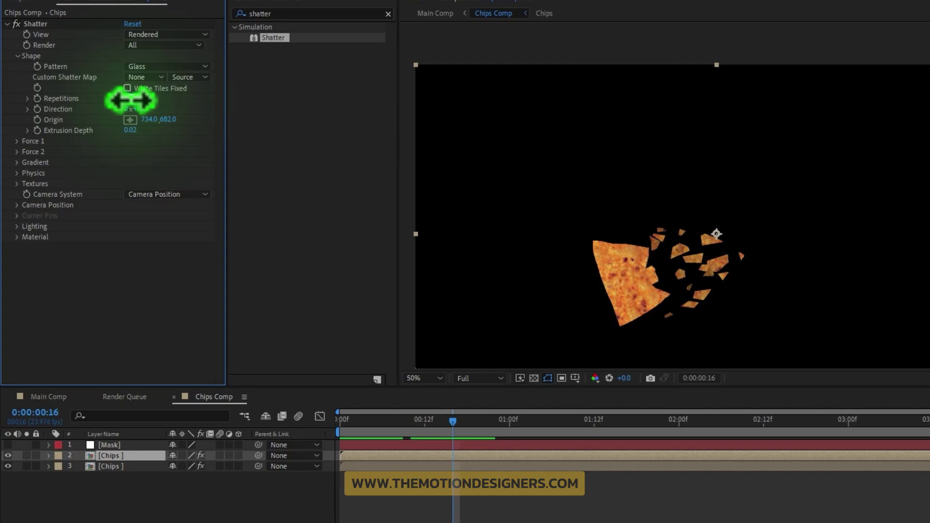
left_click_drag(131, 100, 185, 228)
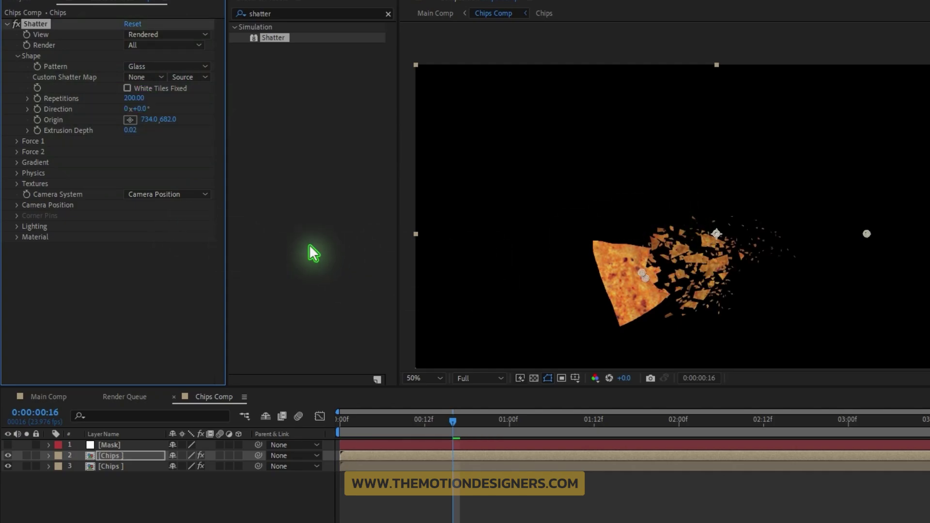
Set the upper copy's Shatter Physics to Rotation Speed 0.26, Randomness 0.20, Viscosity 0.31 and Mass Variance 35%
left_click(17, 174)
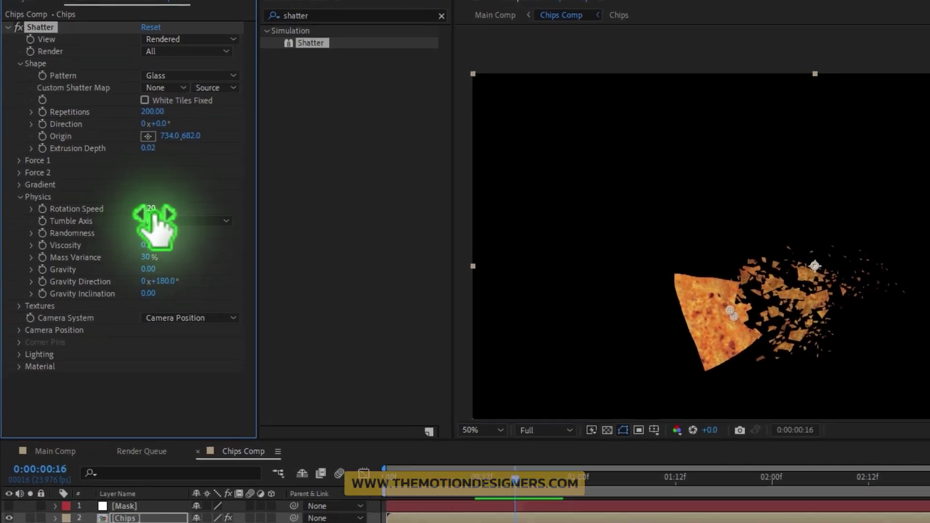
left_click_drag(134, 186, 143, 189)
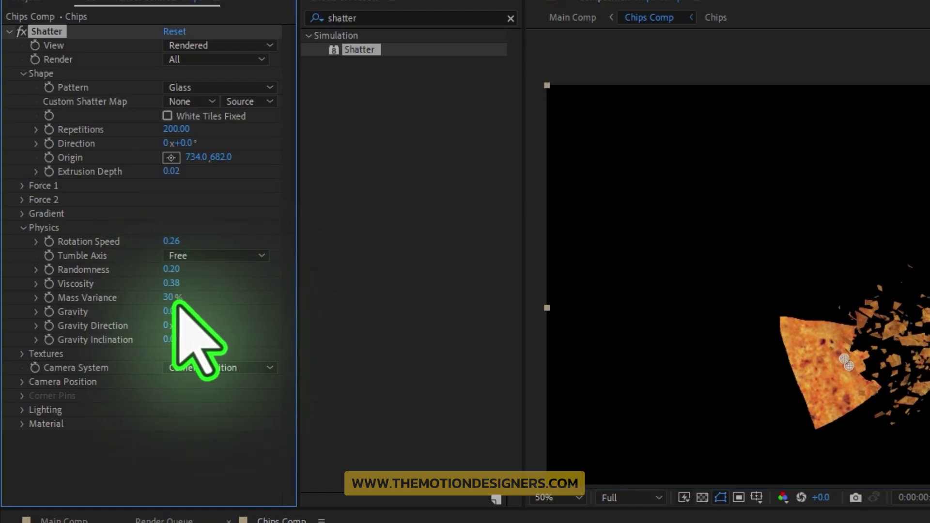
left_click_drag(184, 289, 170, 290)
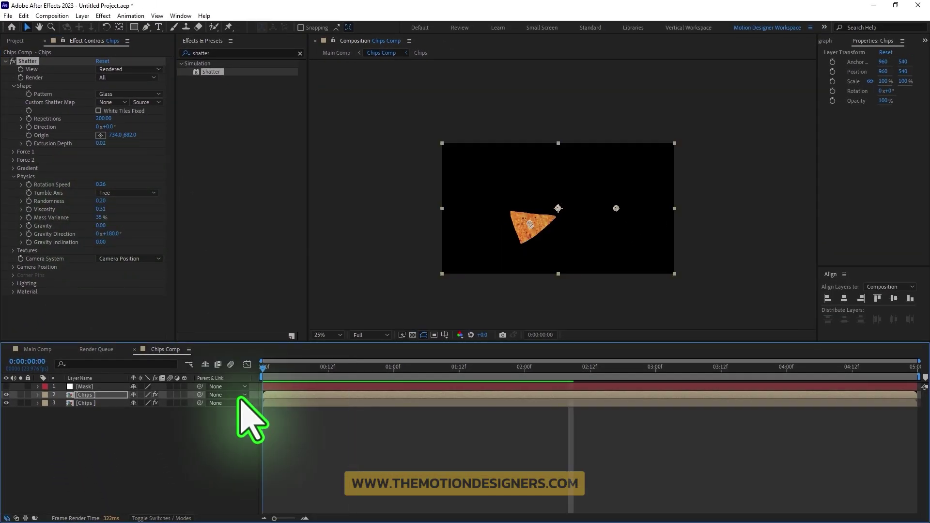
Preview the layered shatter and examine how the debris sits against the composition's edges around 0:00:02:04
key("space")
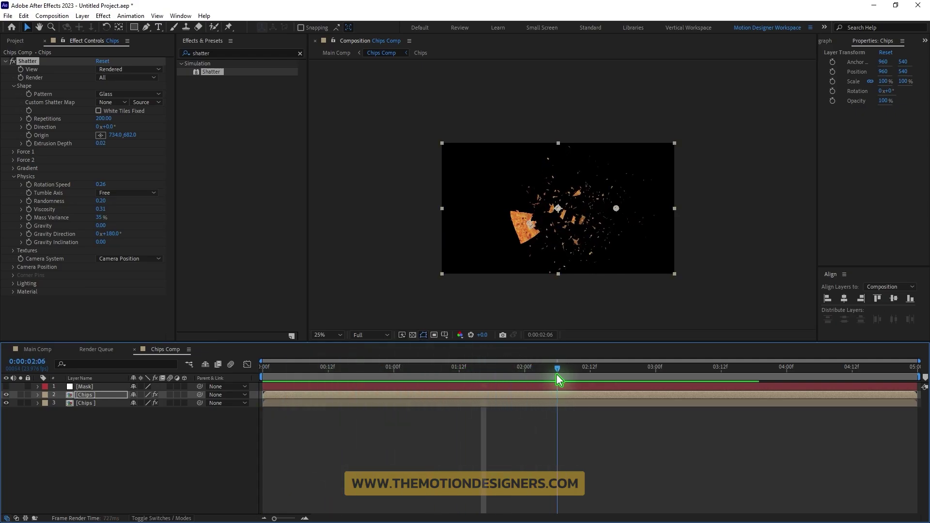
left_click_drag(580, 292, 553, 241)
scroll(565, 290, "up", 2)
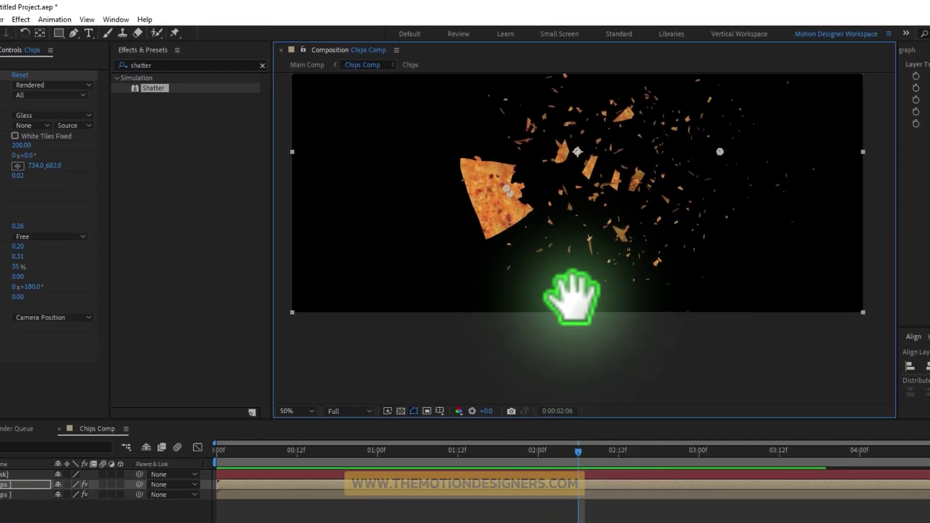
key("v")
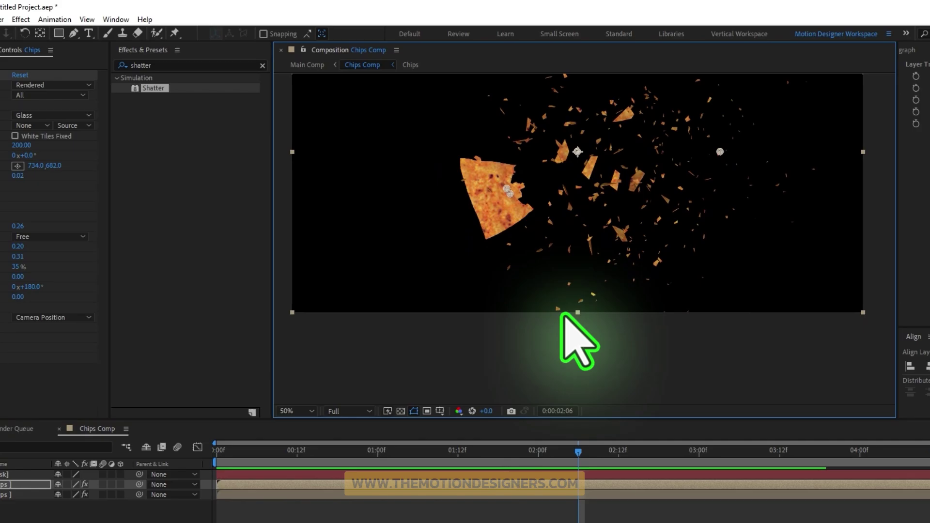
left_click(526, 457)
left_click_drag(526, 457, 572, 494)
key("h")
left_click_drag(620, 158, 602, 255)
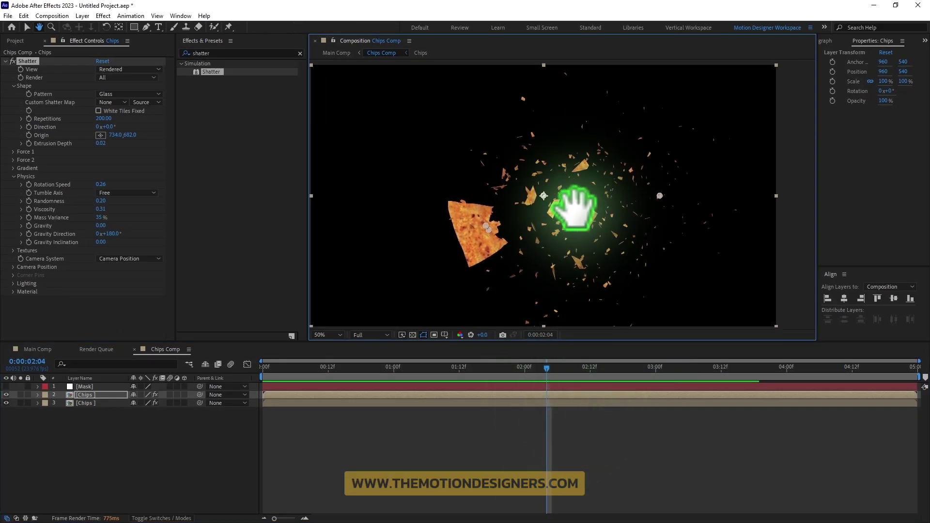
key("v")
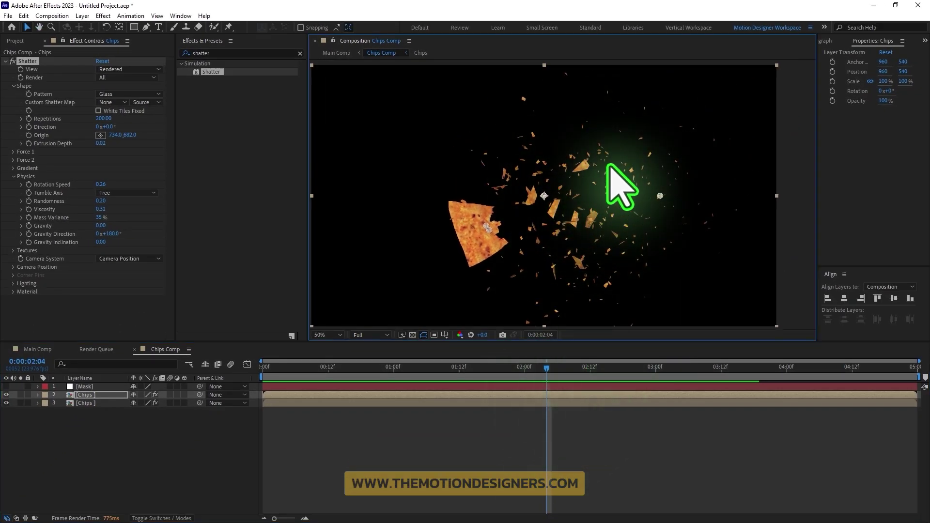
scroll(552, 194, "down", 2)
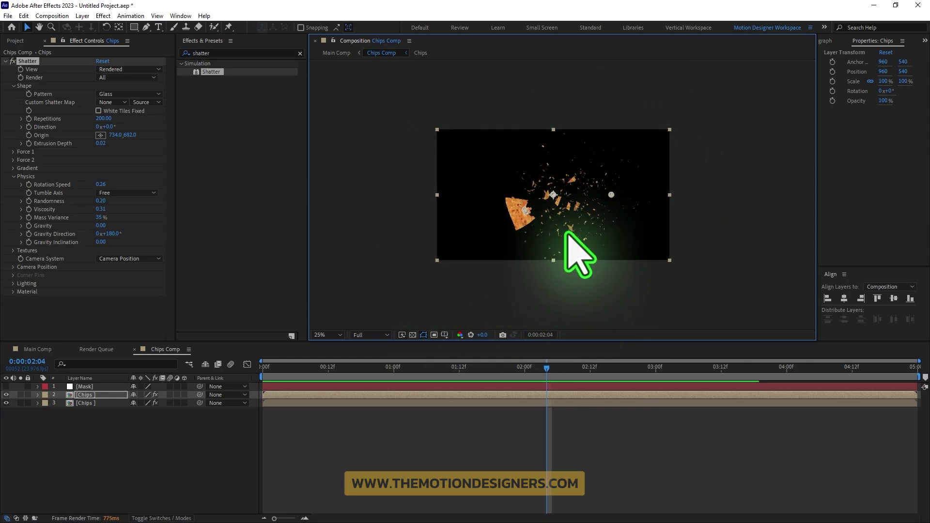
Enlarge Chips Comp to about 2117 x 1689 px in its composition settings and preview the shatter
left_click(430, 450)
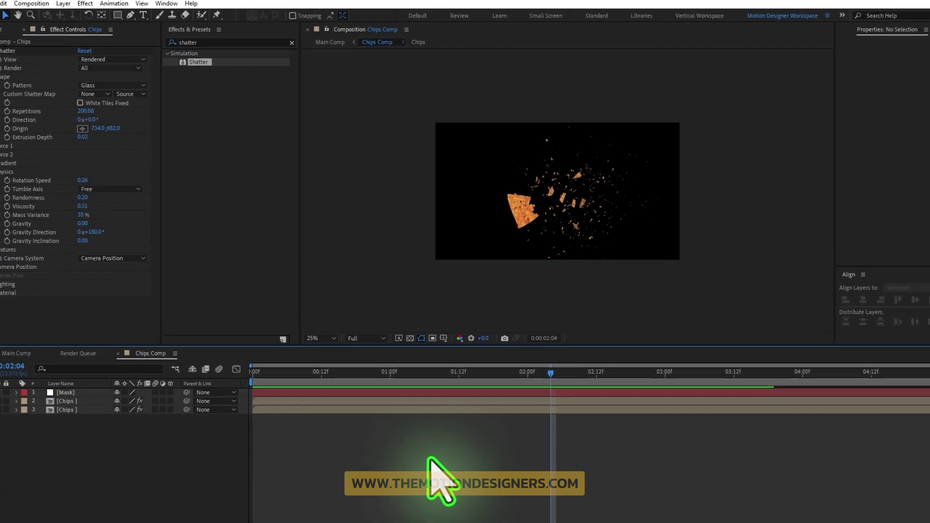
key("ctrl+k")
left_click_drag(469, 221, 475, 221)
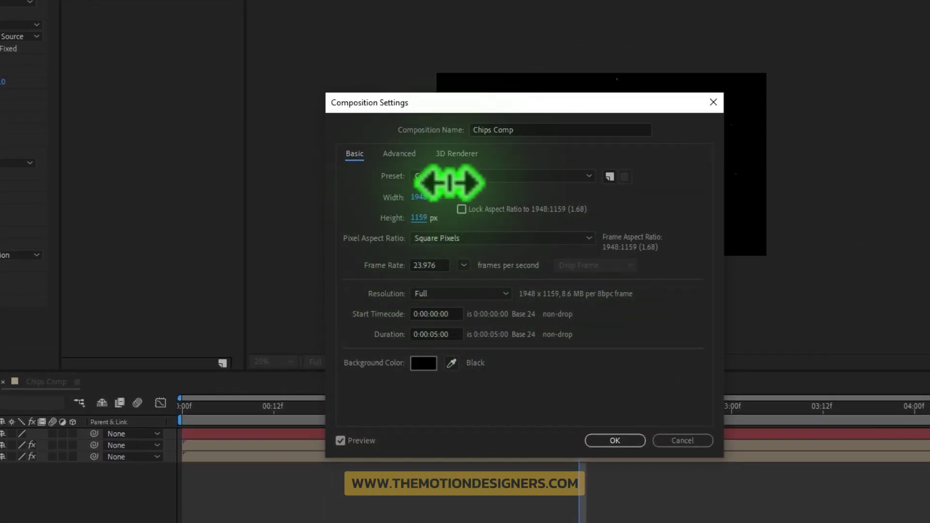
left_click_drag(395, 108, 151, 94)
left_click_drag(175, 204, 257, 206)
left_click_drag(176, 184, 318, 218)
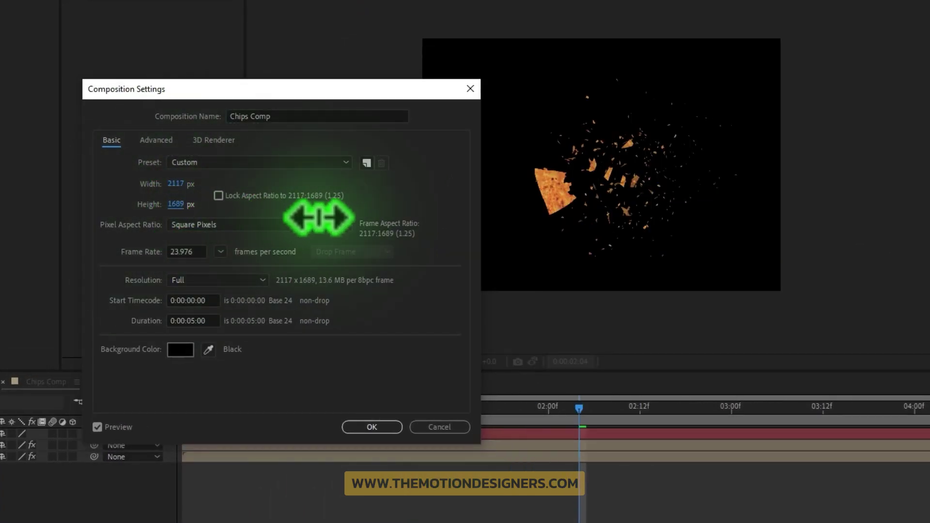
left_click(393, 428)
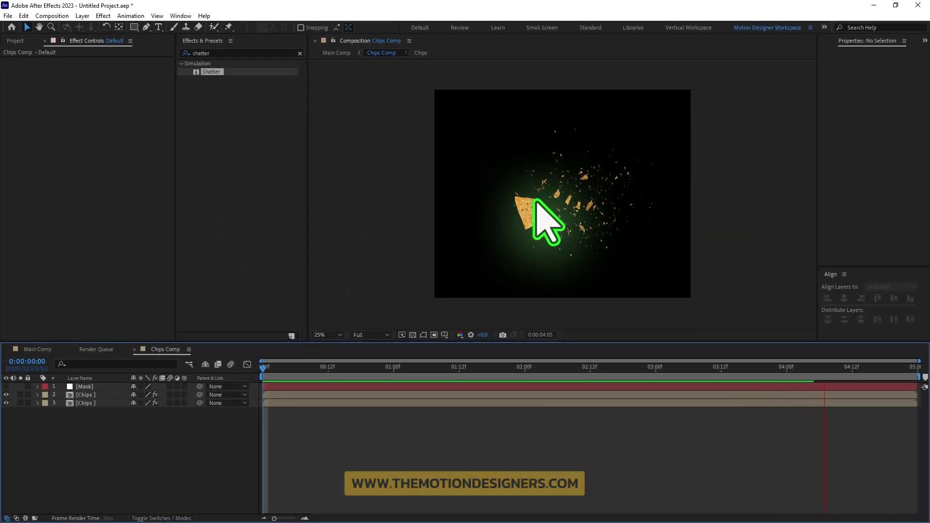
left_click(383, 367)
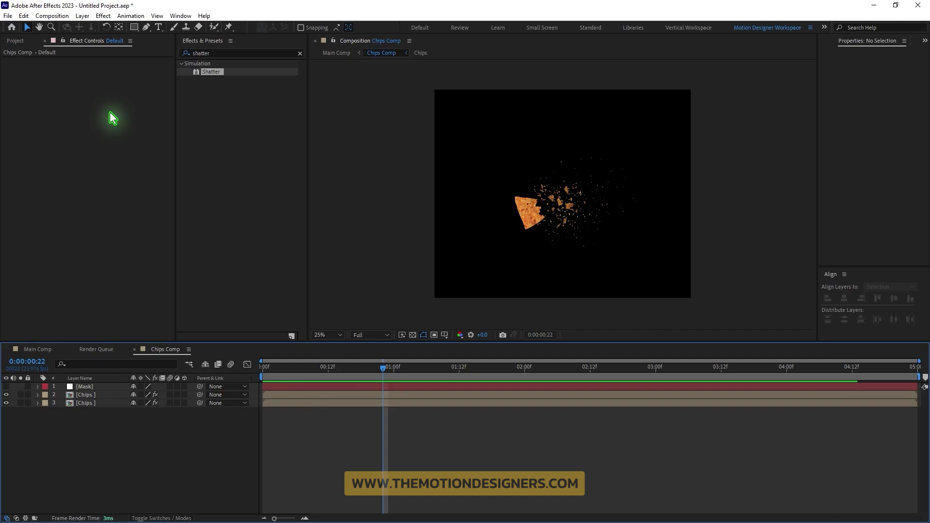
Apply CC Force Motion Blur to both Chips layers in Chips Comp, keeping its default settings
left_click(23, 44)
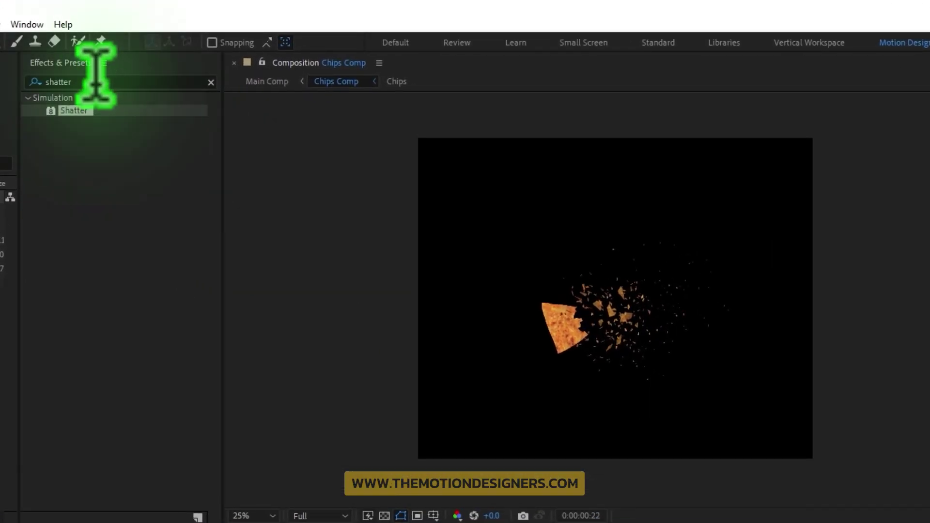
left_click(97, 80)
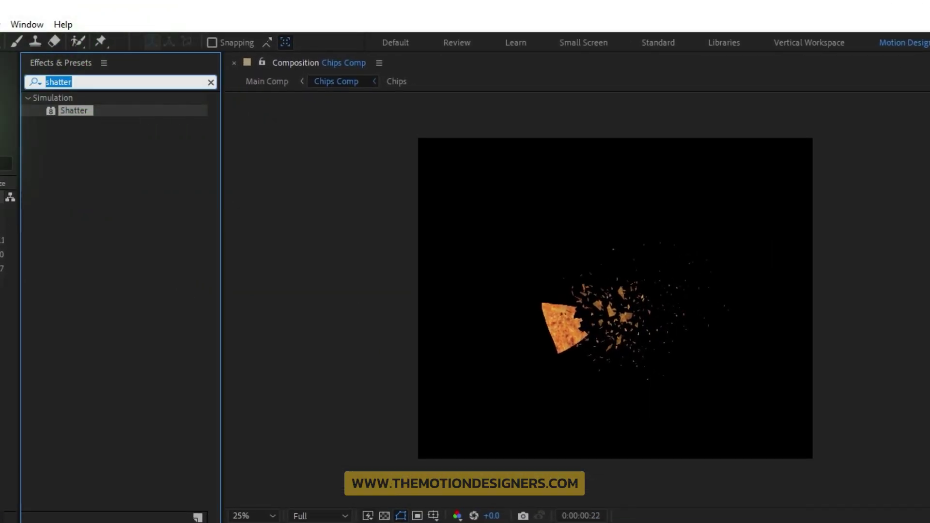
type("force")
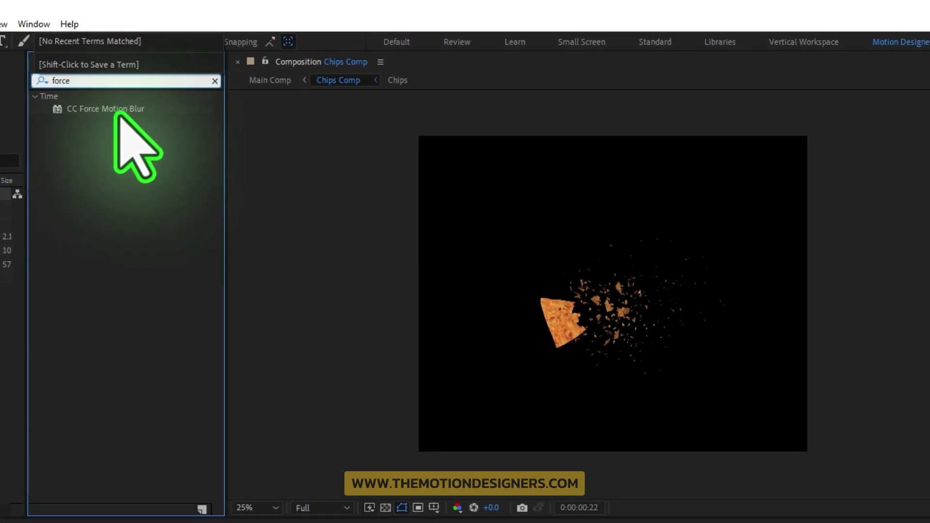
left_click_drag(116, 111, 121, 397)
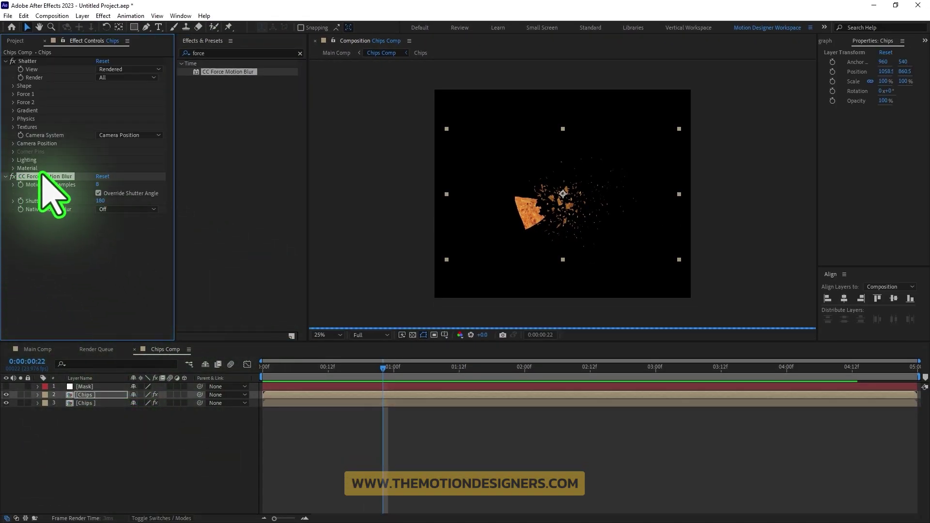
left_click(87, 403)
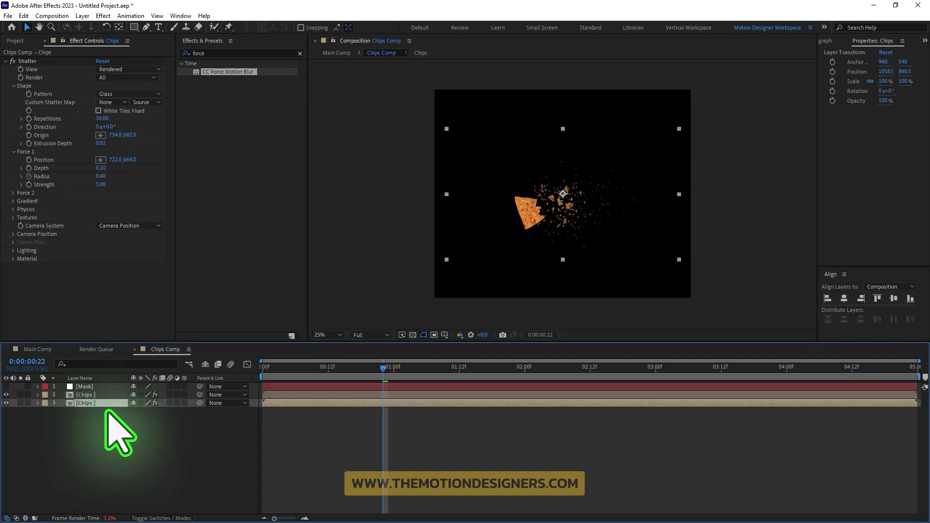
key("ctrl+alt+shift+e")
left_click(97, 436)
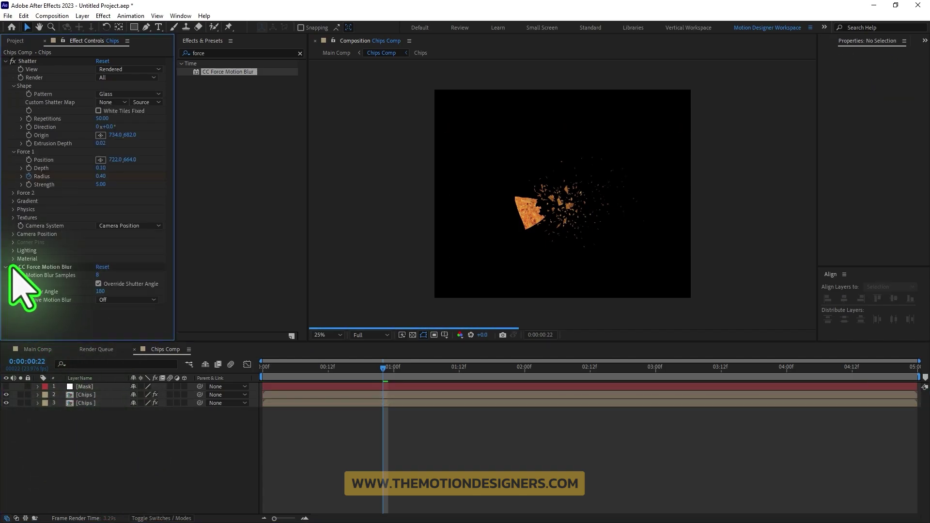
left_click(85, 395)
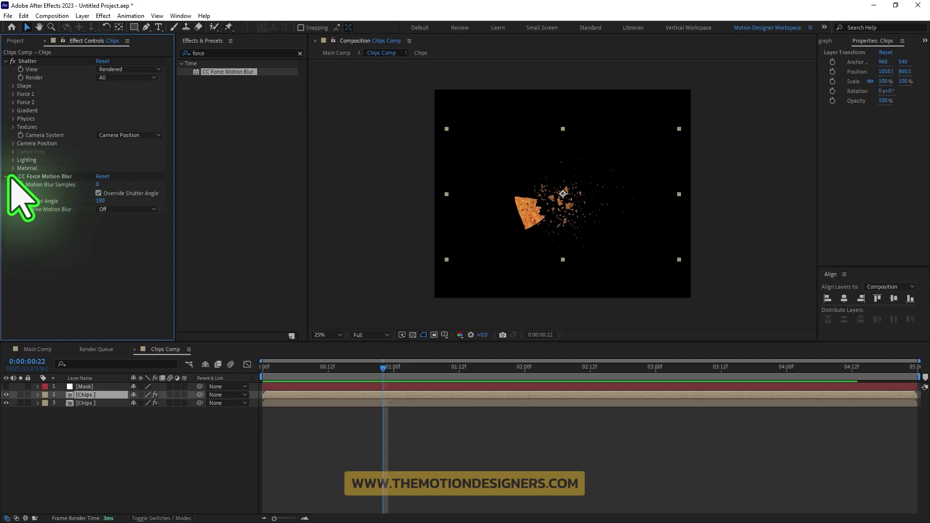
Add Chips Comp to Main Comp above Camera 1, make it a 3D layer and start it at about 0:00:00:07
left_click(43, 349)
left_click(15, 40)
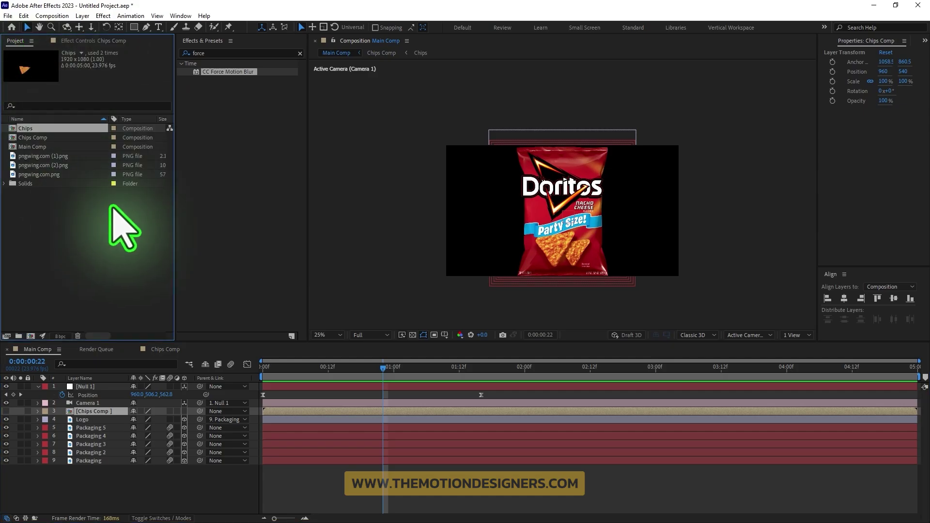
left_click(55, 138)
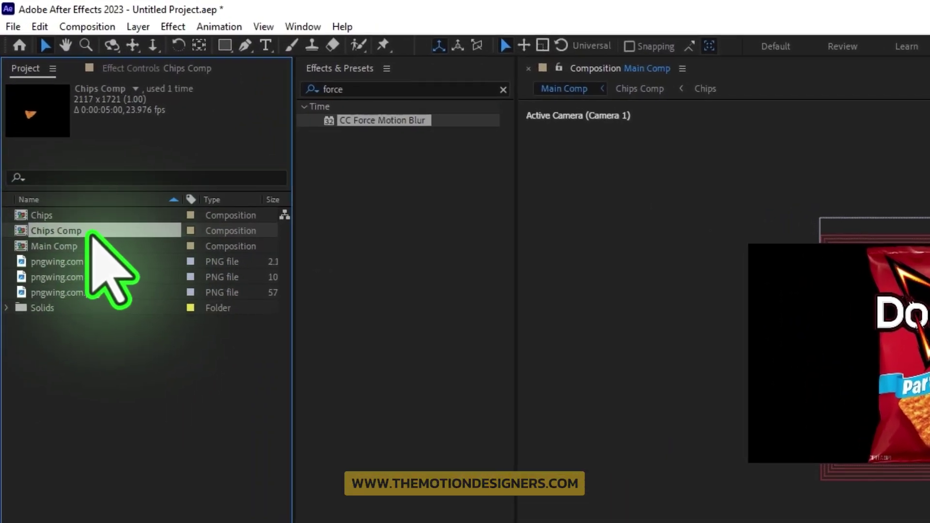
left_click_drag(90, 233, 204, 310)
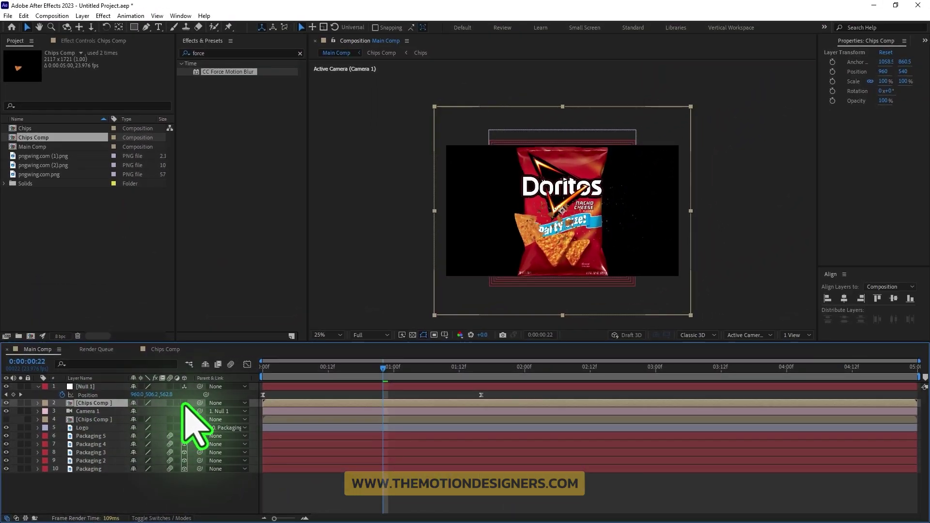
left_click(184, 403)
left_click_drag(293, 403, 332, 403)
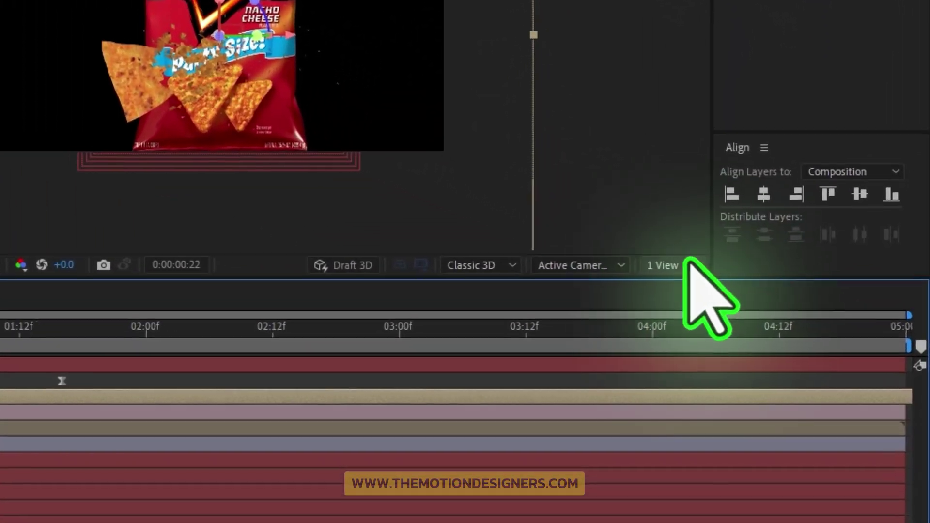
Push the Chips Comp layer back to about Z 1180 using a two-view layout with a Top view, and restore the single view
left_click(800, 335)
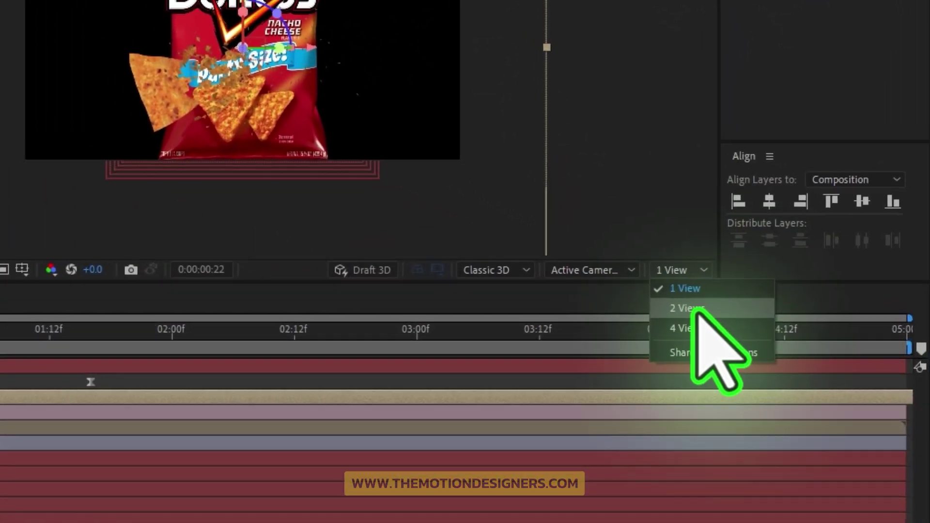
left_click(696, 309)
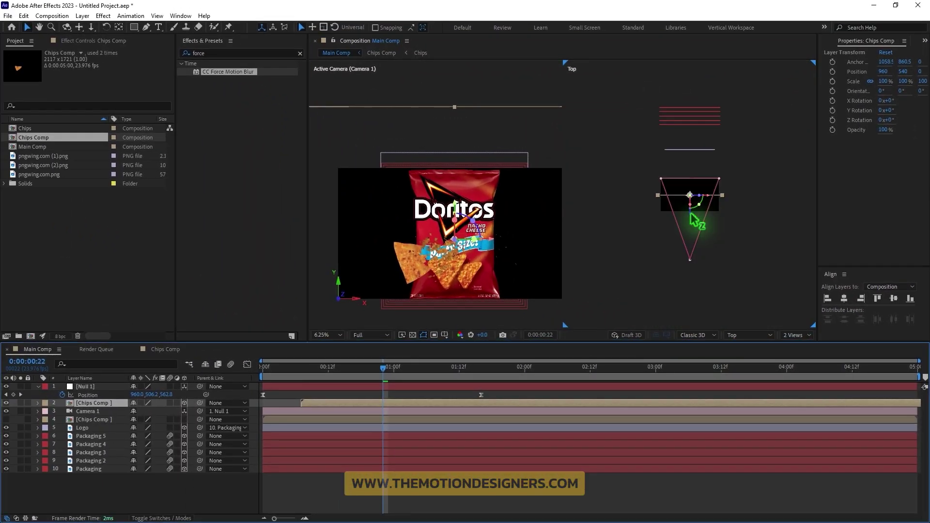
left_click_drag(691, 215, 692, 184)
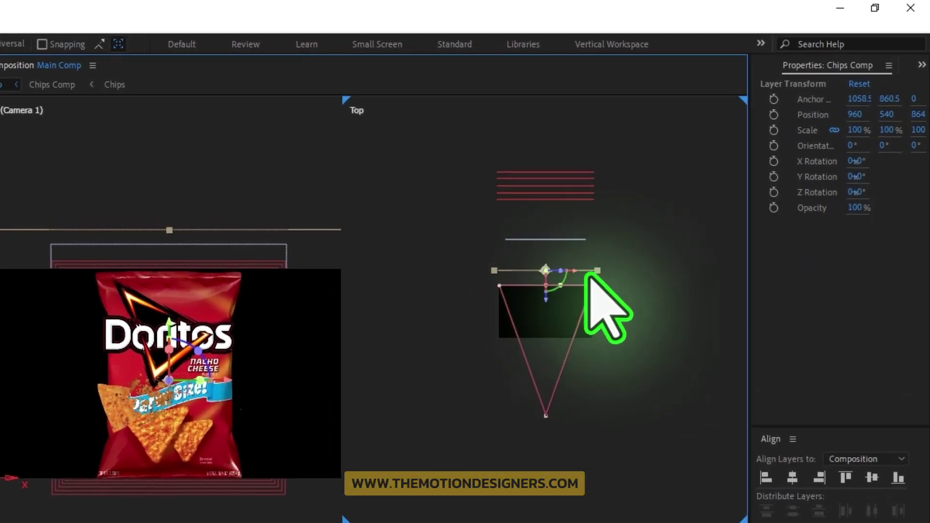
scroll(714, 169, "up", 2)
left_click_drag(719, 138, 749, 261)
left_click_drag(598, 402, 591, 342)
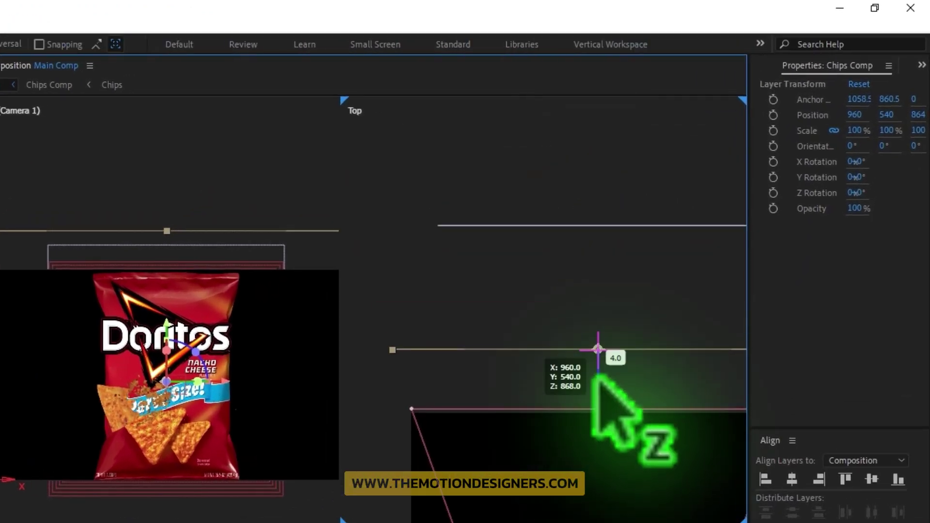
mouse_move(718, 216)
left_mouse_down()
mouse_move(723, 205)
mouse_move(719, 214)
left_mouse_up()
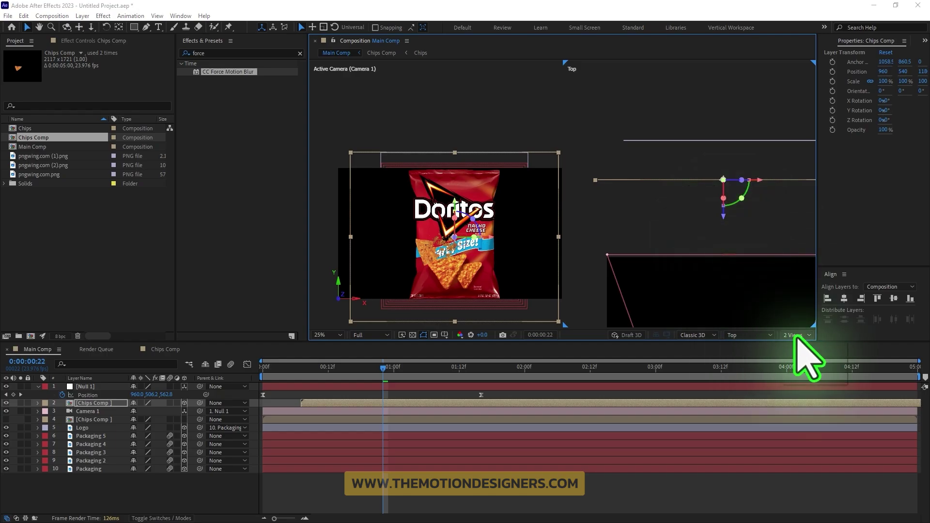
left_click(797, 336)
left_click(813, 343)
Preview Main Comp and move the Chips Comp layer to the left of the bag, at about X 157.7, Y 688.8
key("space")
left_click_drag(597, 266, 561, 120)
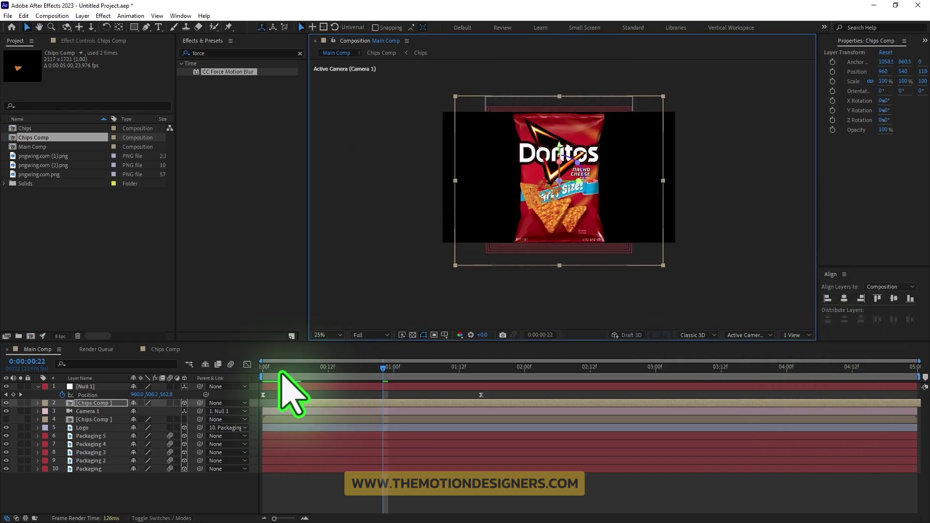
key("Home")
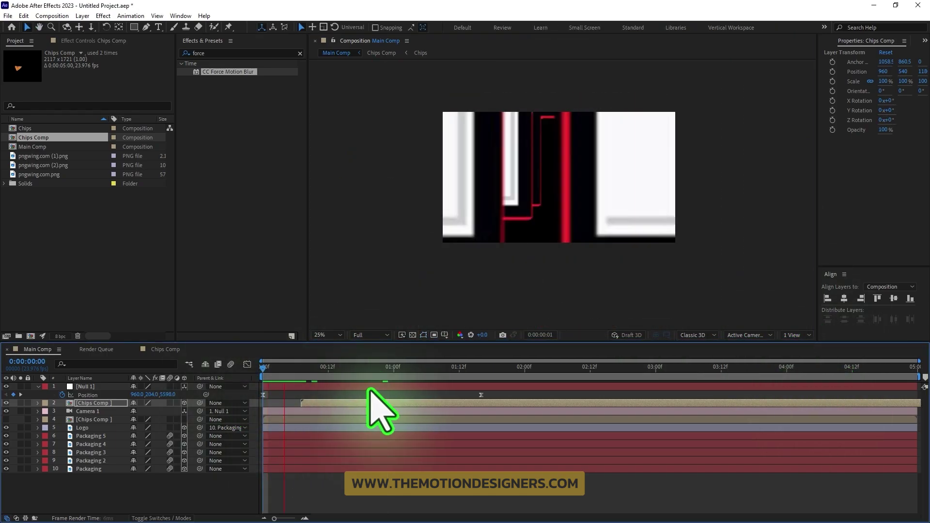
left_click_drag(526, 208, 490, 221)
Shift the Chips Comp layer to start at about 0:00:00:13 and preview its timing against the camera move
left_click(291, 371)
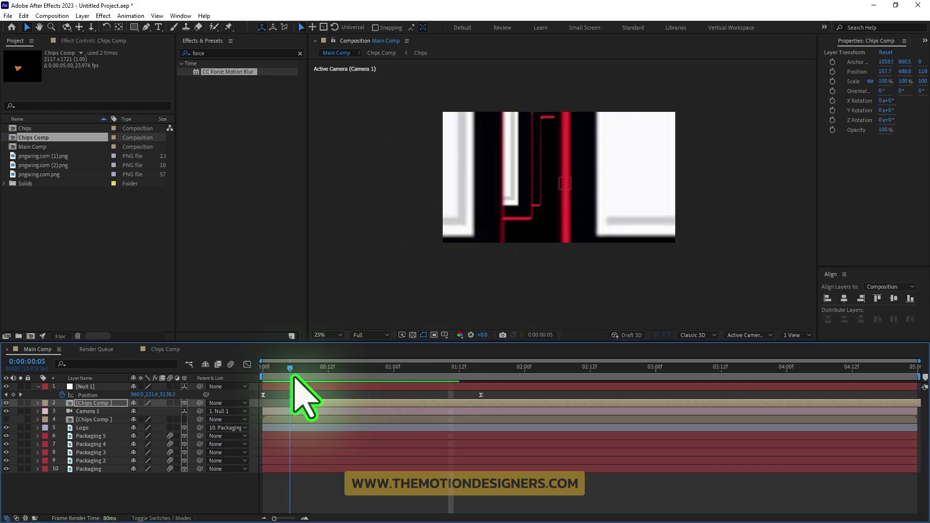
left_click_drag(292, 377, 393, 378)
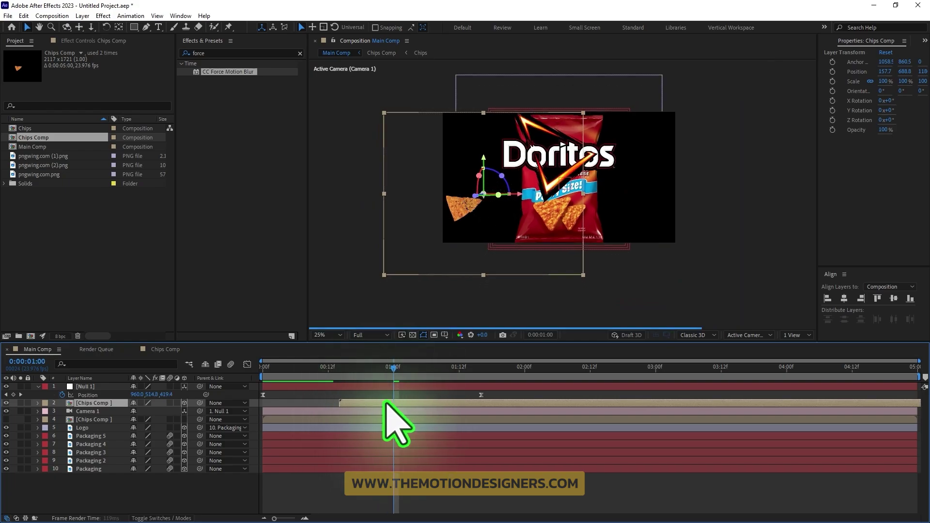
left_click_drag(348, 380, 398, 379)
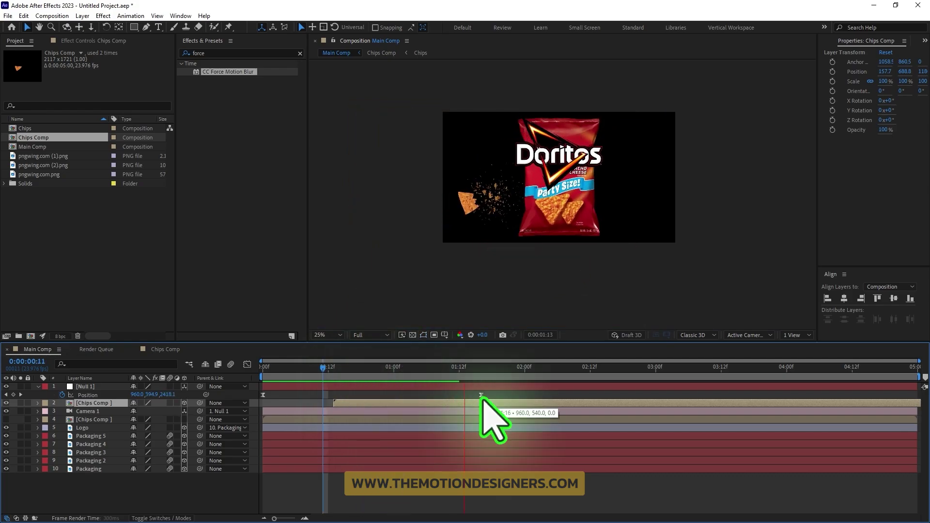
key("space")
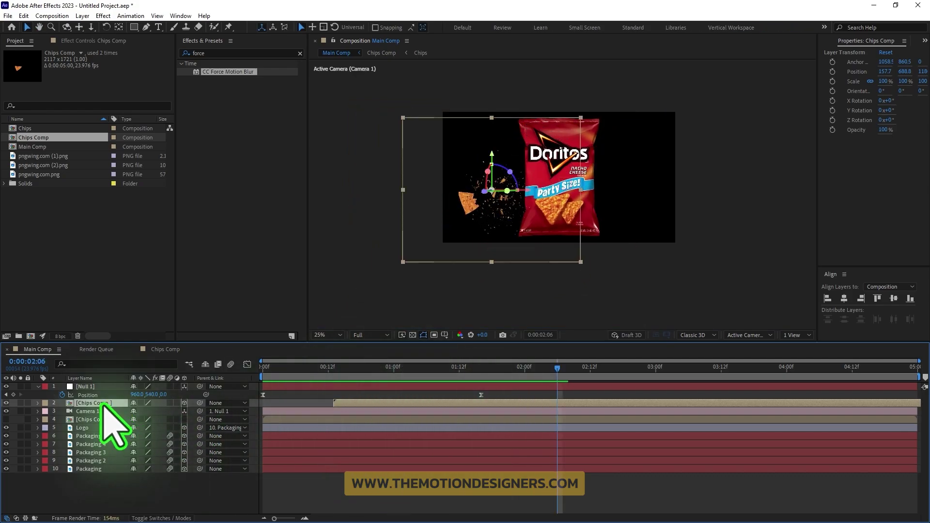
Duplicate the Chips Comp layer, move the copy to about X 1282.8, Y 723.4 and rotate its Z orientation to about 225°
key("ctrl+d")
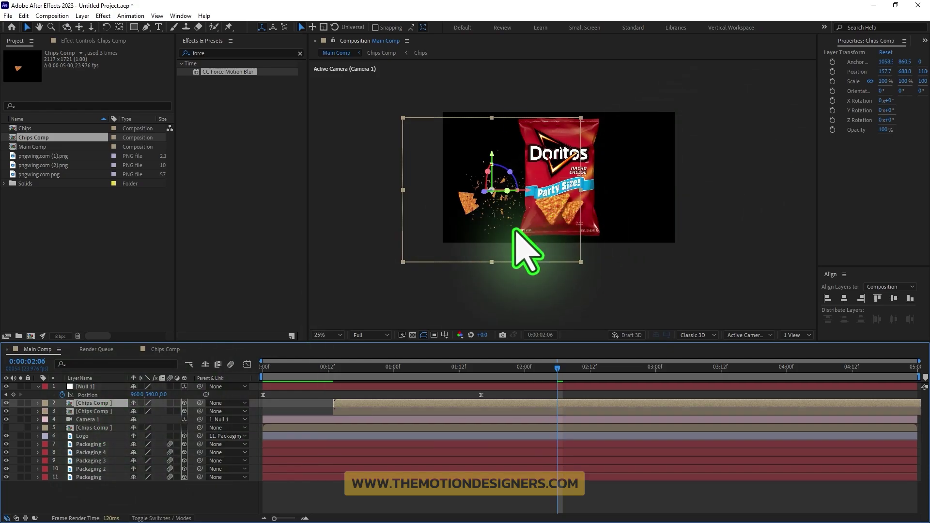
left_click_drag(515, 233, 595, 224)
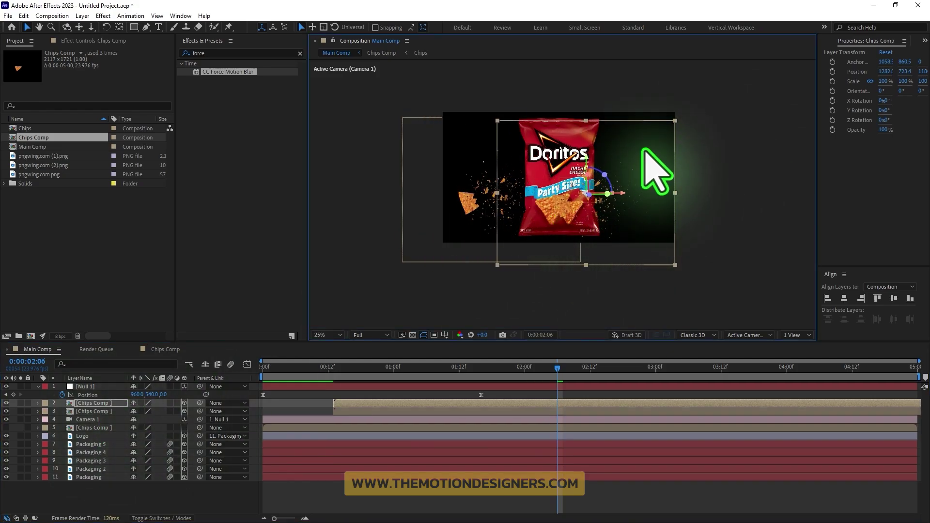
key("w")
left_click_drag(616, 125, 464, 155)
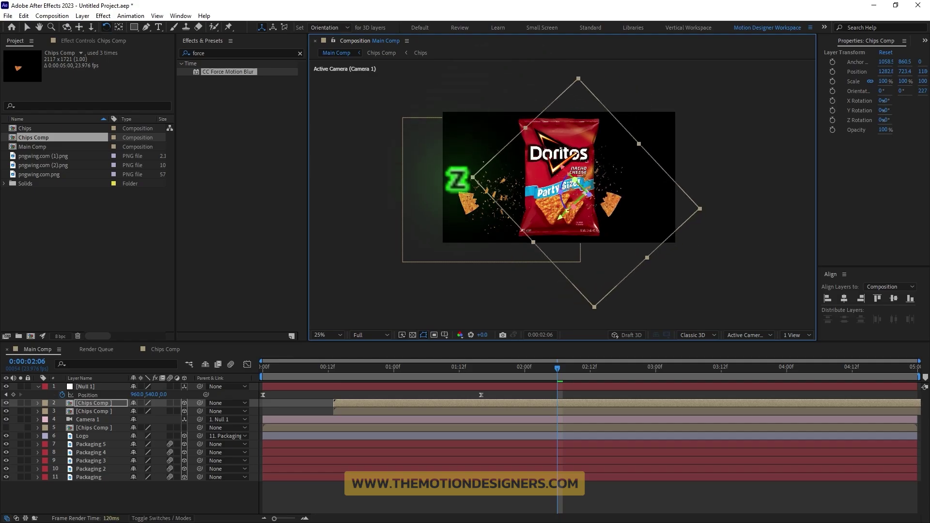
Bring the rotated Chips Comp copy forward to Z 303, move it to about X 1456.5, Y 794.7 and preview the animation
key("p")
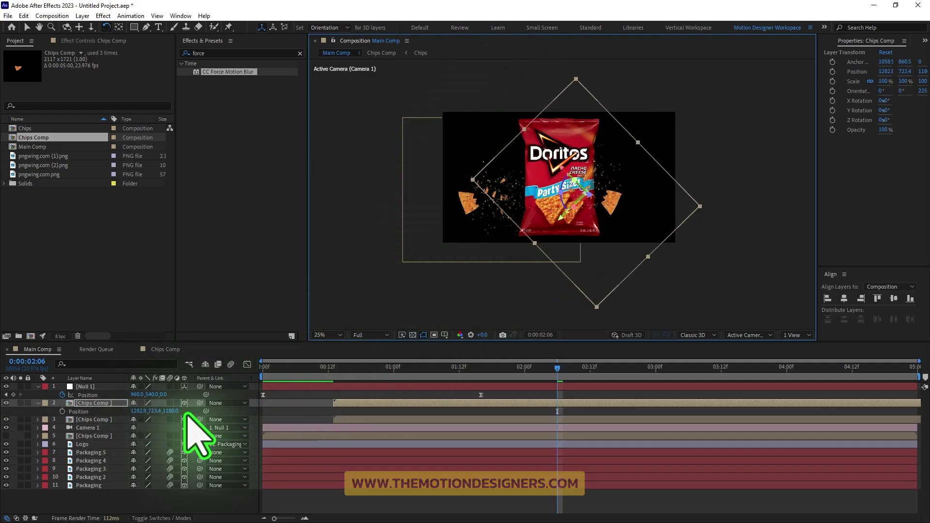
left_click_drag(173, 412, 0, 410)
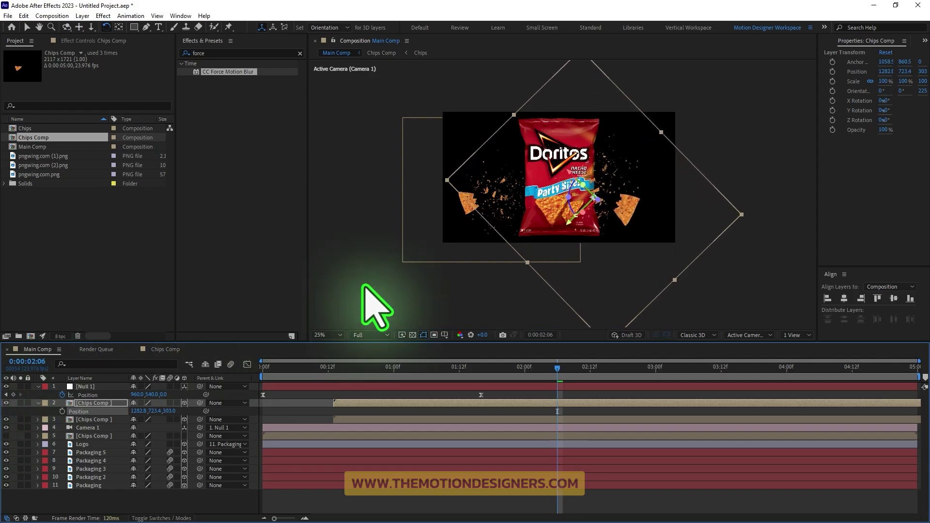
left_click_drag(634, 207, 644, 214)
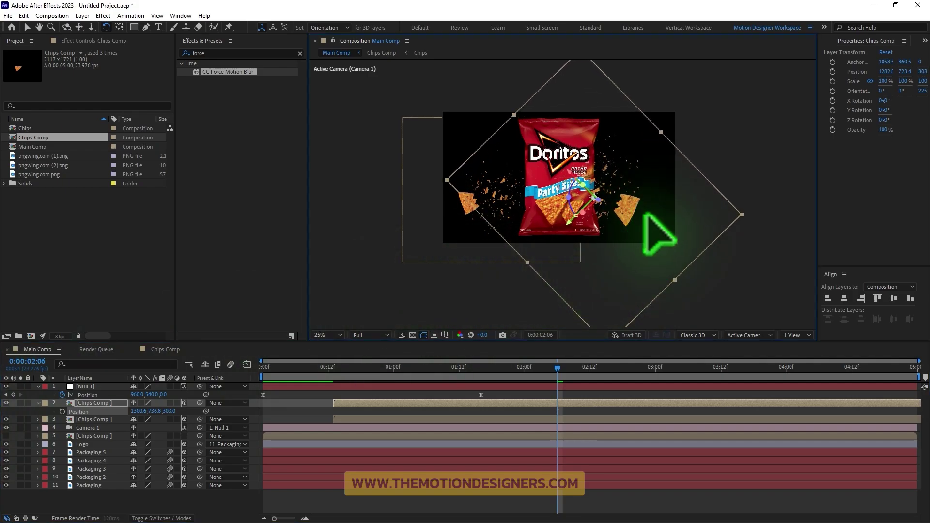
key("space")
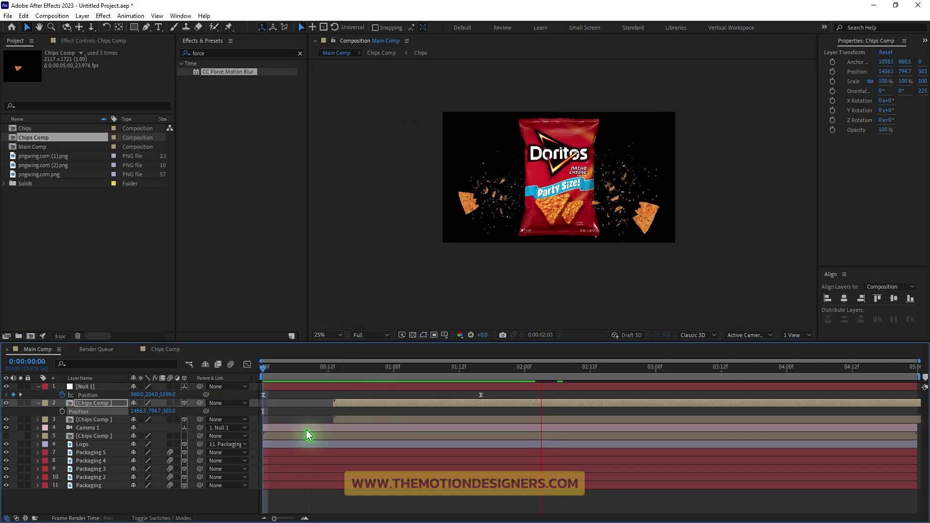
left_click(39, 403)
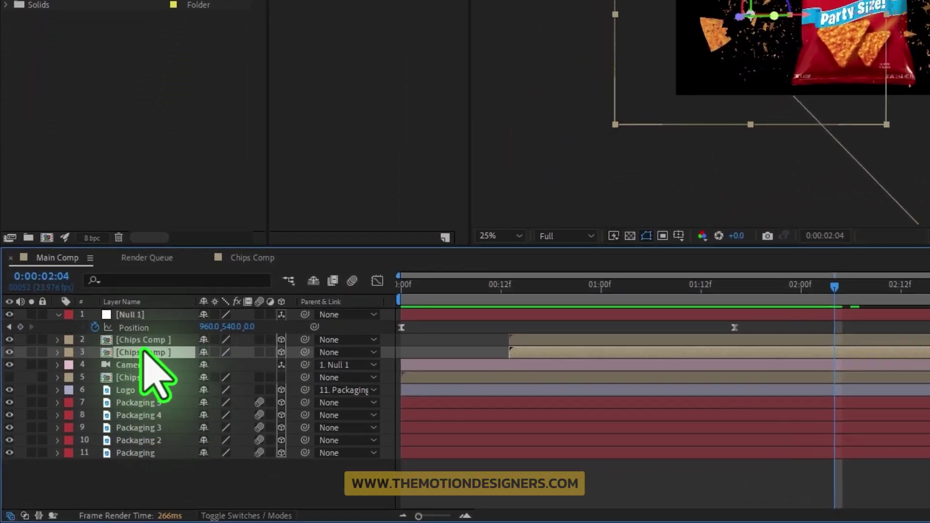
Duplicate both visible Chips Comp layers and push the copies back, to Z 1964 for the right chip and Z 2841 for the left
left_click(103, 412, "shift")
key("ctrl+d")
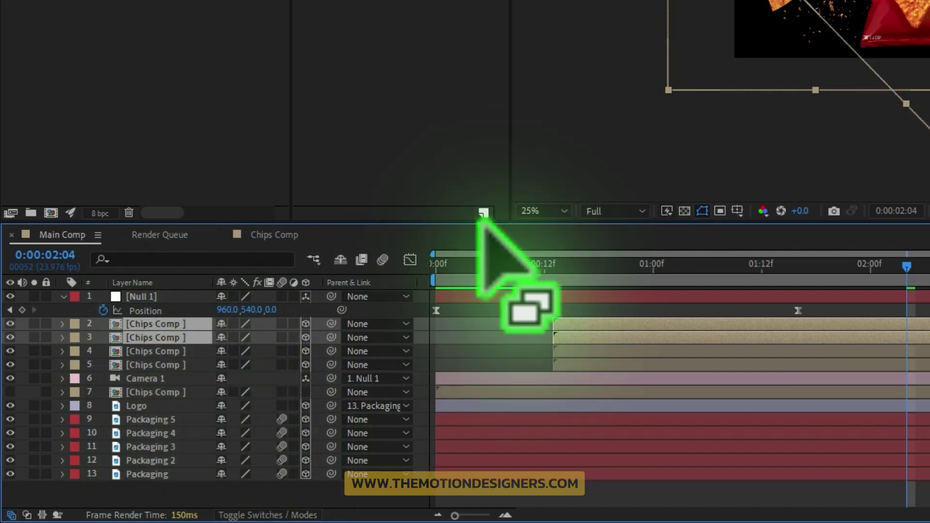
key("p")
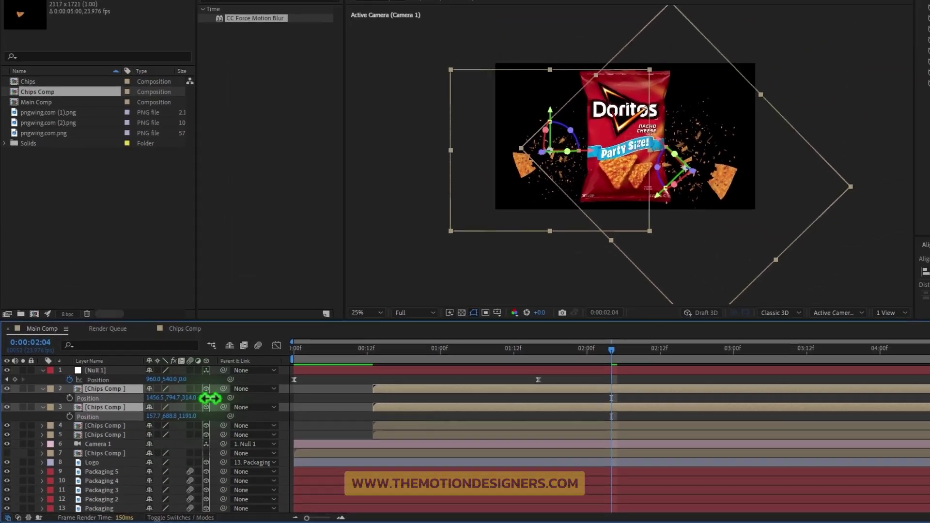
left_click_drag(210, 398, 282, 397)
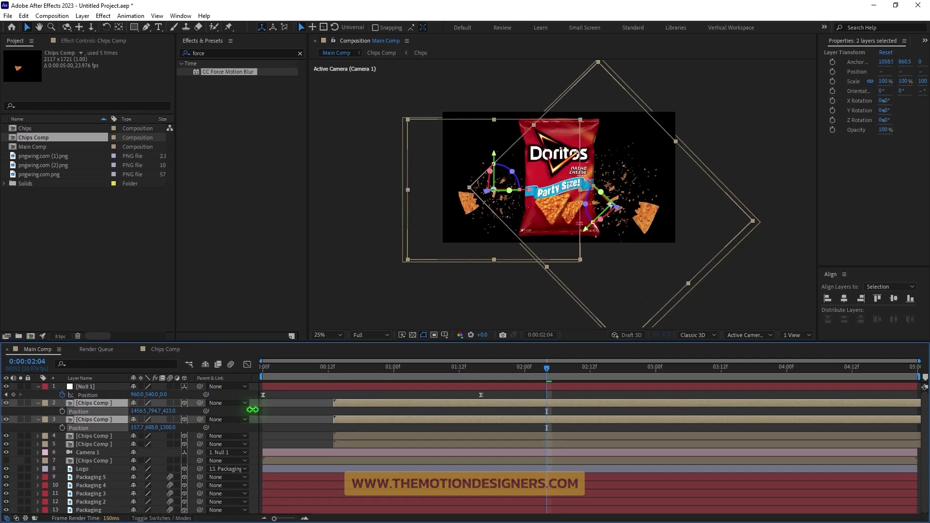
left_click_drag(446, 403, 926, 372)
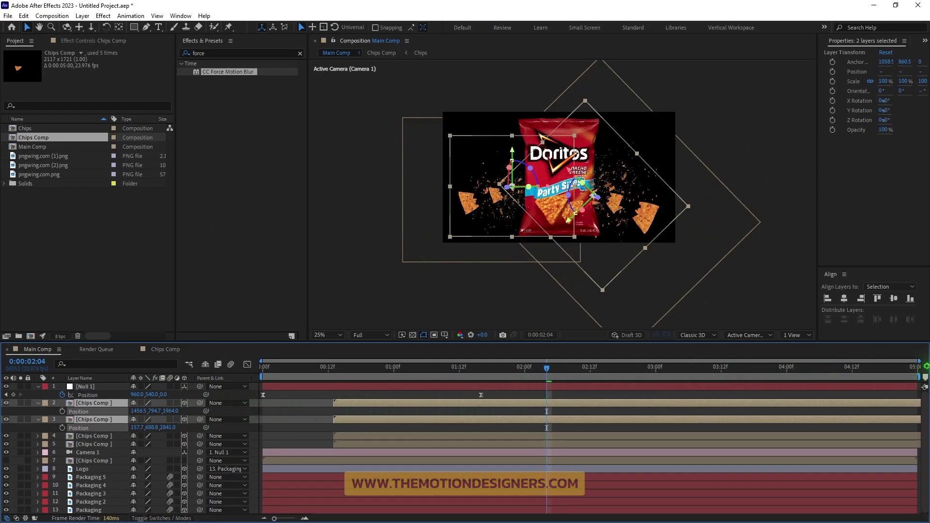
left_click(38, 403)
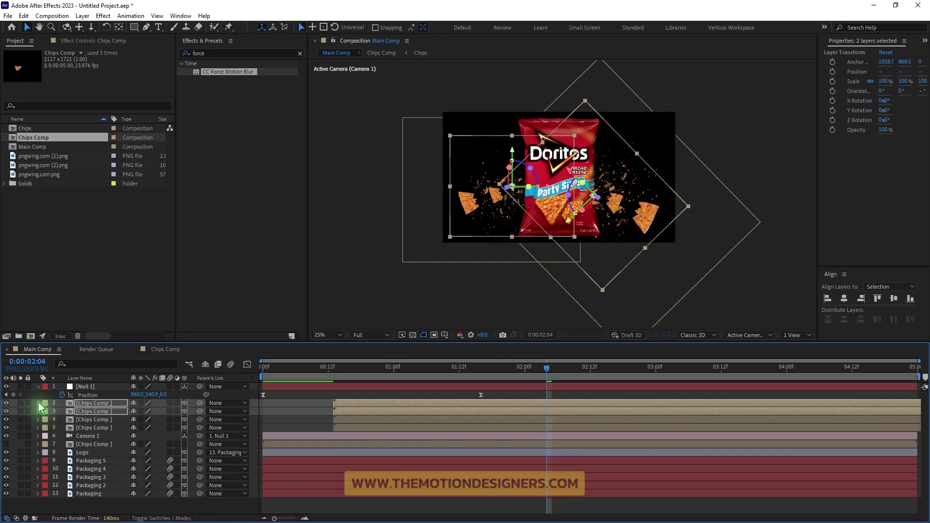
Move the two selected Chips Comp copies below all Packaging layers and show the composition in two views, including Top
mouse_move(95, 404)
left_mouse_down()
mouse_move(120, 434)
mouse_move(111, 409)
left_mouse_up()
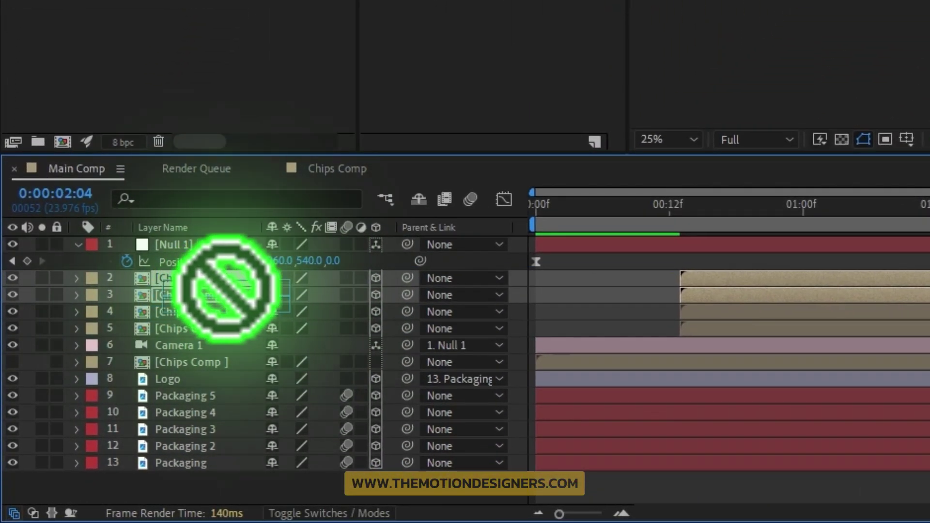
left_click_drag(226, 289, 272, 483)
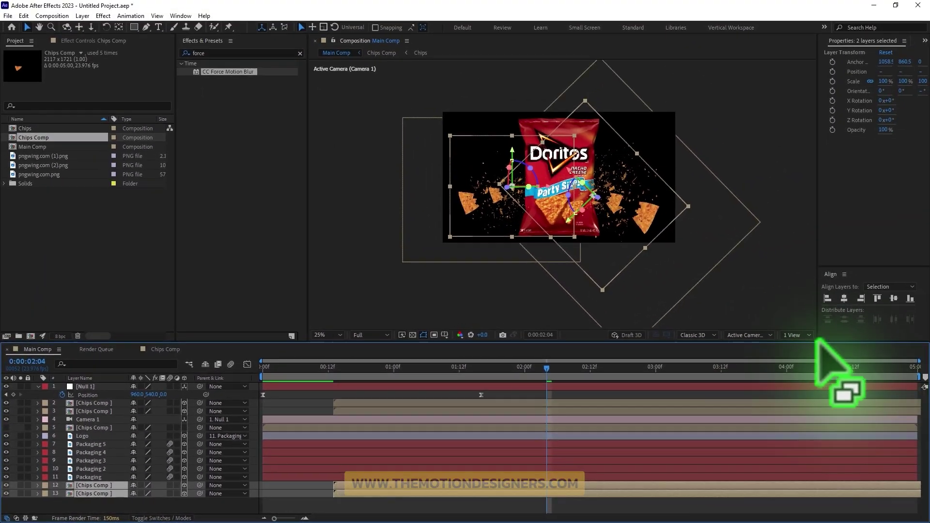
left_click(800, 335)
left_click(815, 374)
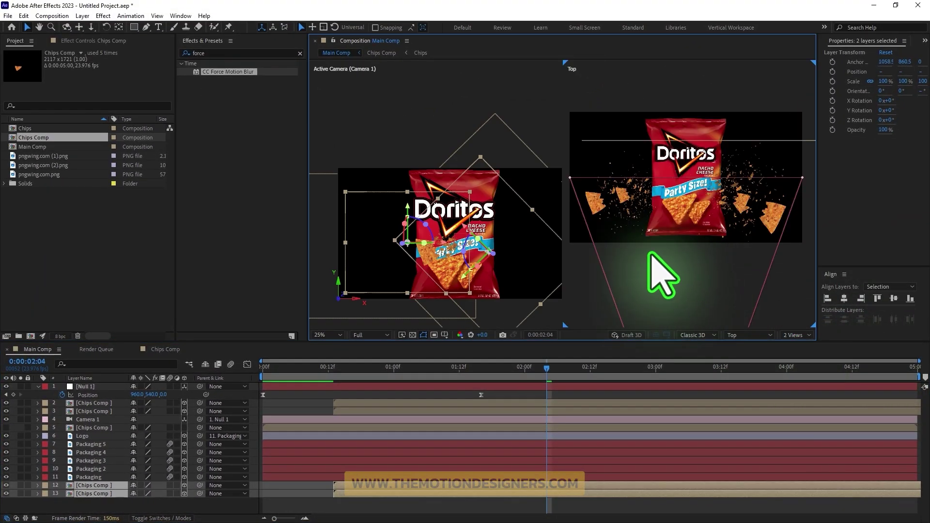
scroll(691, 141, "down", 4)
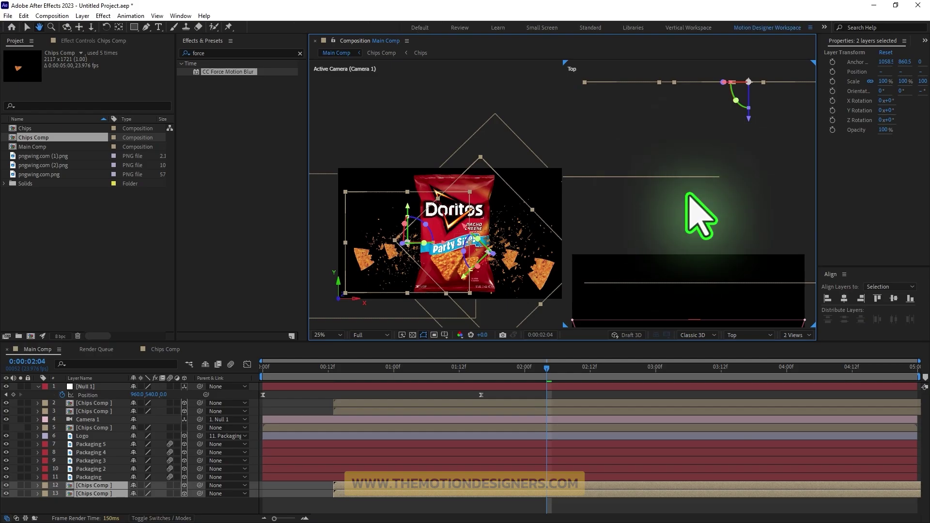
scroll(688, 203, "up", 2)
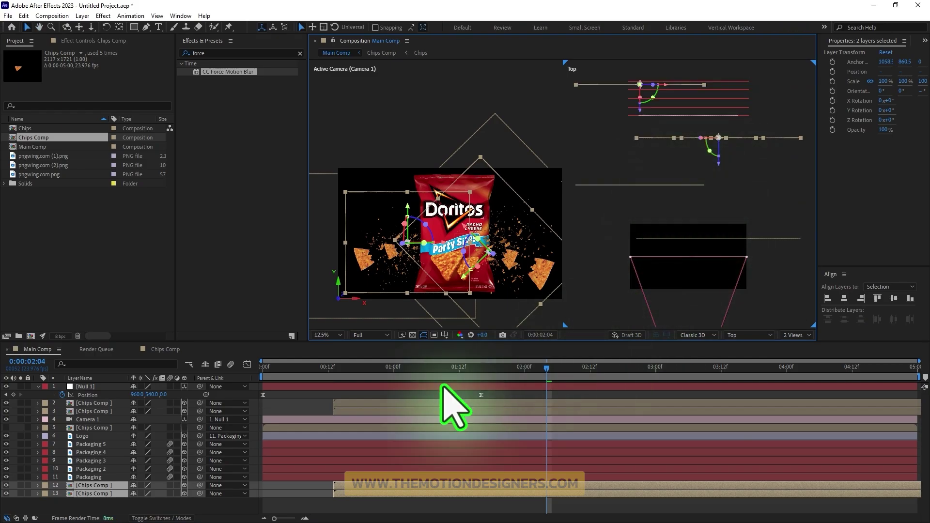
In the Top view, push the rotated back Chips Comp copy deeper and pull the other slightly forward, among the Packaging layers' depths
left_click(91, 478)
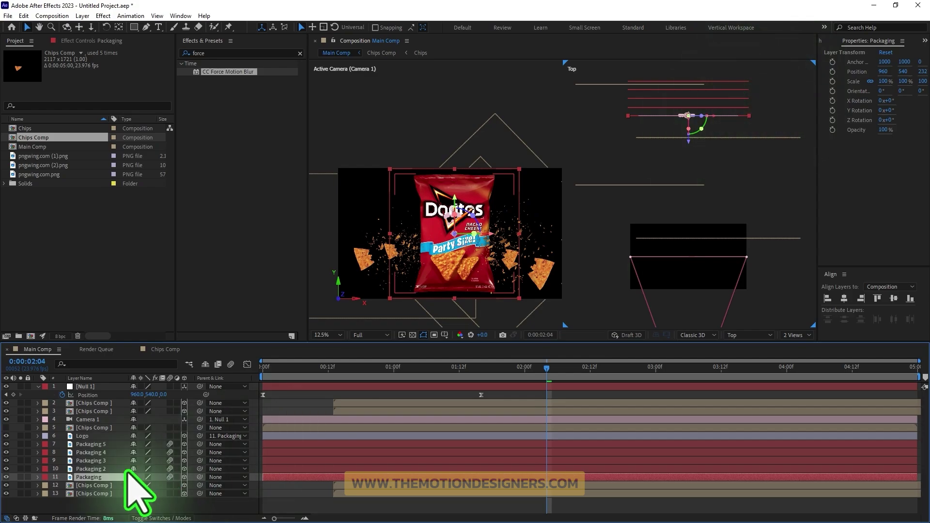
left_click(101, 487)
left_click(104, 494, "shift")
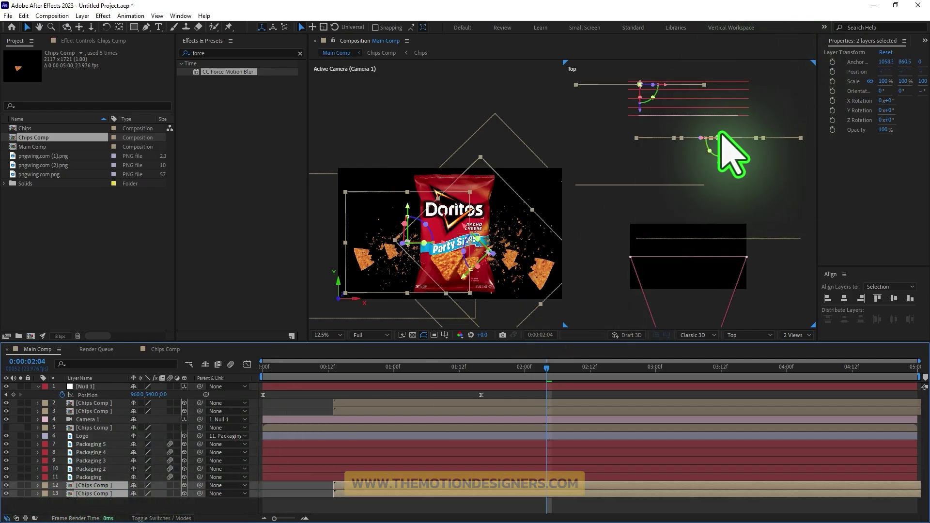
left_click(771, 154)
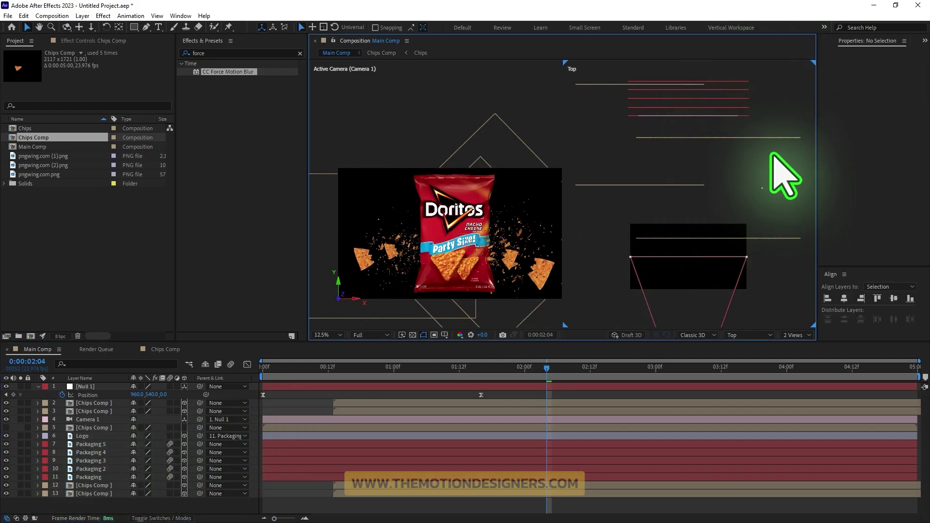
left_click(766, 138)
mouse_move(720, 143)
left_mouse_down()
mouse_move(719, 115)
mouse_move(726, 127)
left_mouse_up()
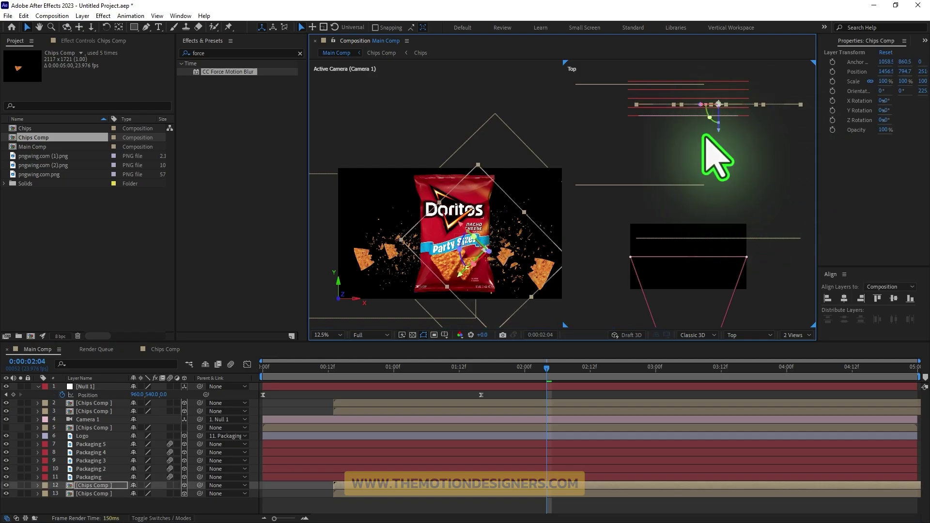
left_click(90, 494)
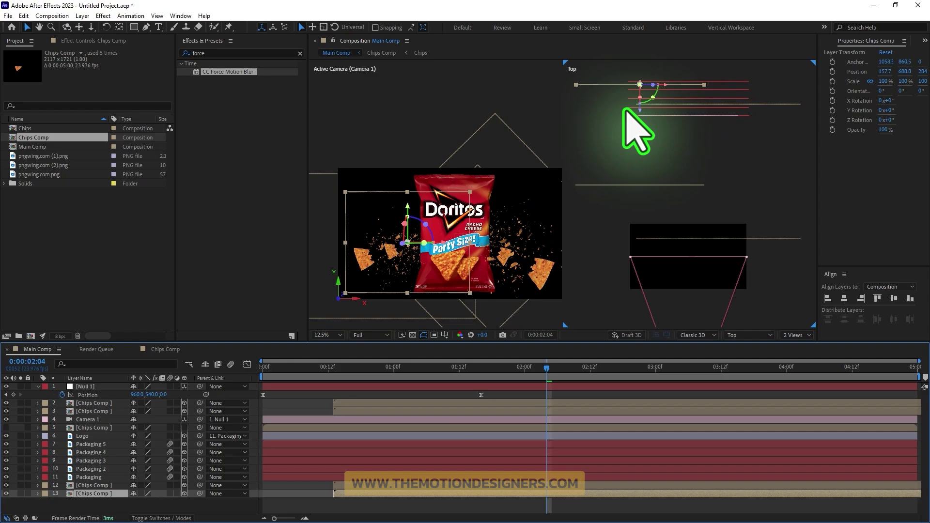
left_click_drag(636, 108, 636, 113)
Return to a single Active Camera view and fit the composition up to 100%
left_click(794, 336)
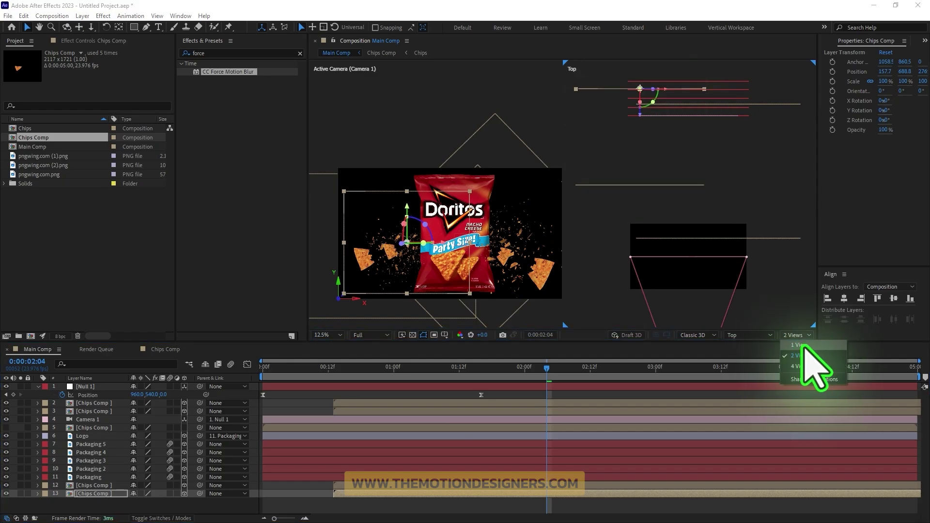
left_click(798, 345)
left_click(329, 335)
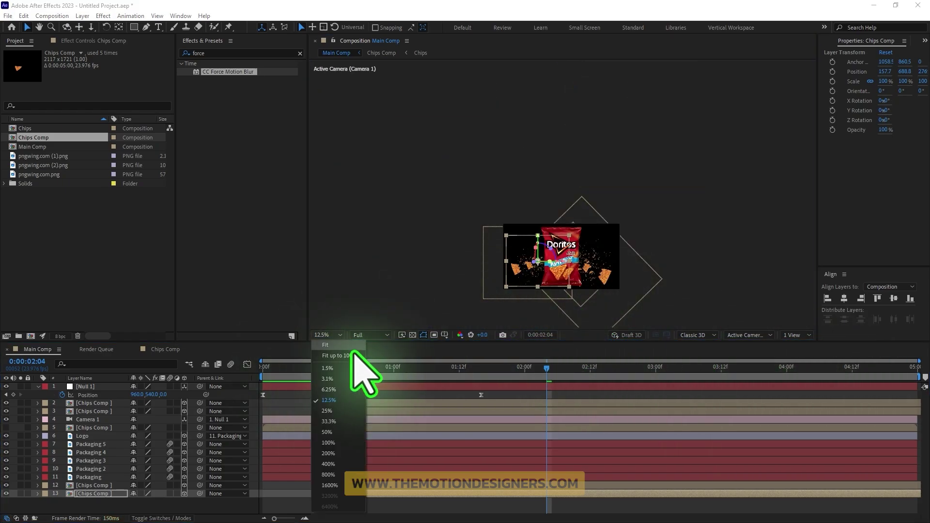
left_click(352, 355)
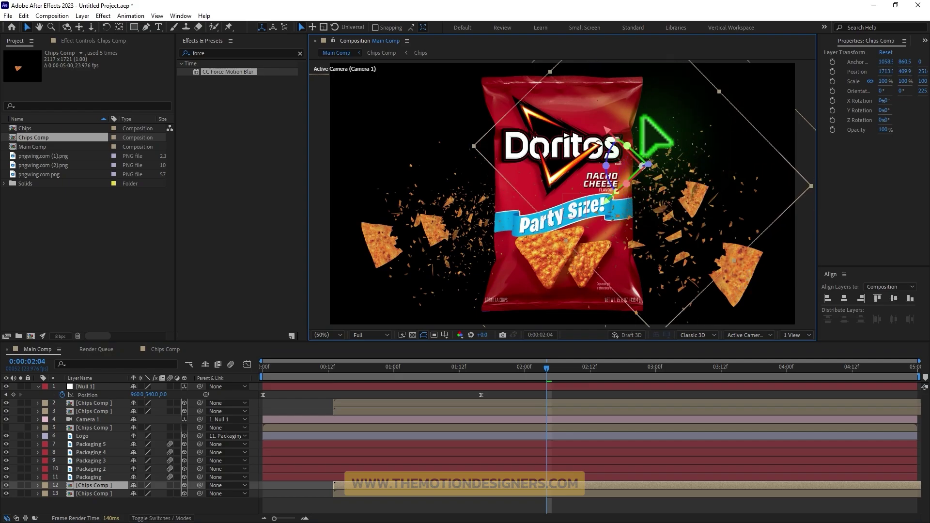
Move the rotated back chip up beside the bag's upper right edge and the other copy to about X 300.4, Y 256.6
left_click_drag(642, 117, 637, 117)
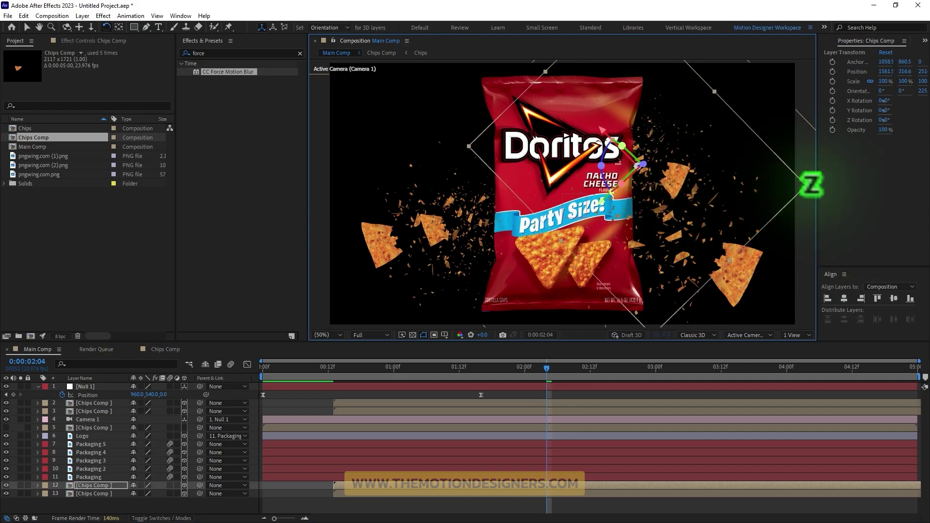
key("v")
left_click(565, 168)
left_click_drag(581, 165, 617, 162)
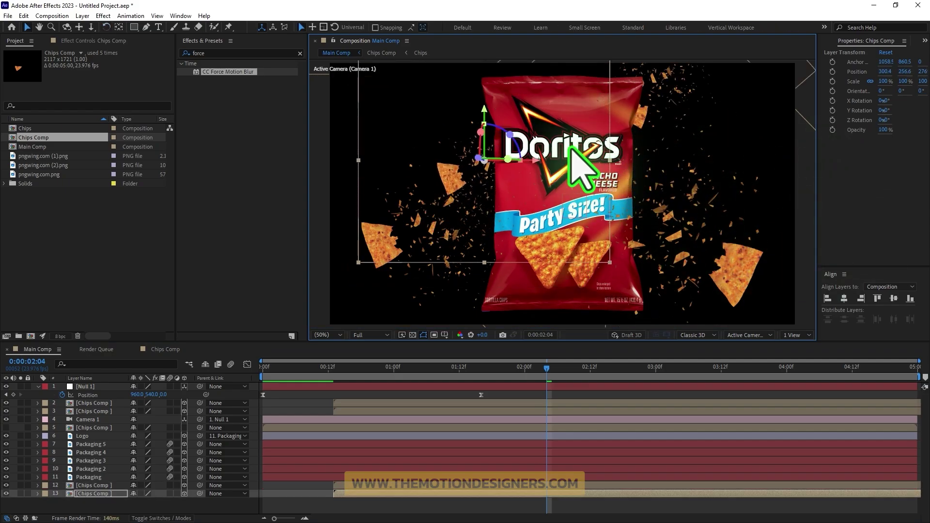
Rotate the left back Chips Comp copy to about 250° Z orientation and reposition it beside the bag's upper left edge
key("w")
left_click_drag(615, 264, 582, 51)
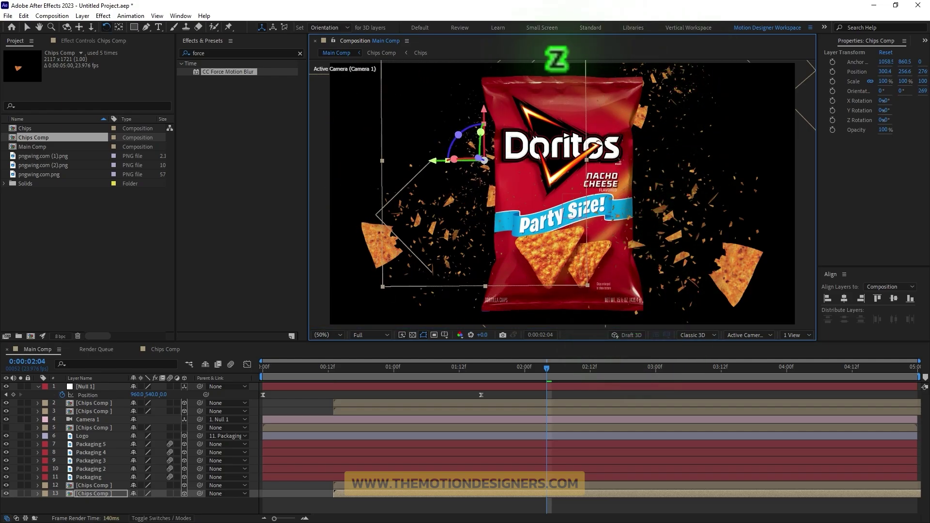
left_click_drag(522, 69, 514, 73)
key("v")
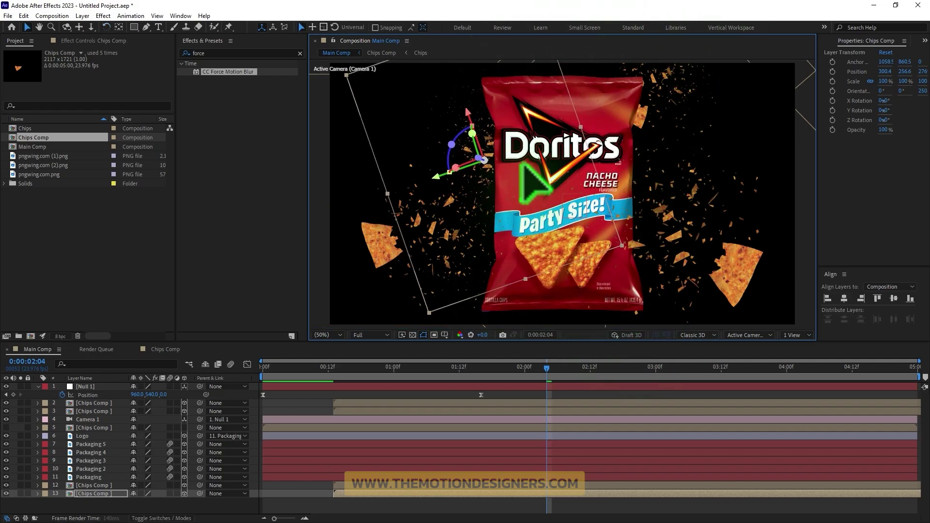
left_click_drag(513, 141, 504, 120)
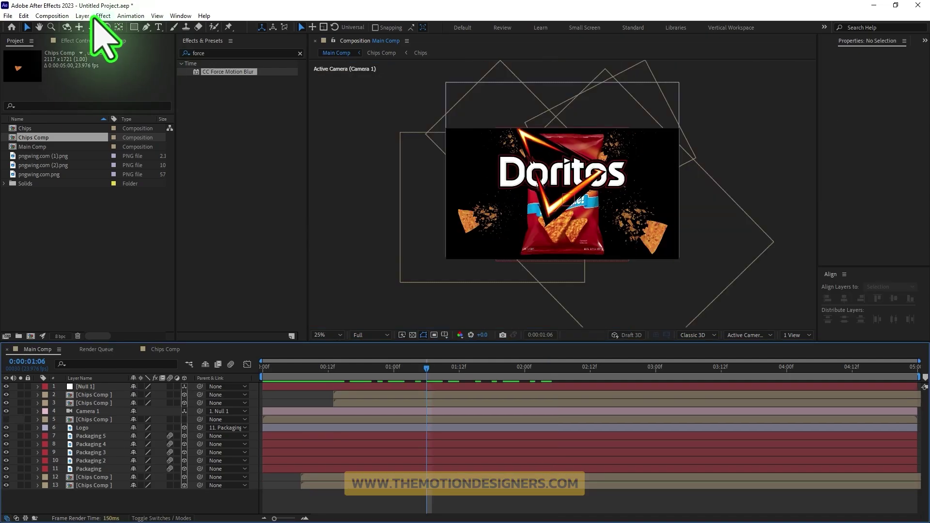
Add a white solid layer of 1920 x 1080 px to Main Comp
left_click(83, 16)
mouse_move(93, 27)
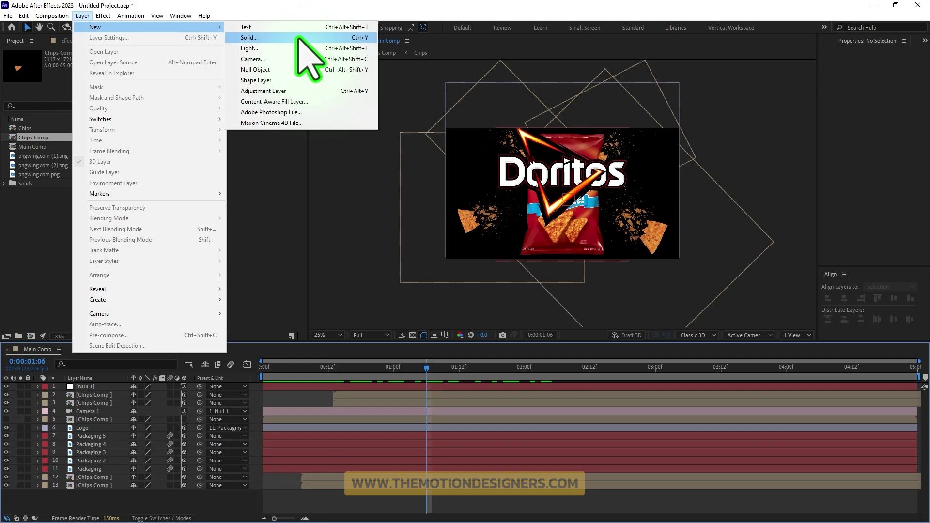
left_click(298, 39)
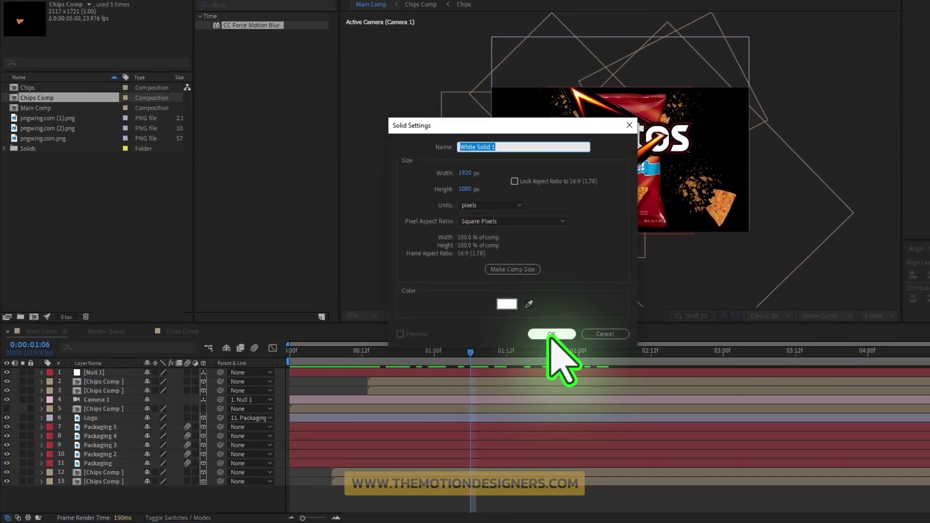
left_click(551, 334)
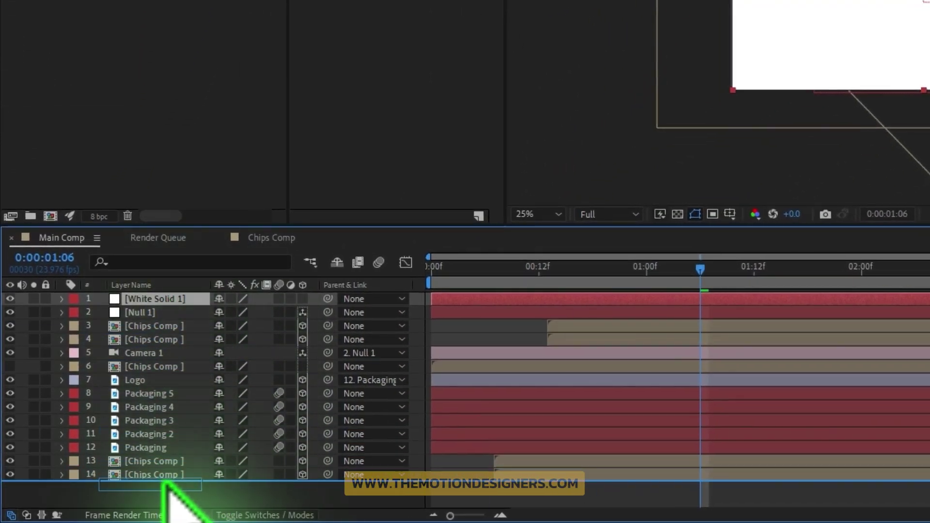
Move the white solid to the bottom of the layer stack and rename it BG
left_click_drag(163, 483, 152, 473)
type("B")
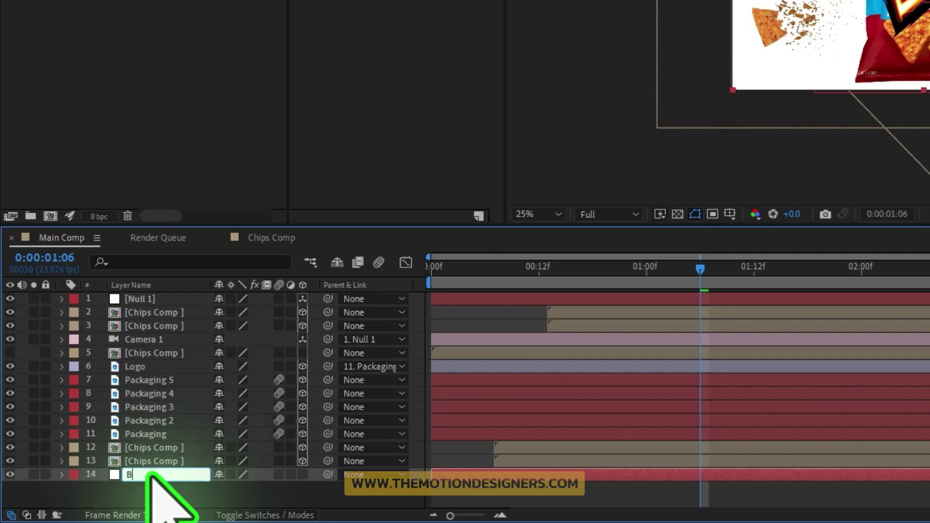
type("G")
key("Return")
Search the effects for "ramp" and apply Gradient Ramp to the BG layer
left_click_drag(232, 47, 230, 78)
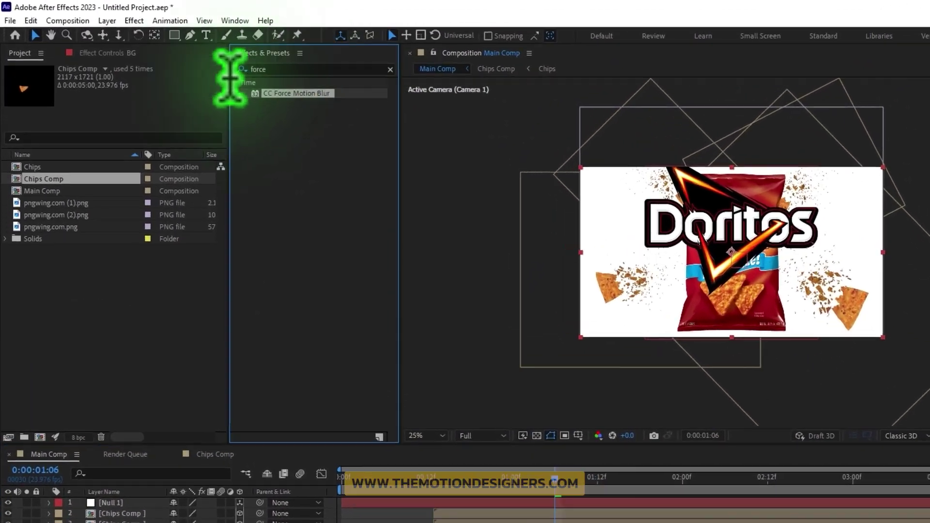
left_click_drag(296, 68, 161, 68)
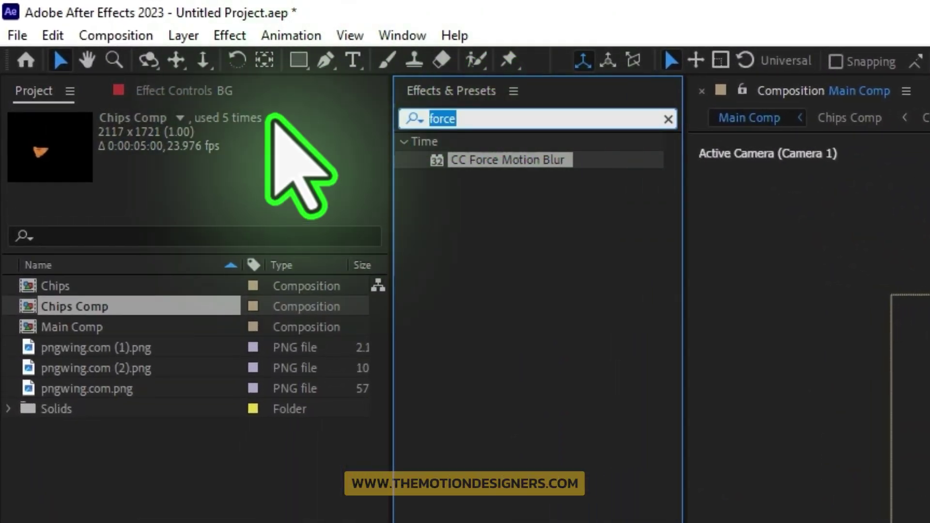
type("ramp")
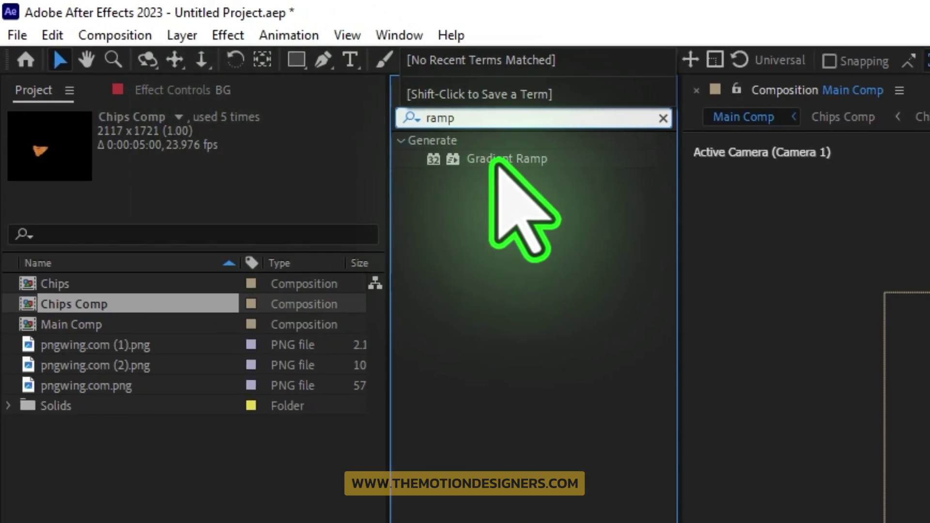
left_click_drag(499, 160, 325, 522)
left_click_drag(208, 406, 101, 493)
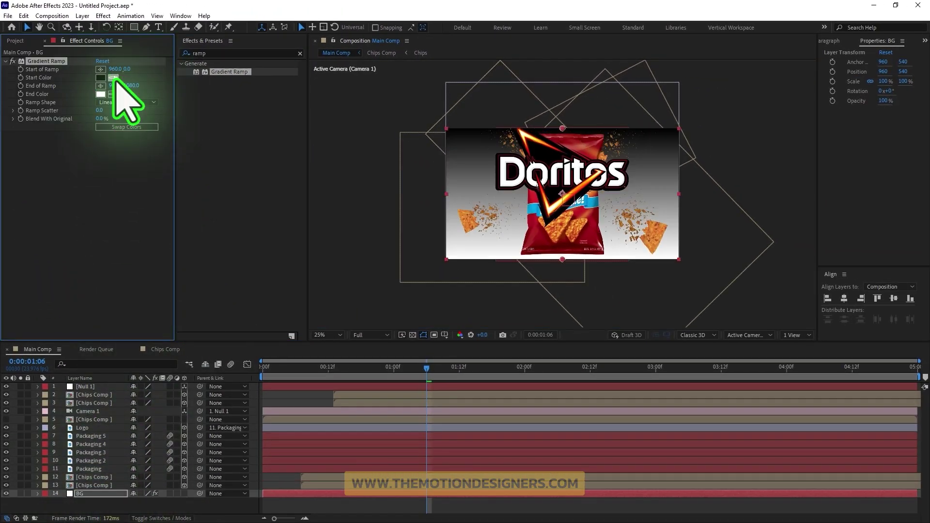
Sample the Gradient Ramp's start color from the bag's dark red top and its end color from the bag's bottom edge
left_click(114, 78)
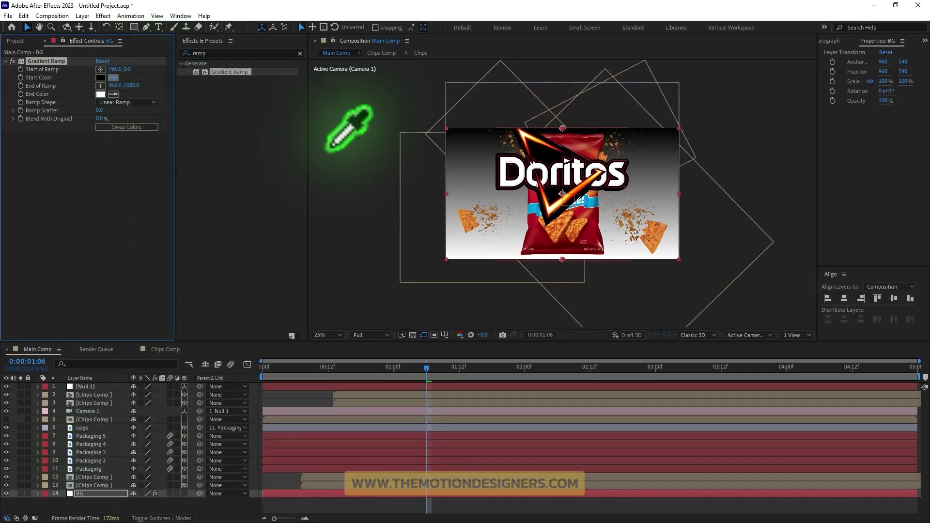
left_click(555, 142)
left_click(114, 94)
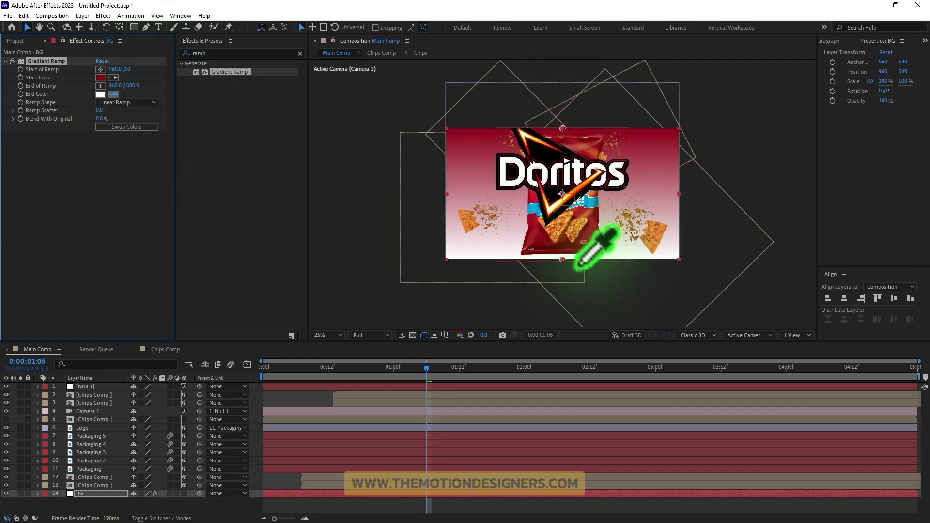
left_click(556, 249)
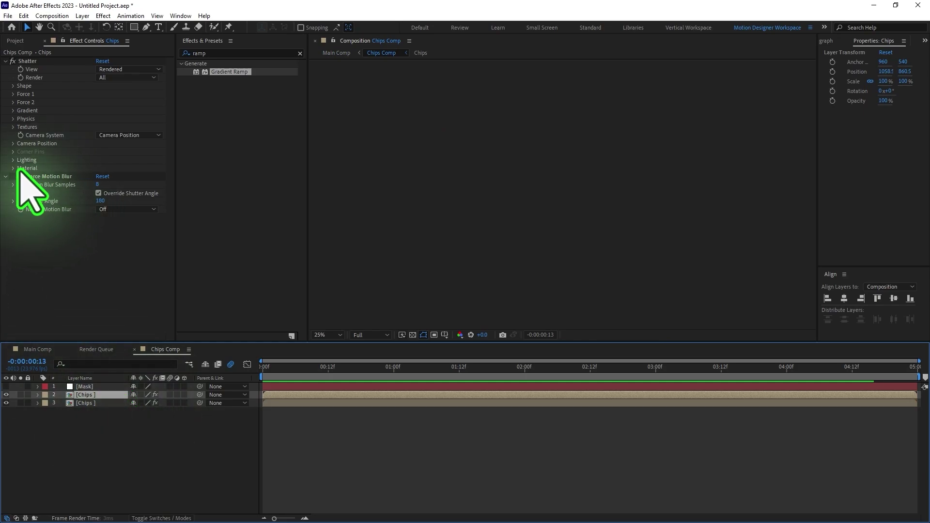
Select the lower Chips layer in Chips Comp to show its Shatter effect settings
left_click(87, 403)
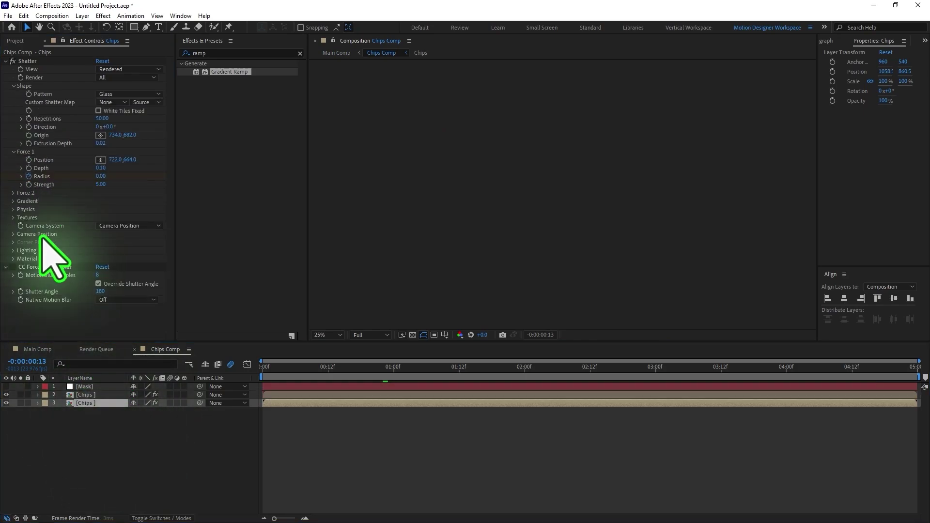